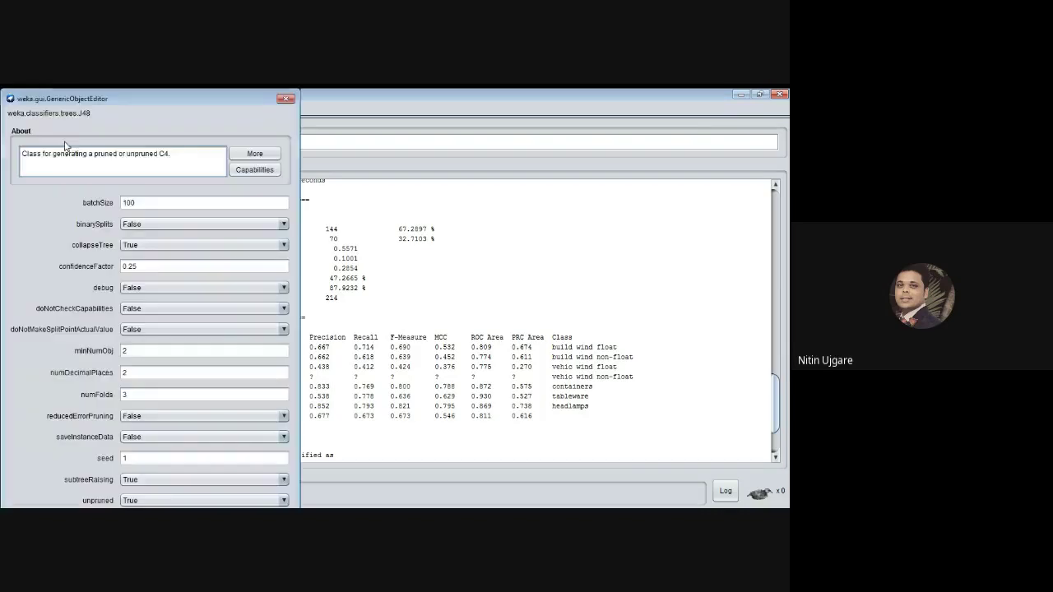
Check the unpruned setting in the J48 classifier's options and keep it at True.
click(69, 146)
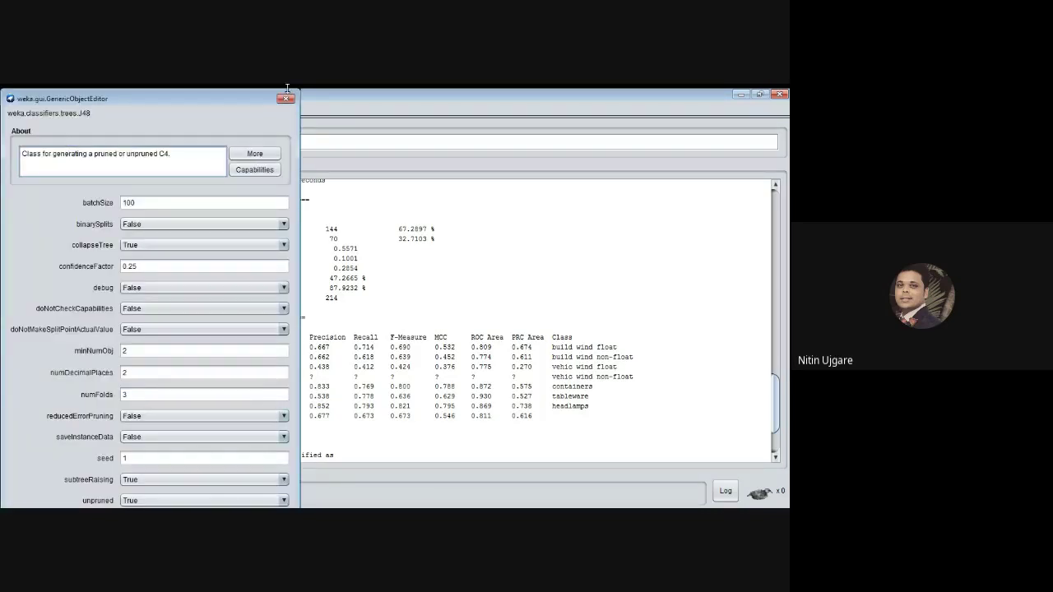
drag(227, 101, 359, 116)
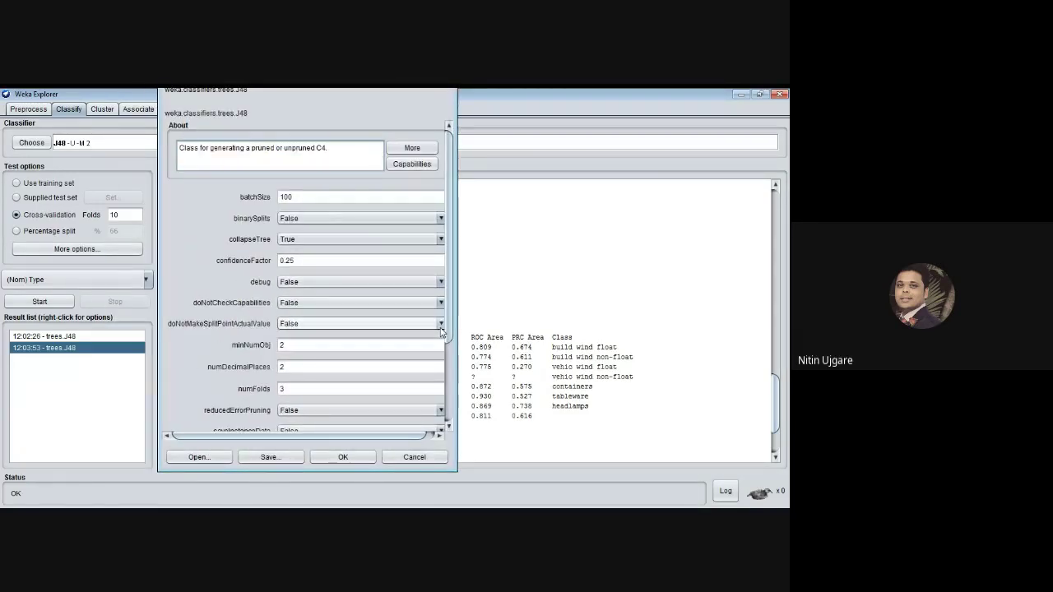
drag(450, 318, 428, 404)
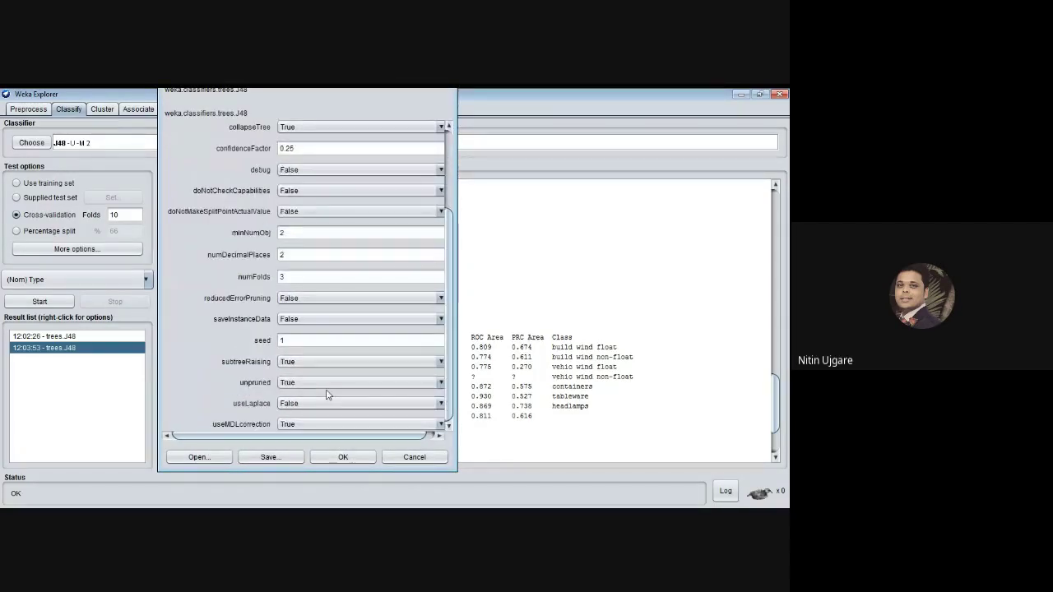
click(296, 384)
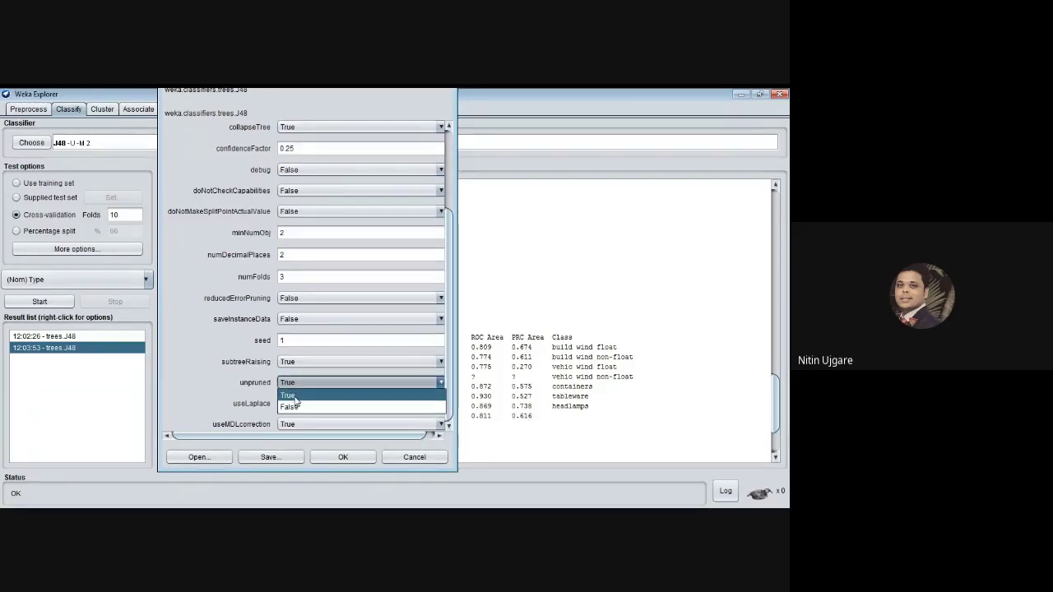
click(342, 434)
click(343, 456)
Compare the correctly classified percentage of the 12:03:53 J48 result with that of the 12:02:26 result.
scroll(419, 396, up, 1)
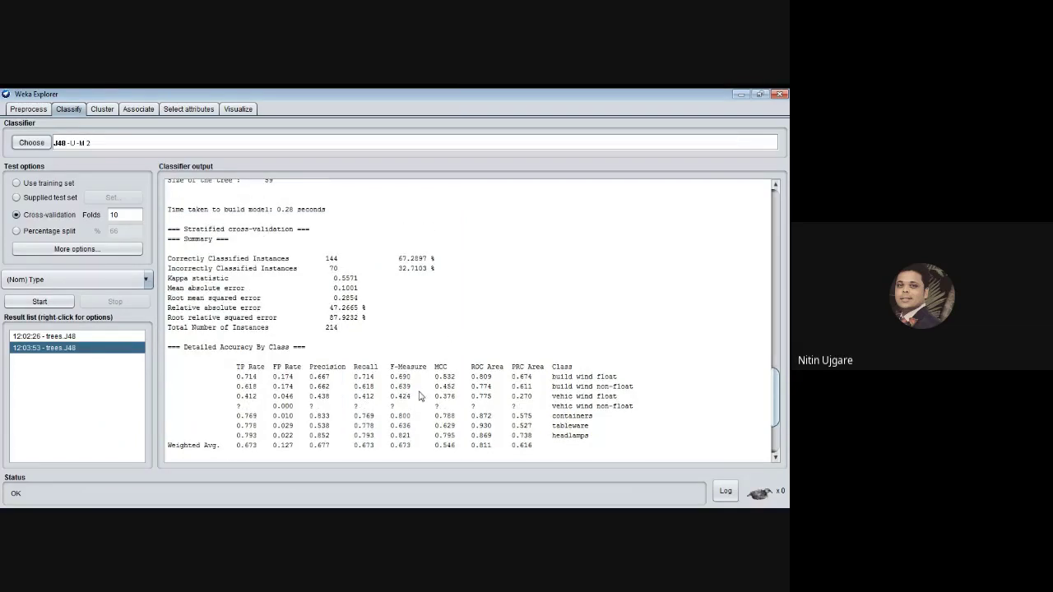
scroll(419, 396, up, 1)
drag(398, 288, 442, 291)
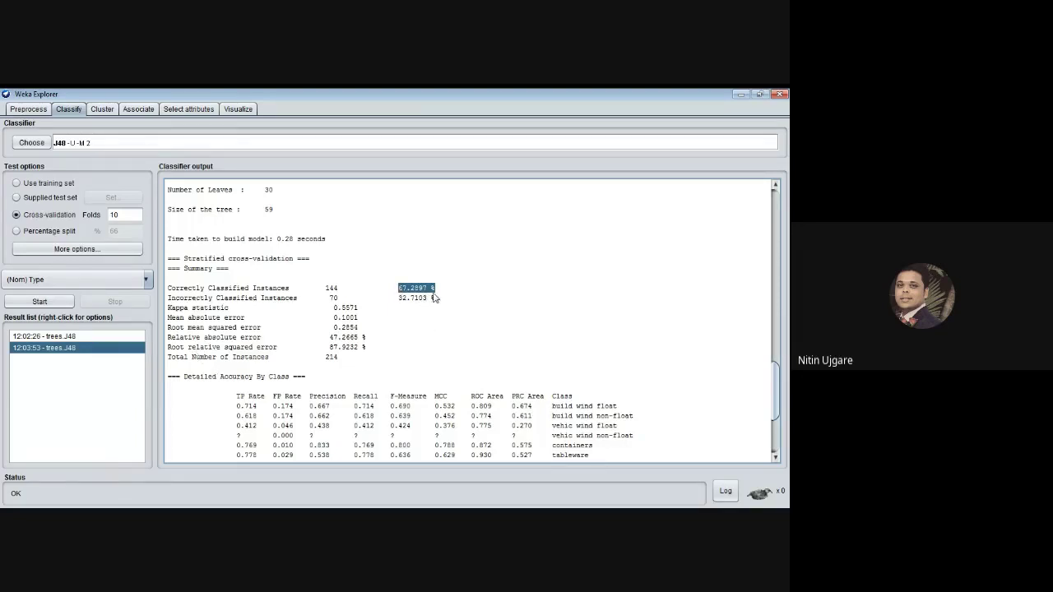
click(71, 336)
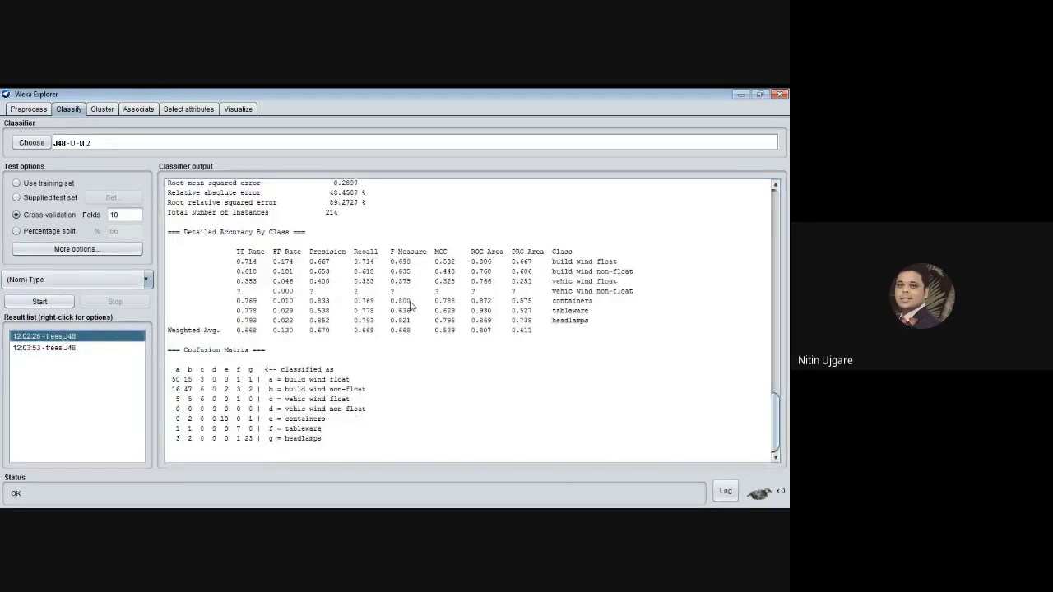
scroll(411, 306, up, 2)
scroll(409, 308, up, 1)
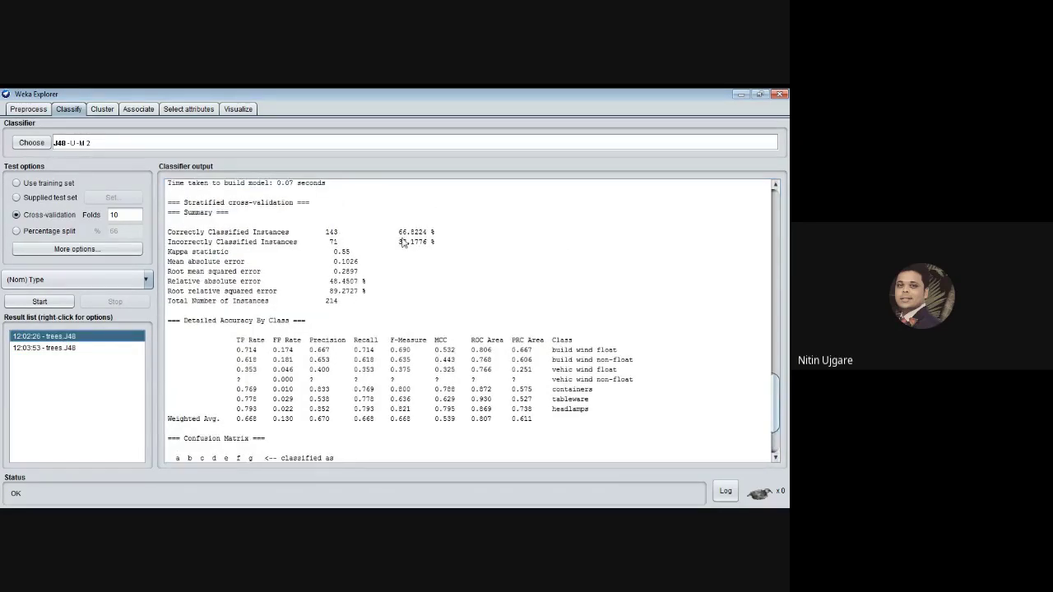
drag(396, 236, 422, 234)
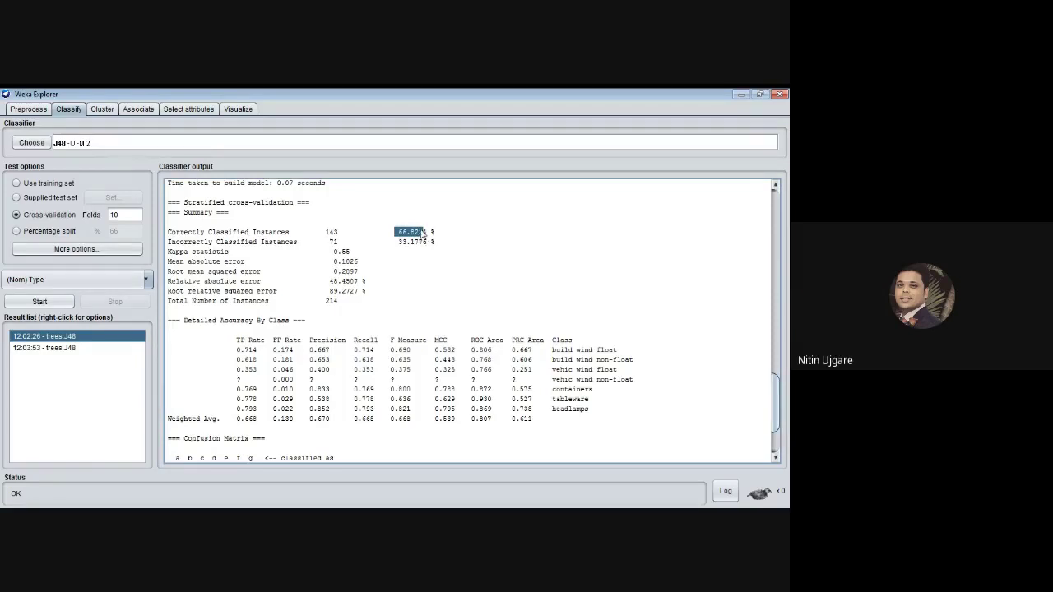
click(69, 349)
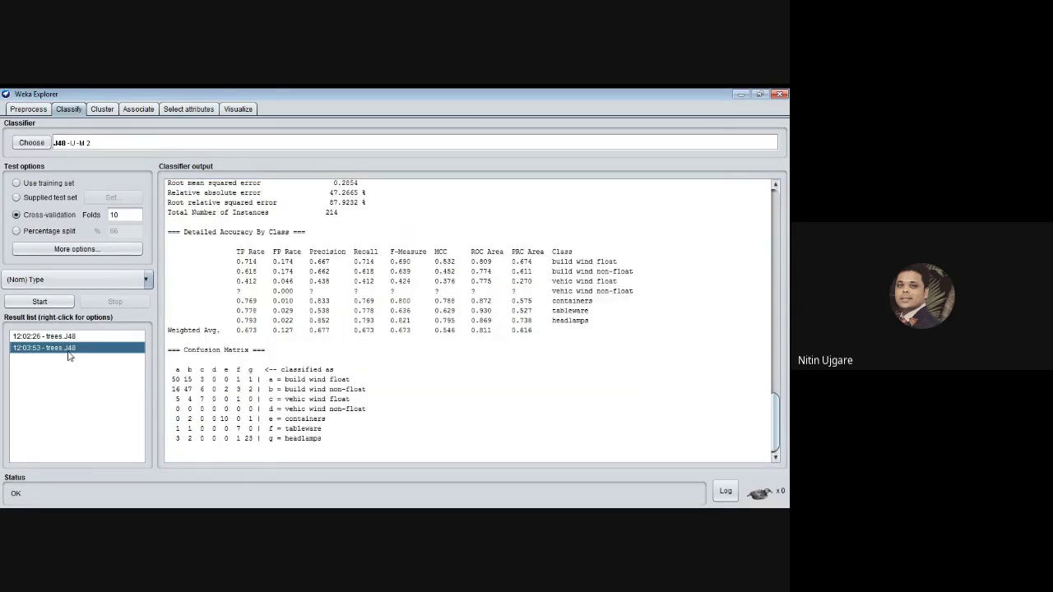
Set the J48 classifier's minNumObj to 15 and run the 10-fold cross-validation.
click(63, 144)
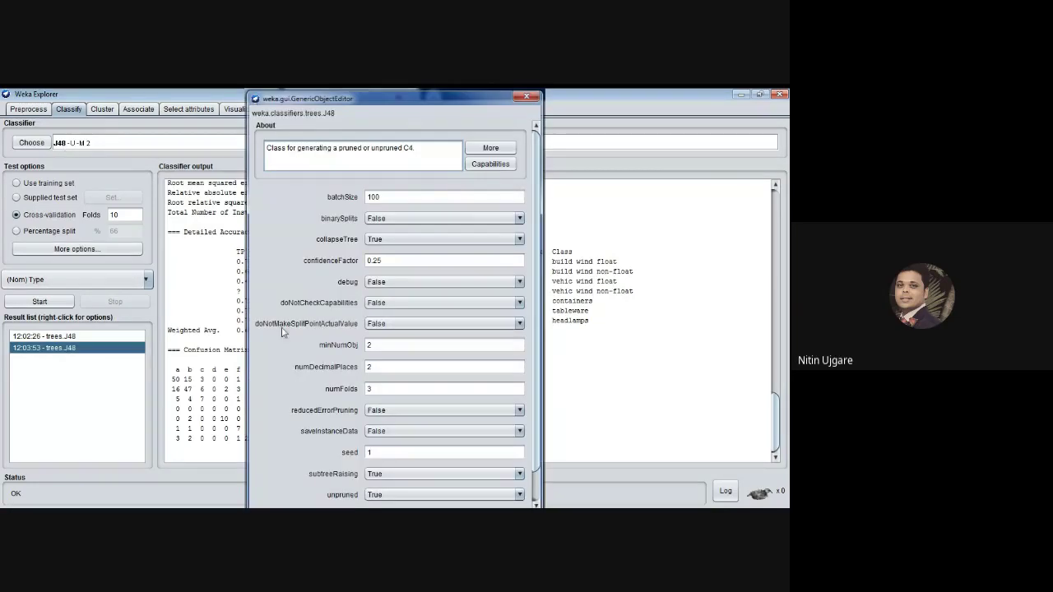
drag(410, 88, 388, 107)
scroll(389, 314, down, 3)
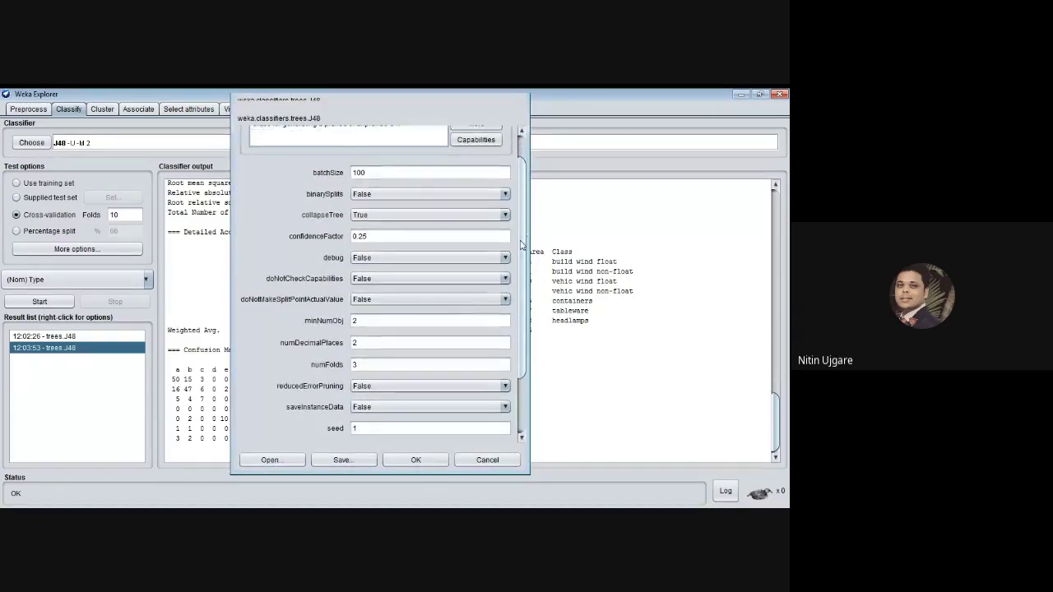
click(363, 291)
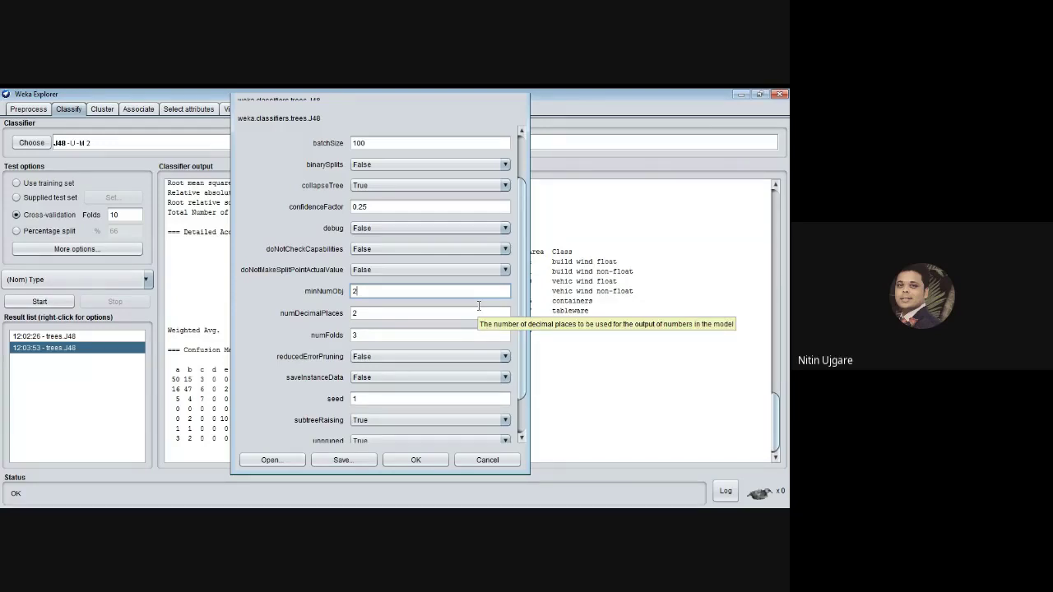
key(BackSpace)
text(15)
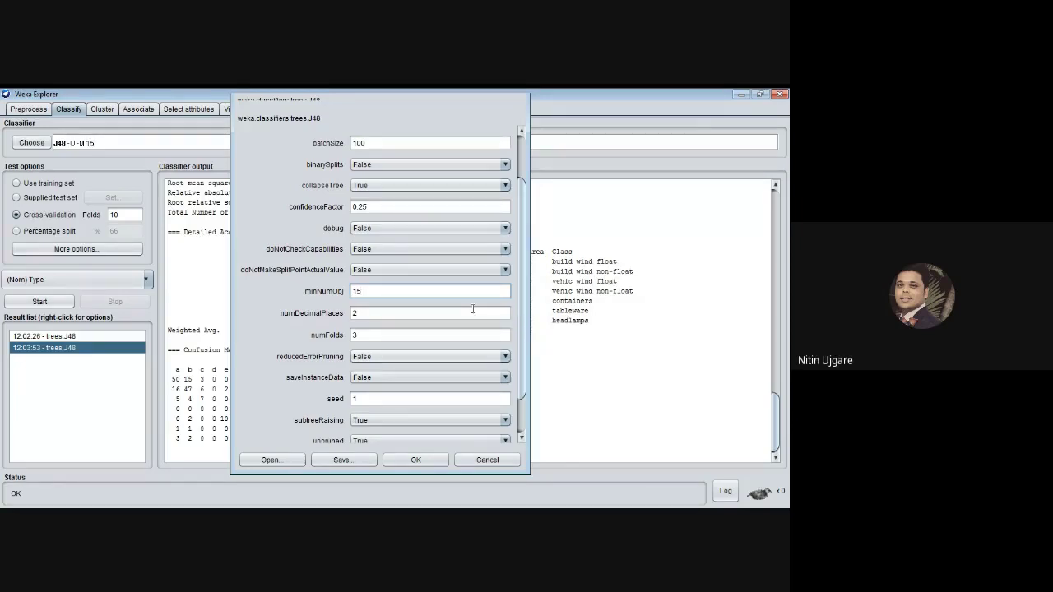
click(416, 460)
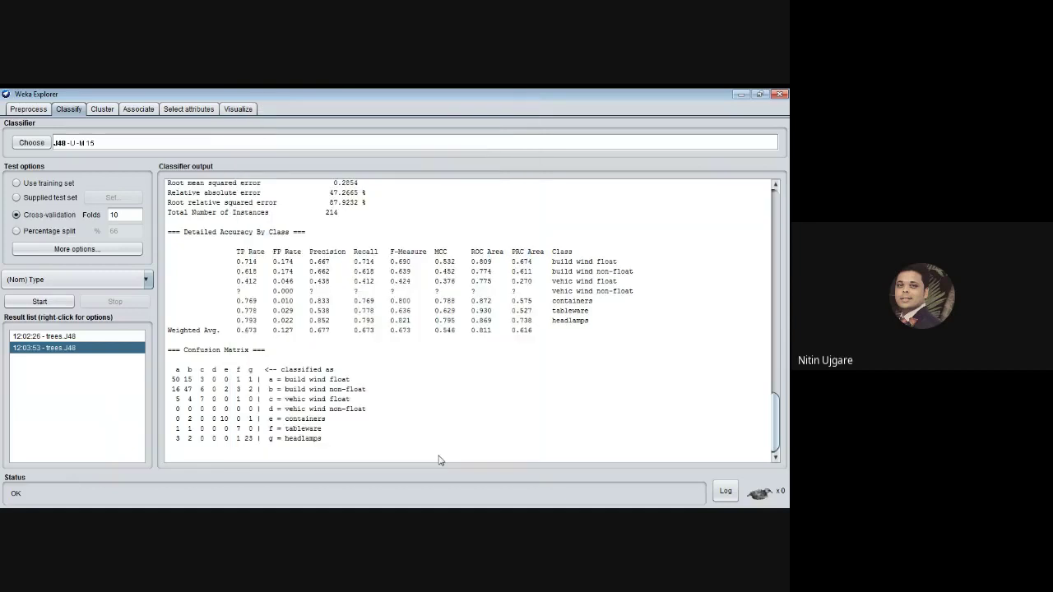
click(39, 302)
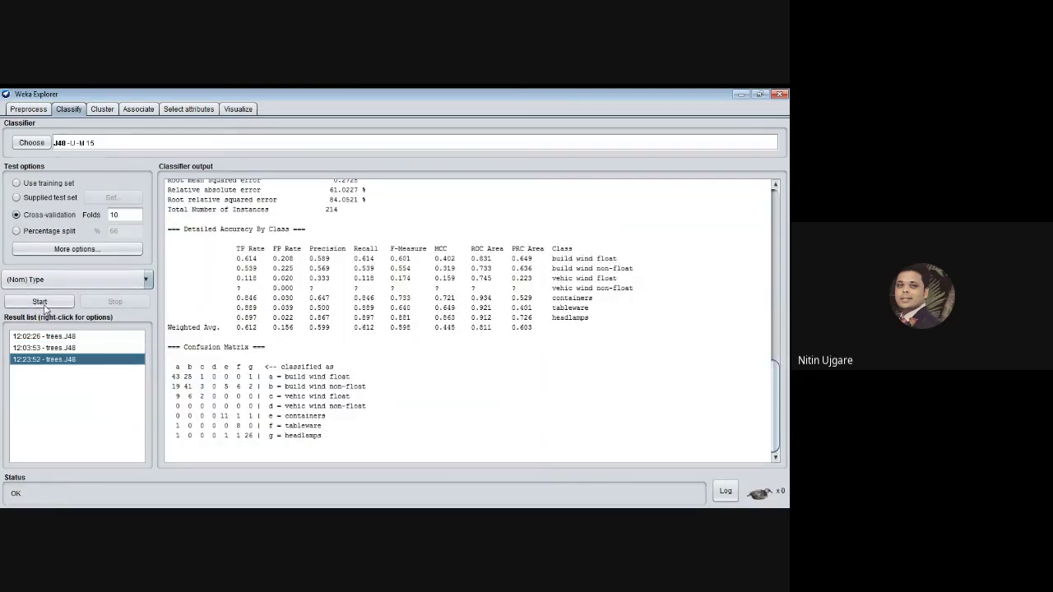
Examine the correctly classified percentage and the tree size of the new J48 result.
scroll(414, 251, up, 3)
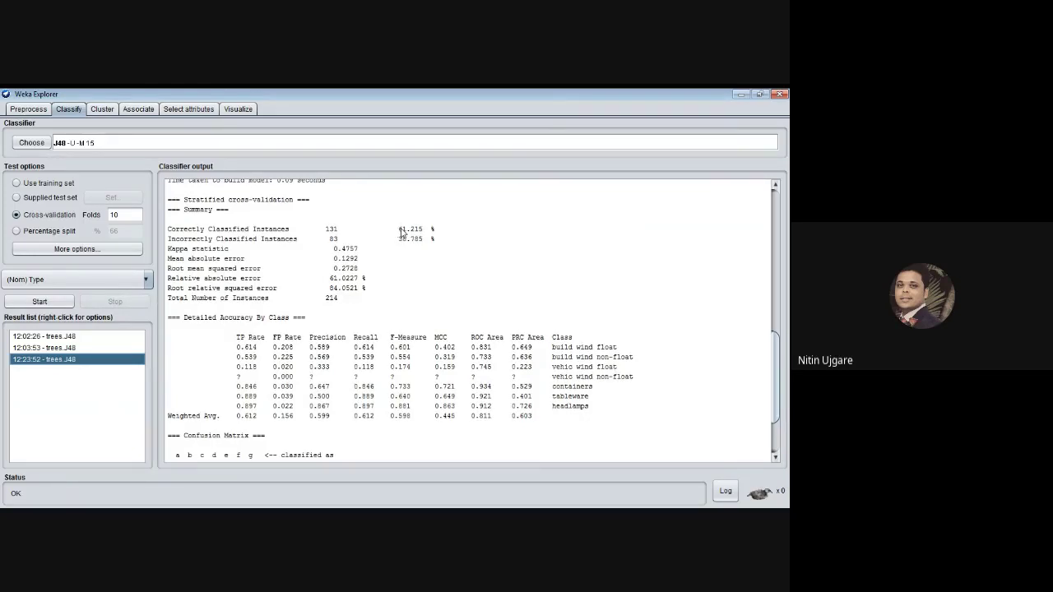
drag(398, 231, 445, 234)
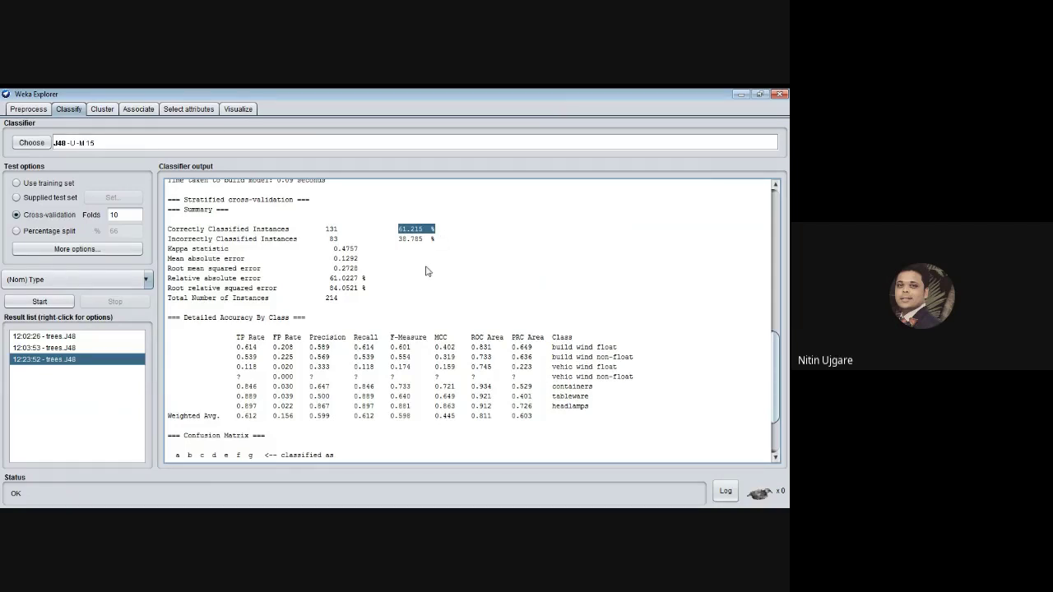
scroll(426, 271, up, 5)
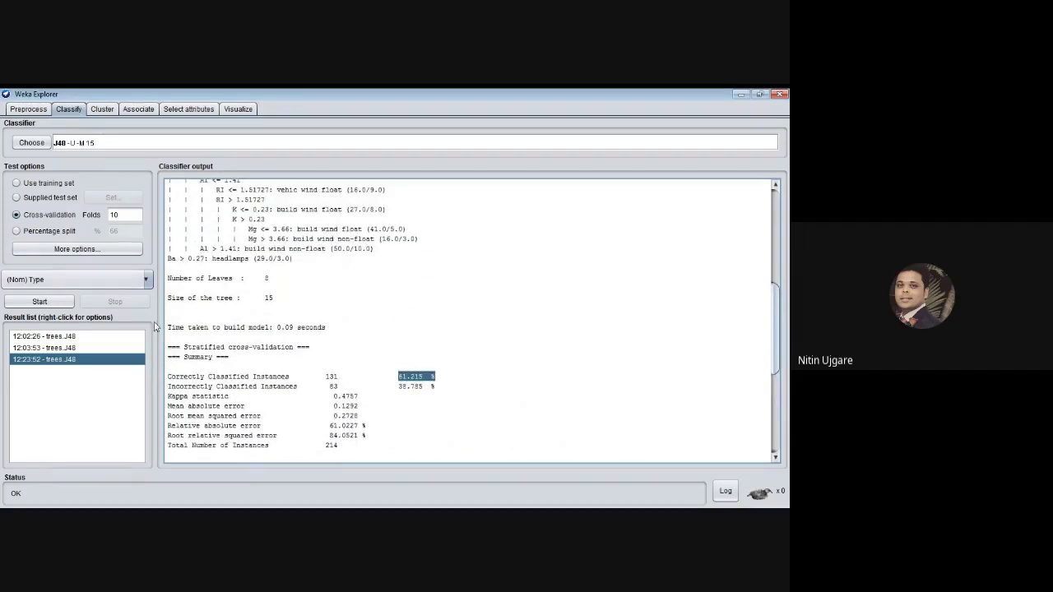
Compare the number of leaves, tree size and accuracy of the 12:02:26 result with those of the 12:23:52 result.
click(67, 337)
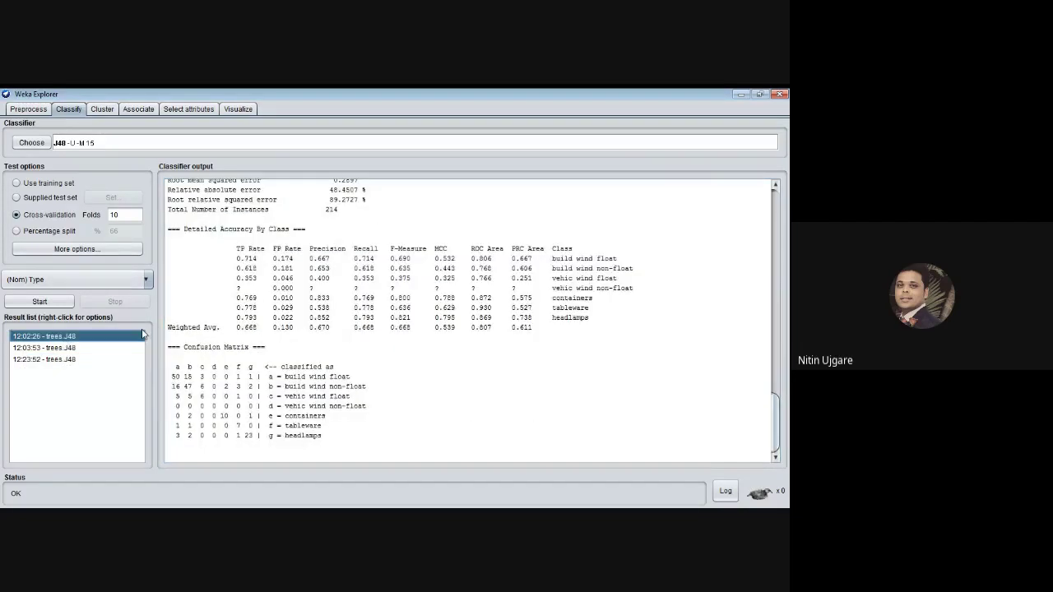
scroll(237, 319, up, 1)
scroll(236, 319, up, 6)
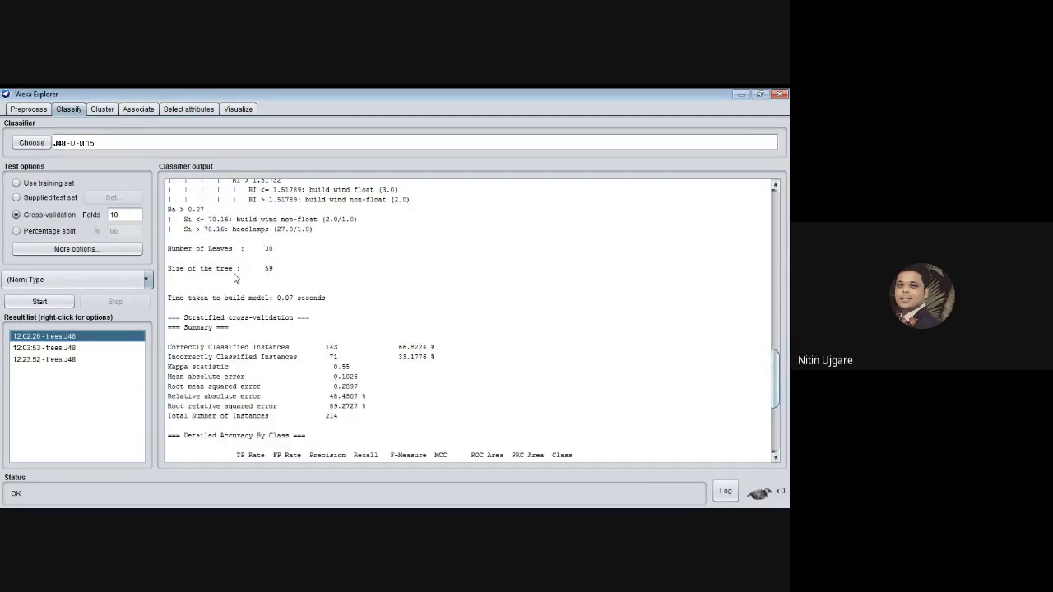
click(65, 365)
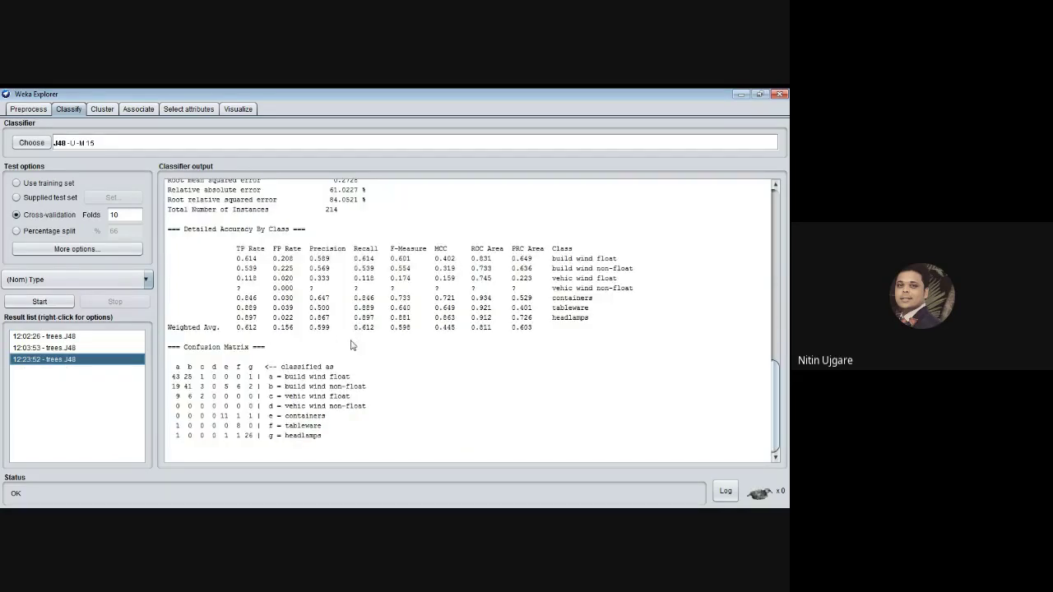
scroll(351, 345, up, 5)
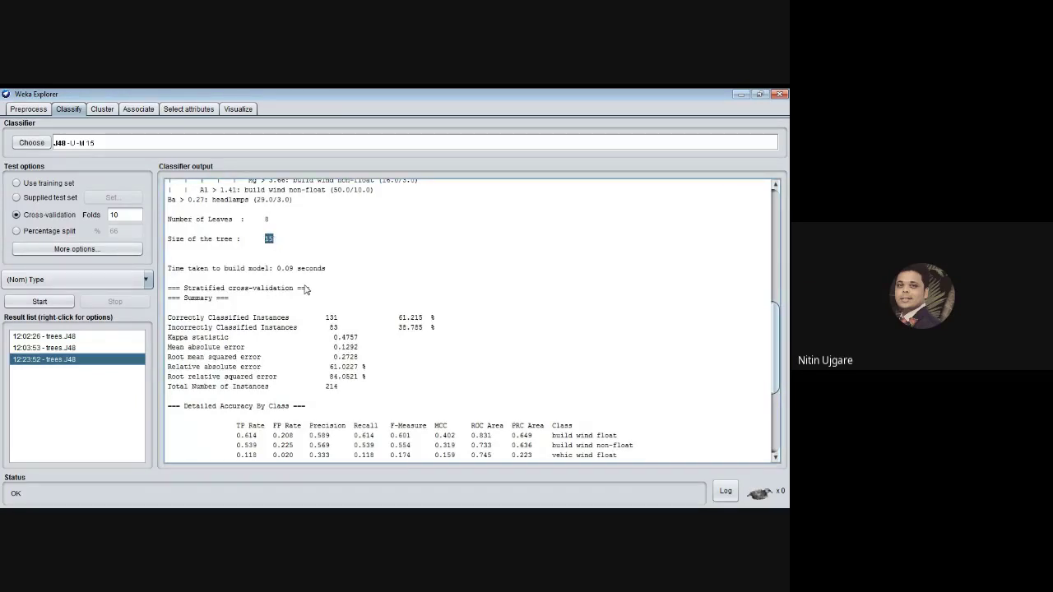
drag(264, 220, 280, 222)
scroll(325, 274, up, 1)
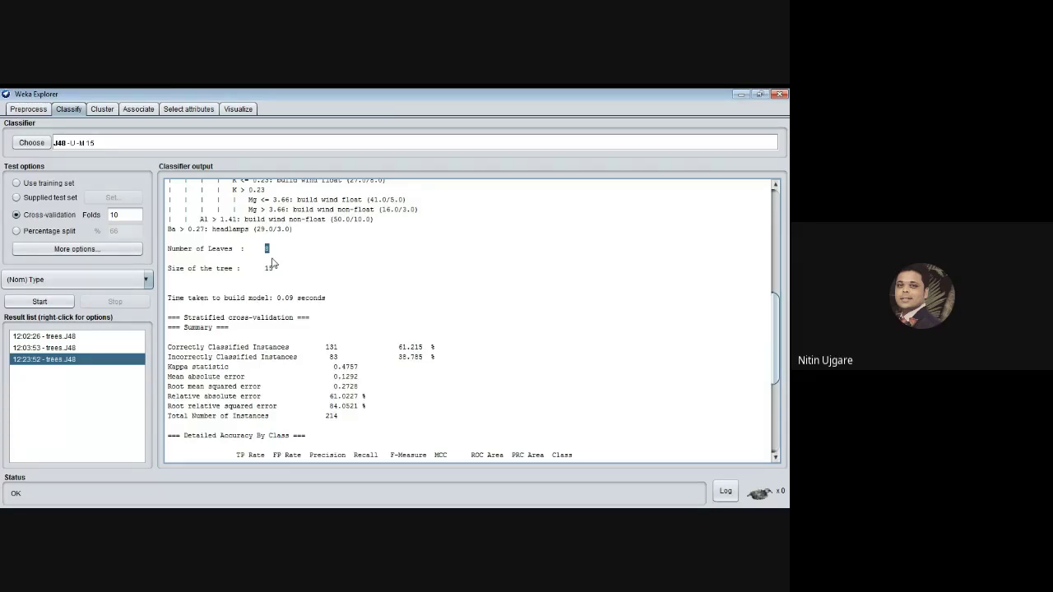
drag(395, 347, 427, 349)
click(463, 364)
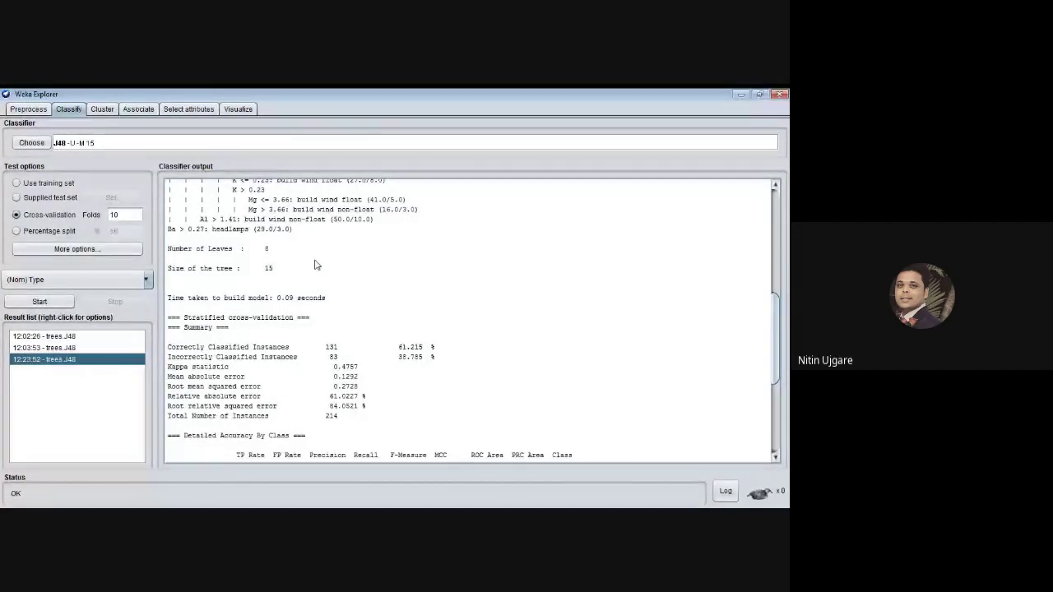
Visualize the decision tree of the 12:23:52 J48 result.
right_click(59, 362)
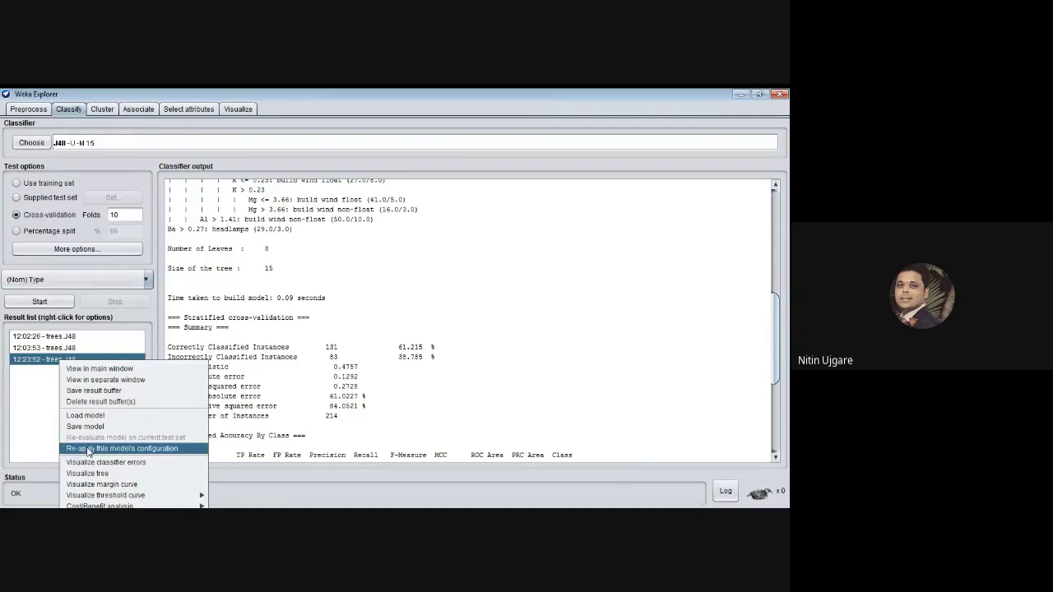
right_click(34, 359)
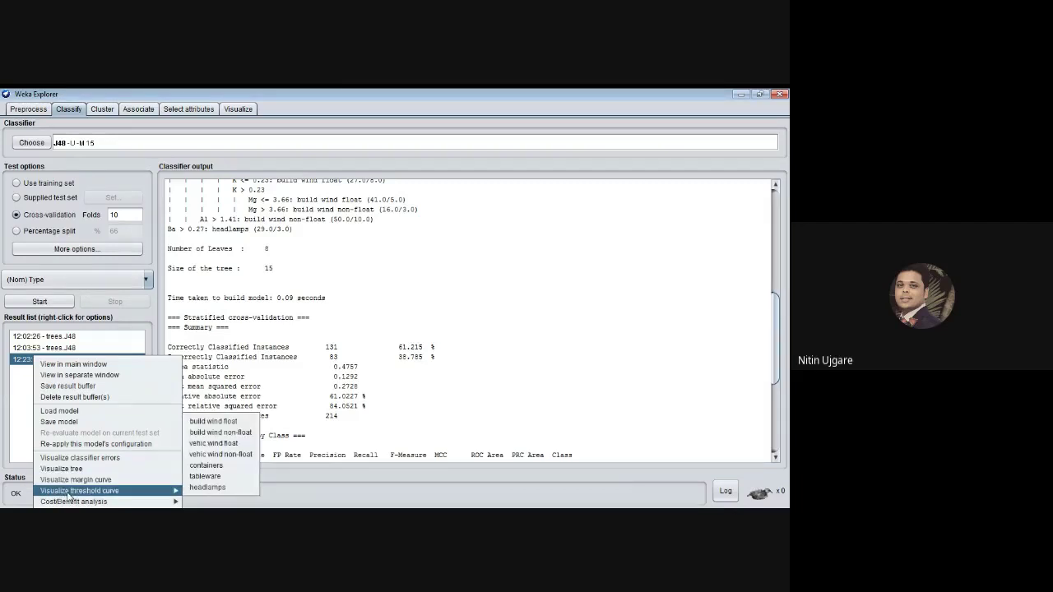
click(75, 474)
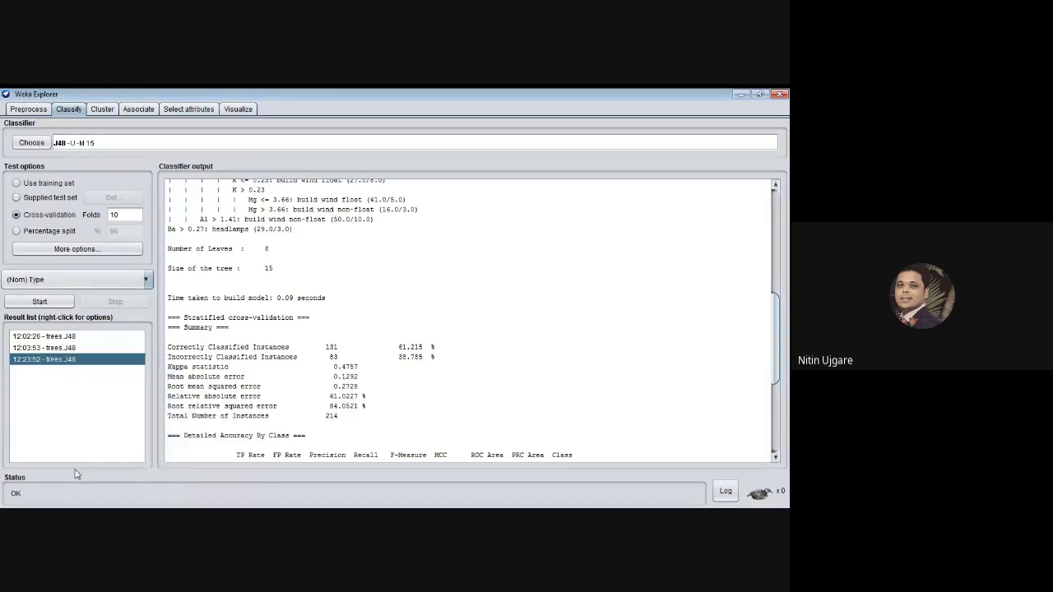
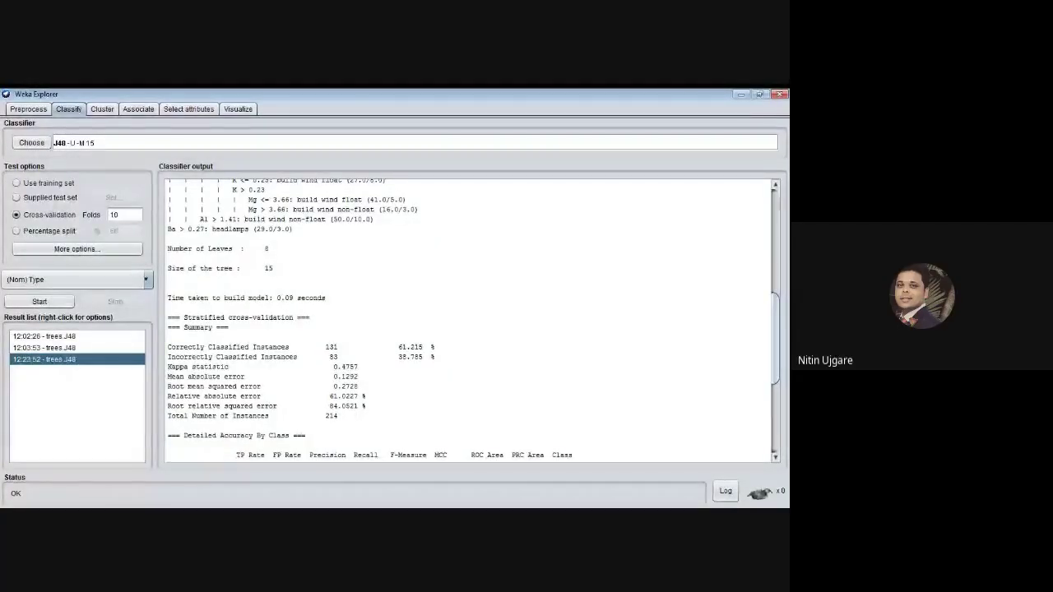
Examine the run information and the J48 unpruned tree's branches in the 12:23:52 classifier output.
scroll(266, 365, up, 2)
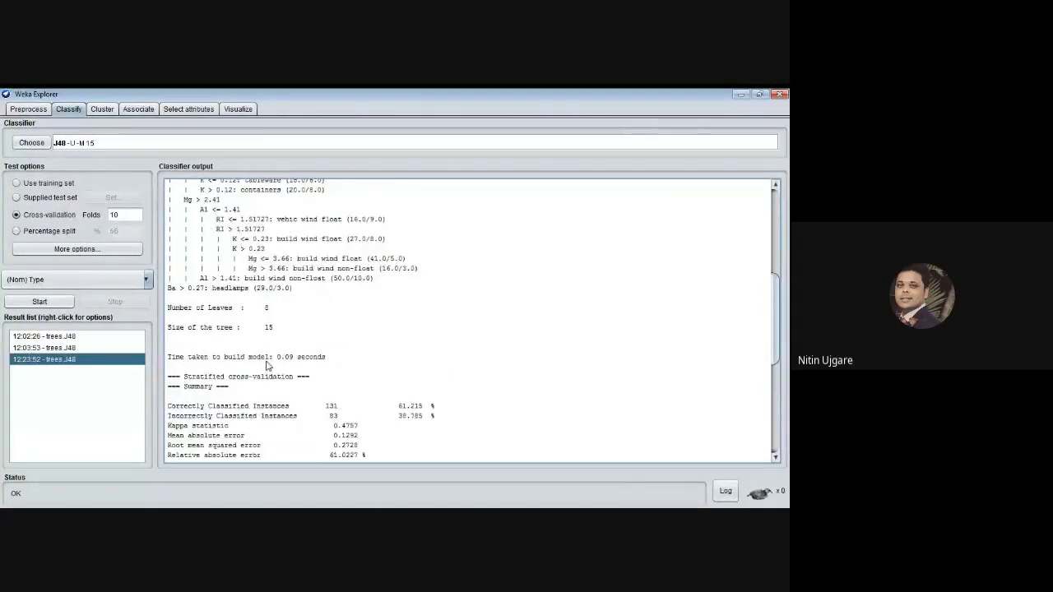
scroll(247, 306, up, 4)
scroll(284, 331, up, 1)
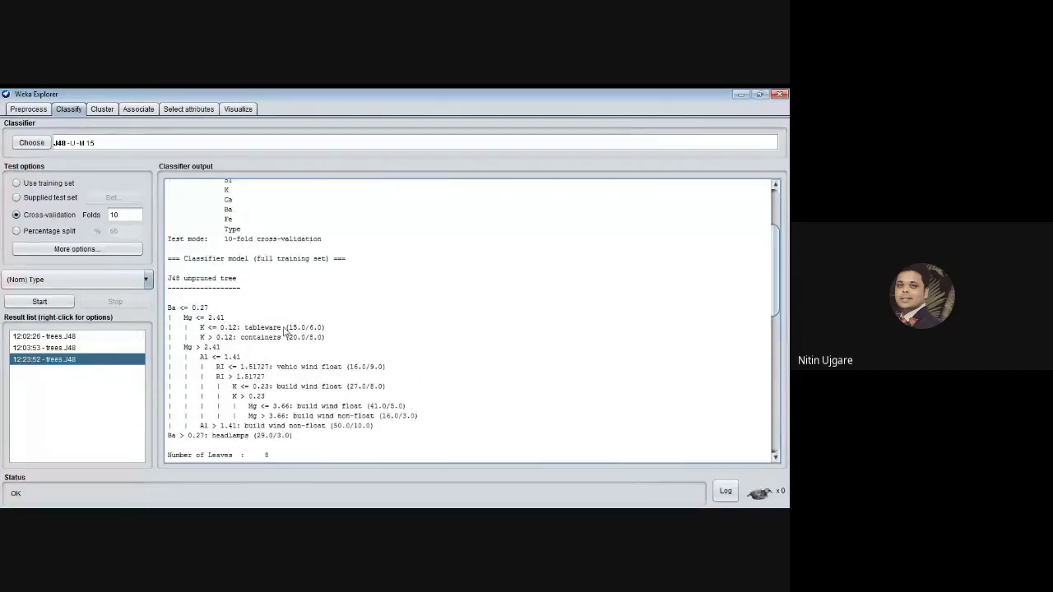
scroll(393, 400, up, 4)
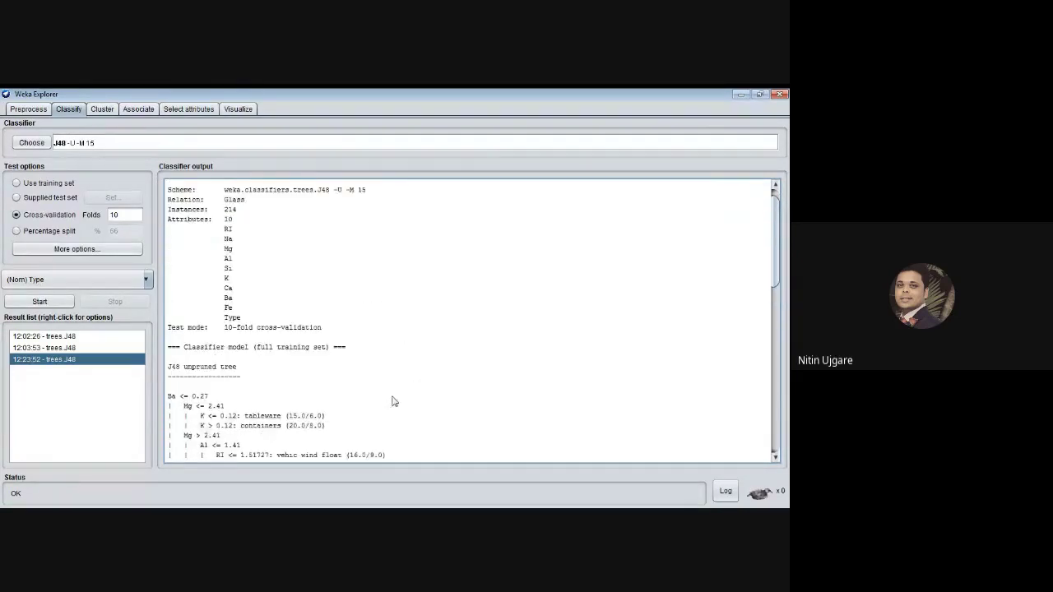
scroll(370, 337, down, 3)
scroll(368, 343, down, 3)
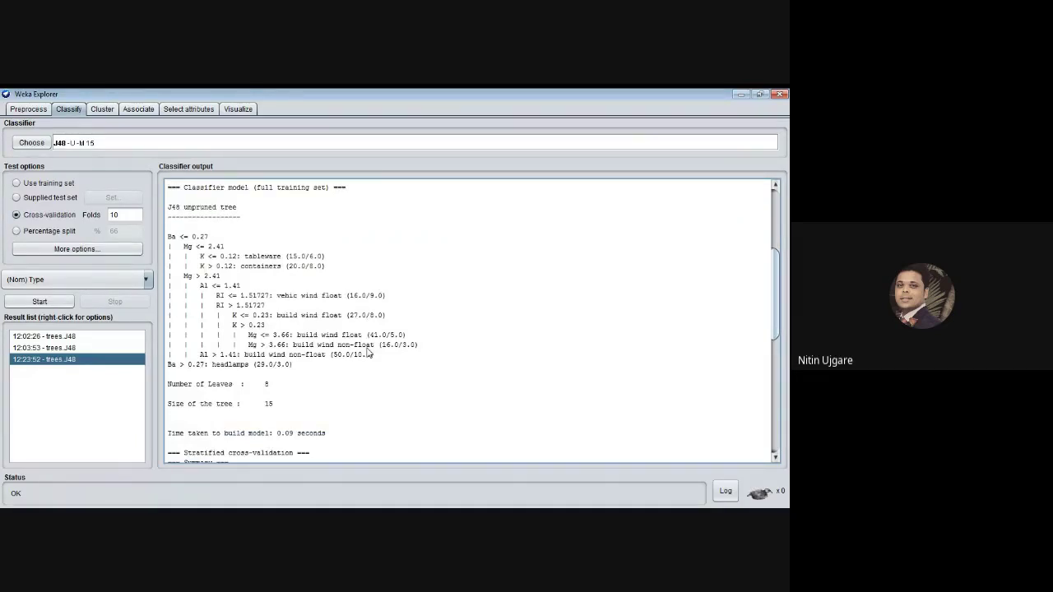
scroll(370, 354, up, 1)
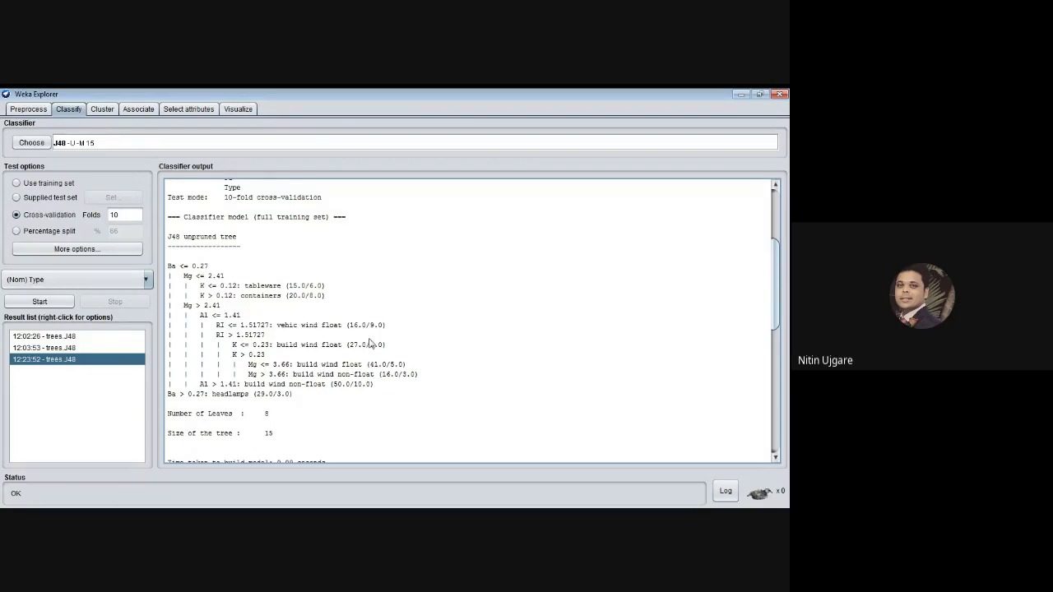
Browse the unsupervised attribute filters for preprocessing the Glass dataset and choose the Remove filter.
click(39, 111)
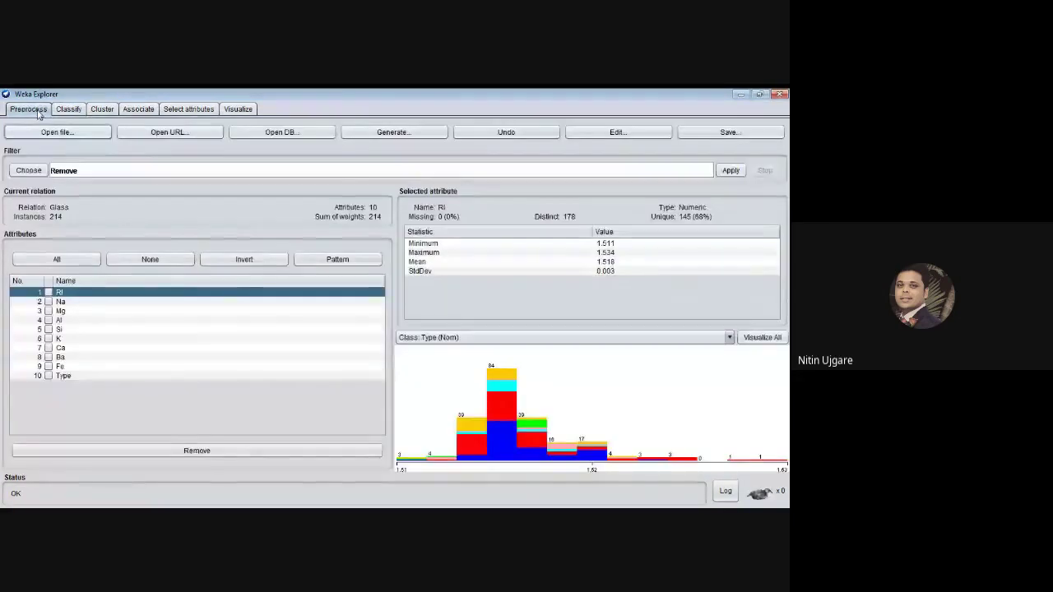
click(38, 175)
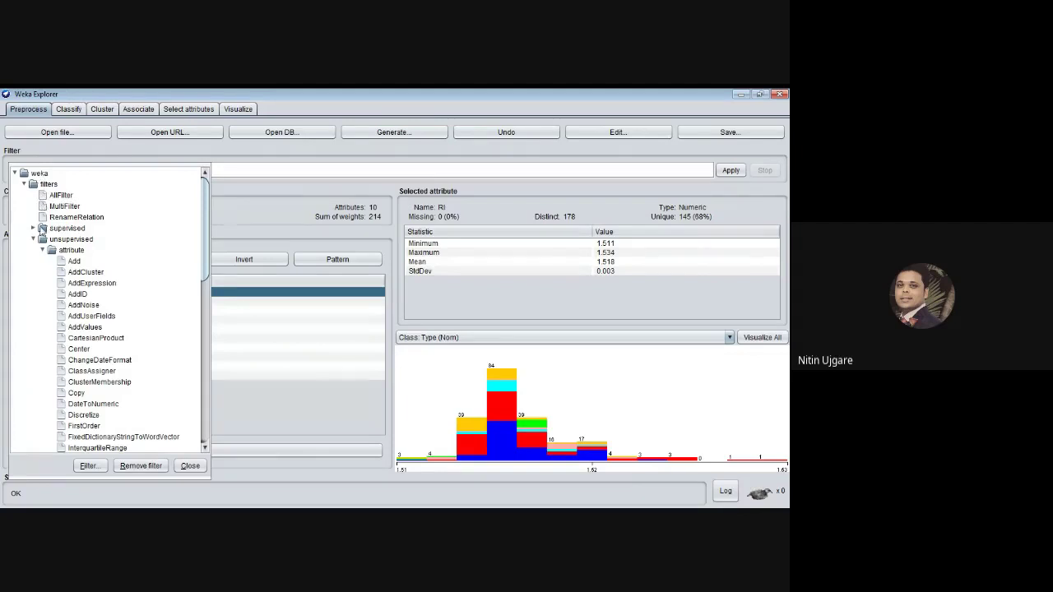
click(34, 238)
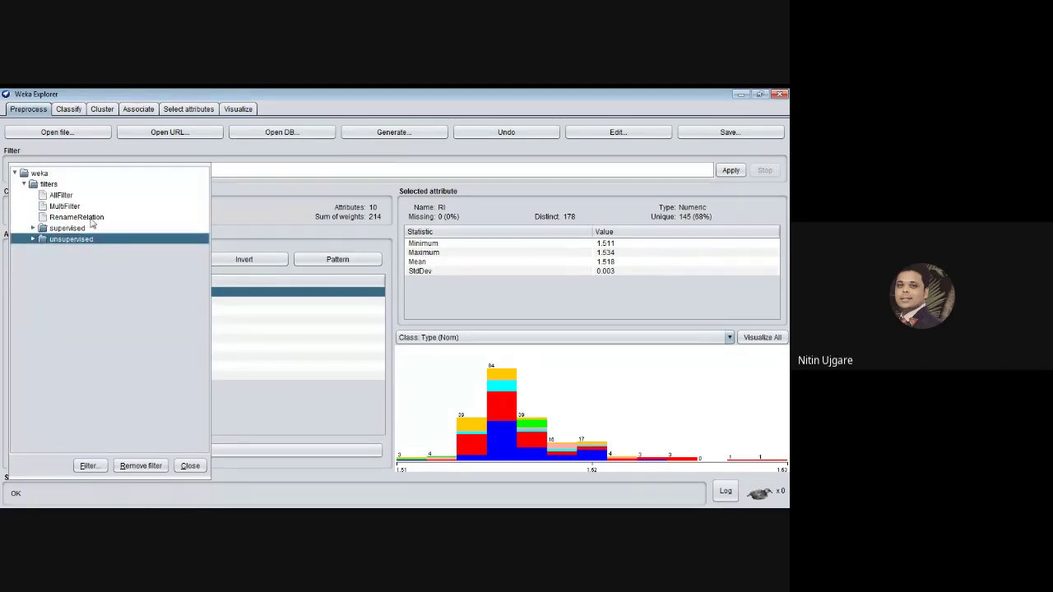
click(33, 238)
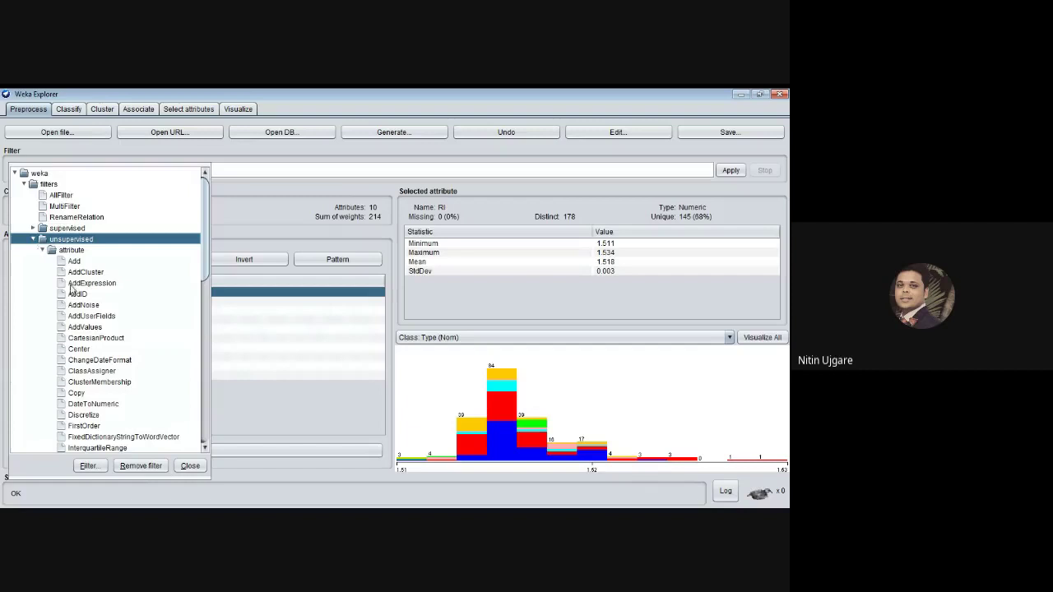
mouse_move(70, 287)
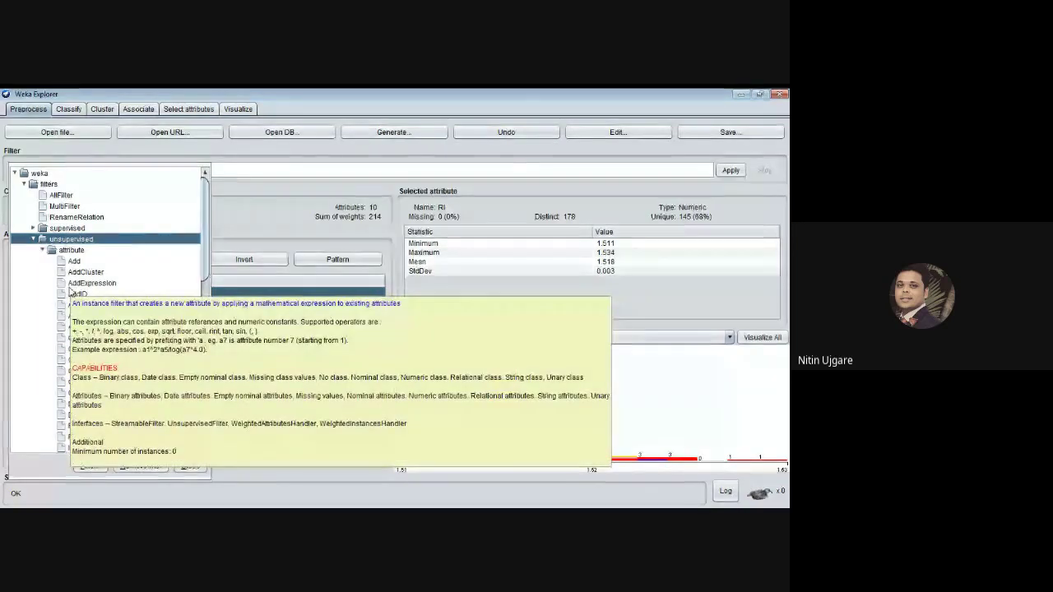
click(42, 250)
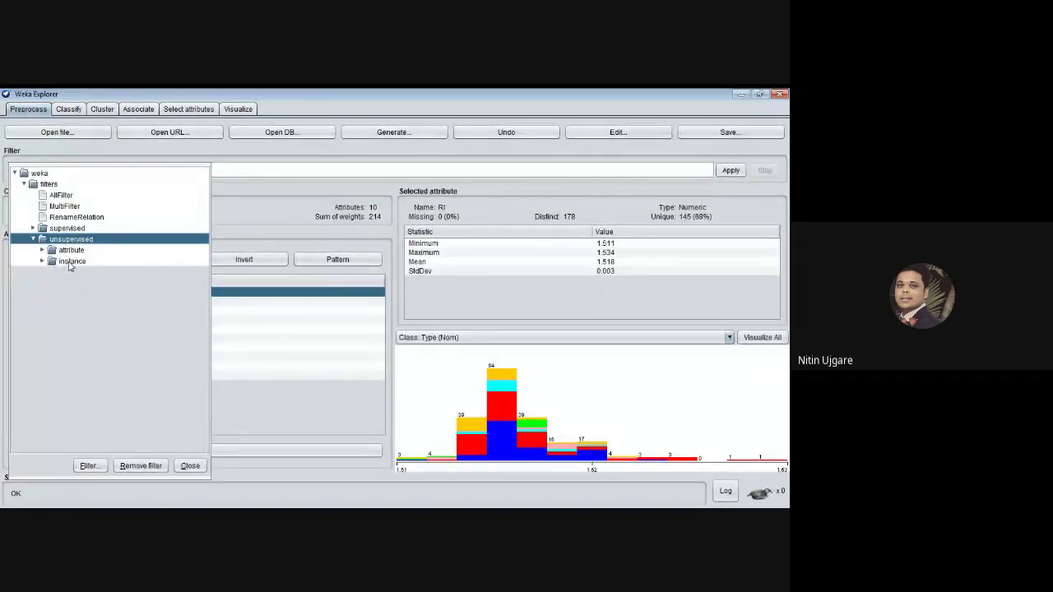
click(43, 250)
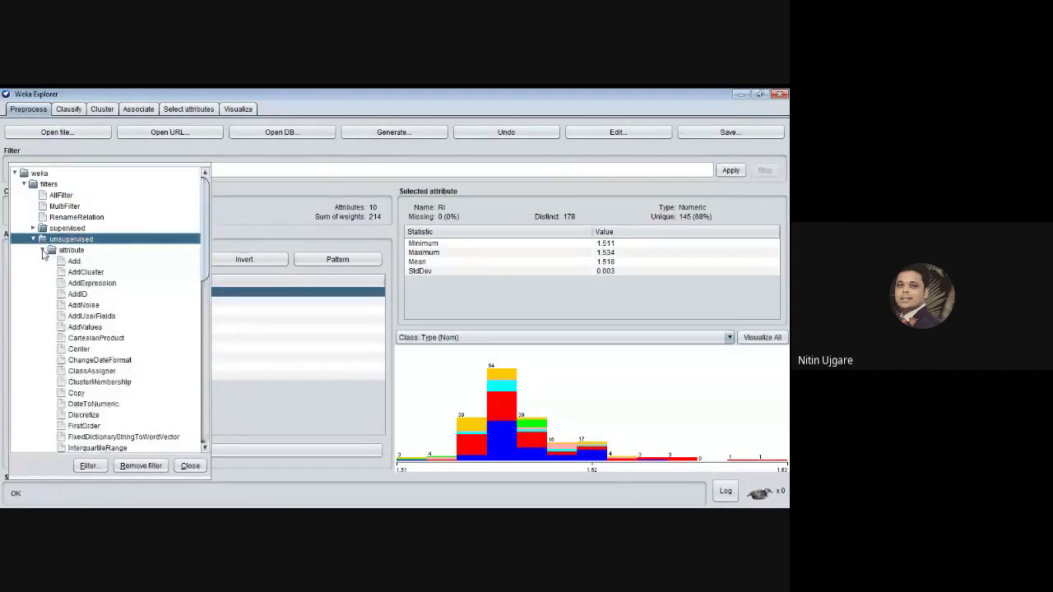
scroll(119, 329, down, 5)
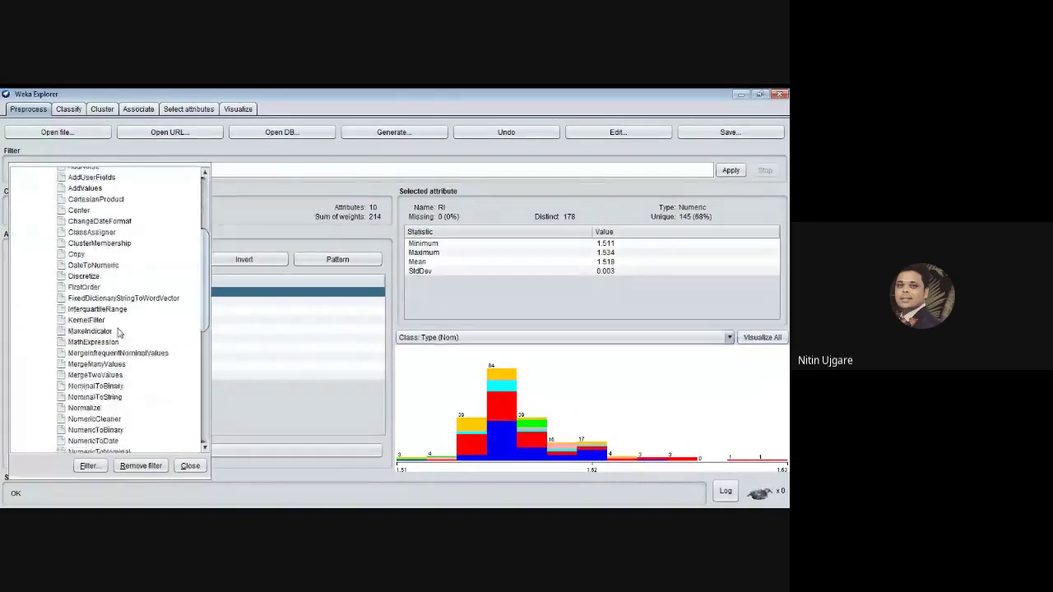
scroll(117, 340, down, 5)
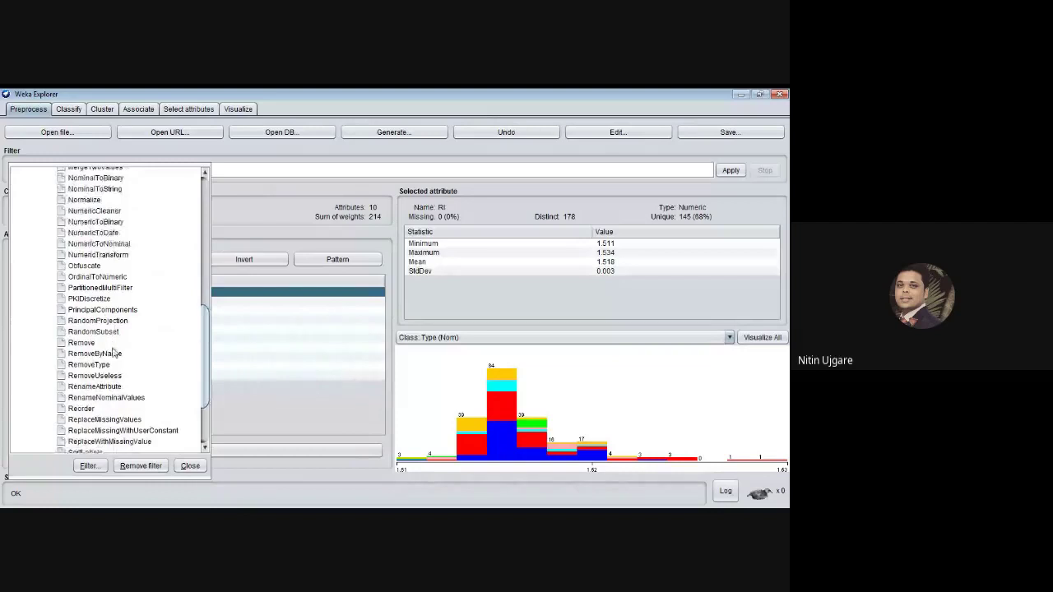
click(83, 343)
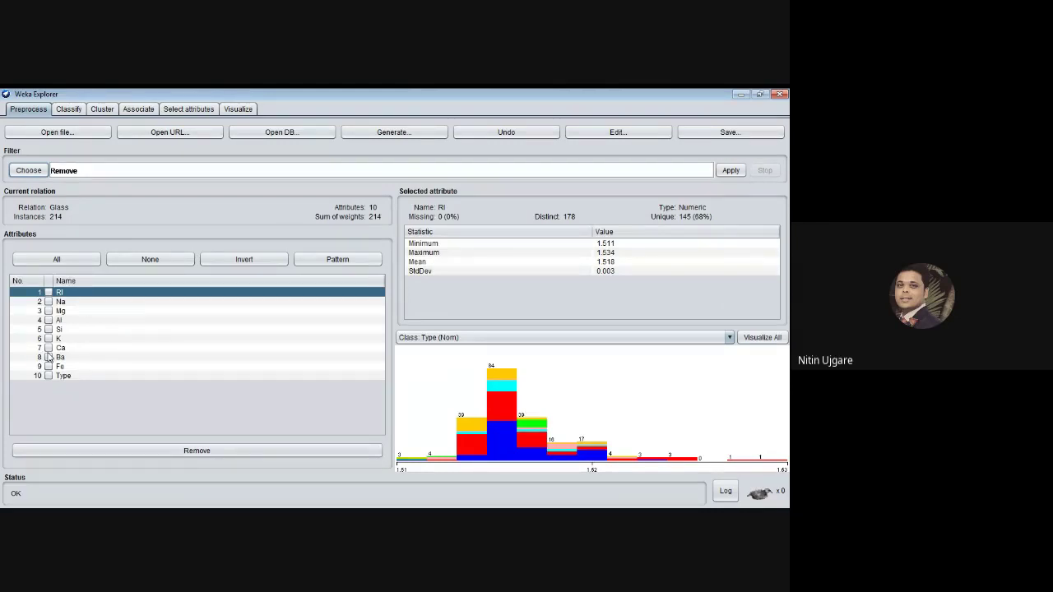
Remove the RI and Na attributes from the Glass dataset.
click(48, 293)
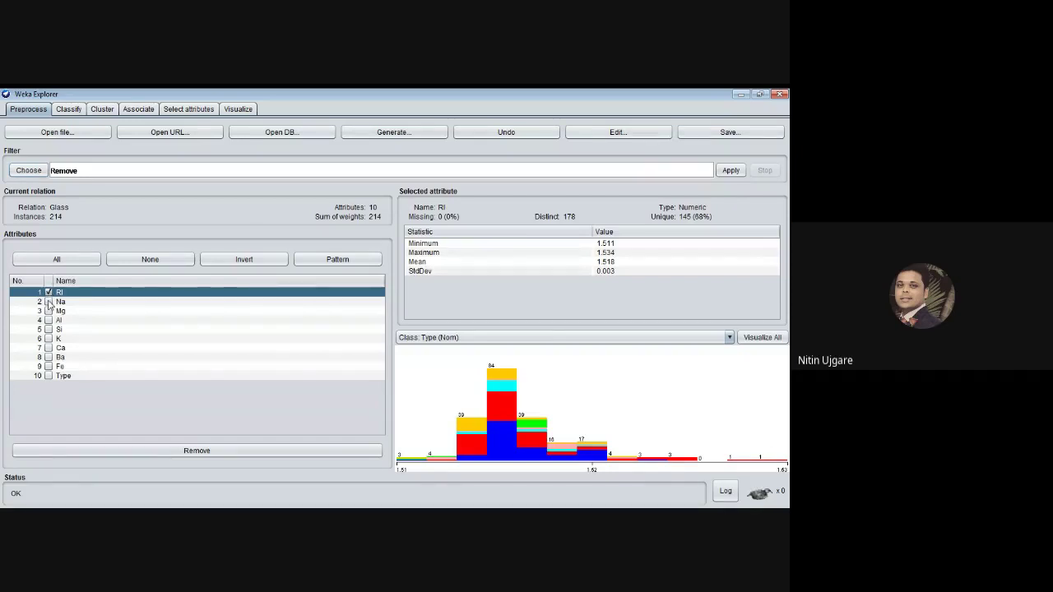
click(49, 302)
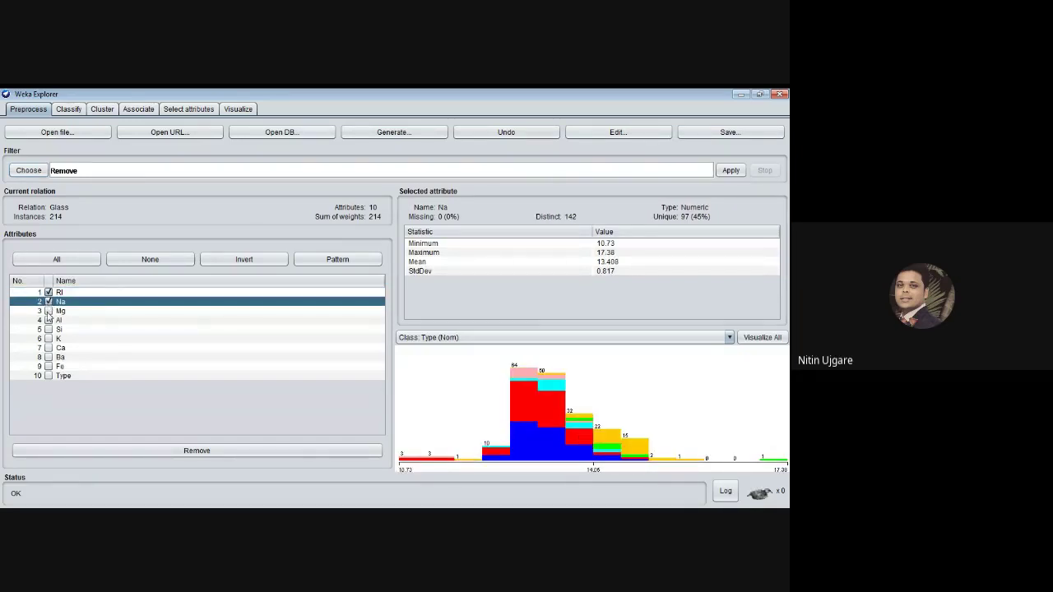
click(159, 451)
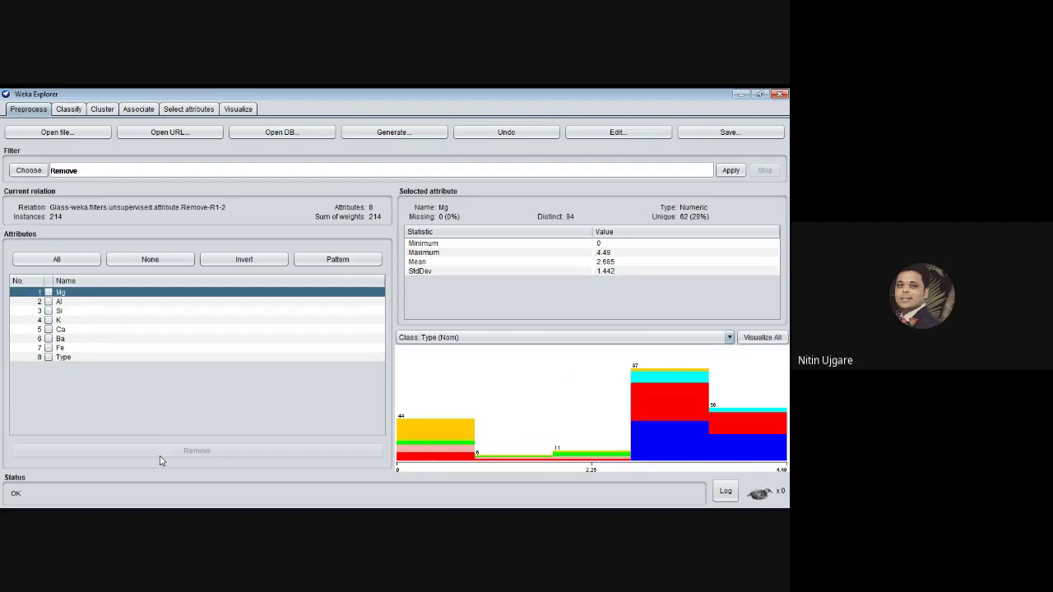
Run J48 with 10-fold cross-validation on the dataset without RI and Na, and examine the correctly classified percentage.
click(67, 111)
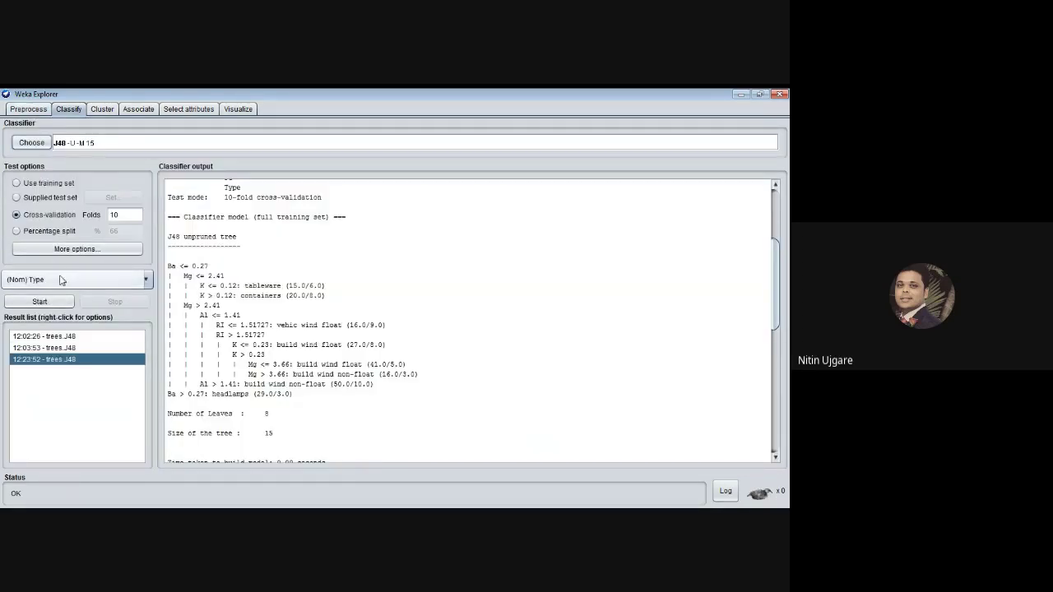
click(51, 338)
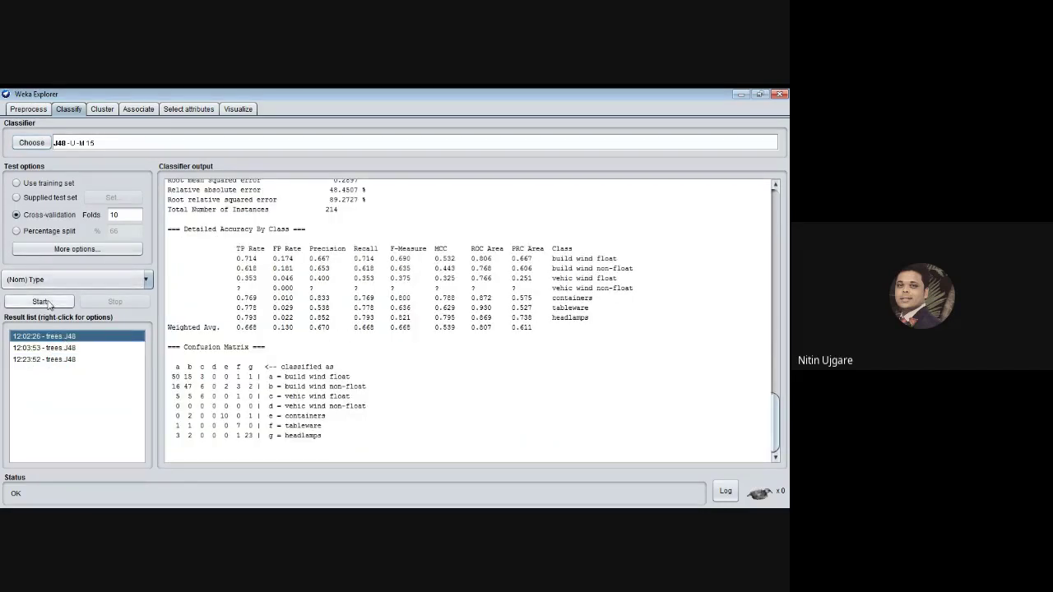
click(48, 303)
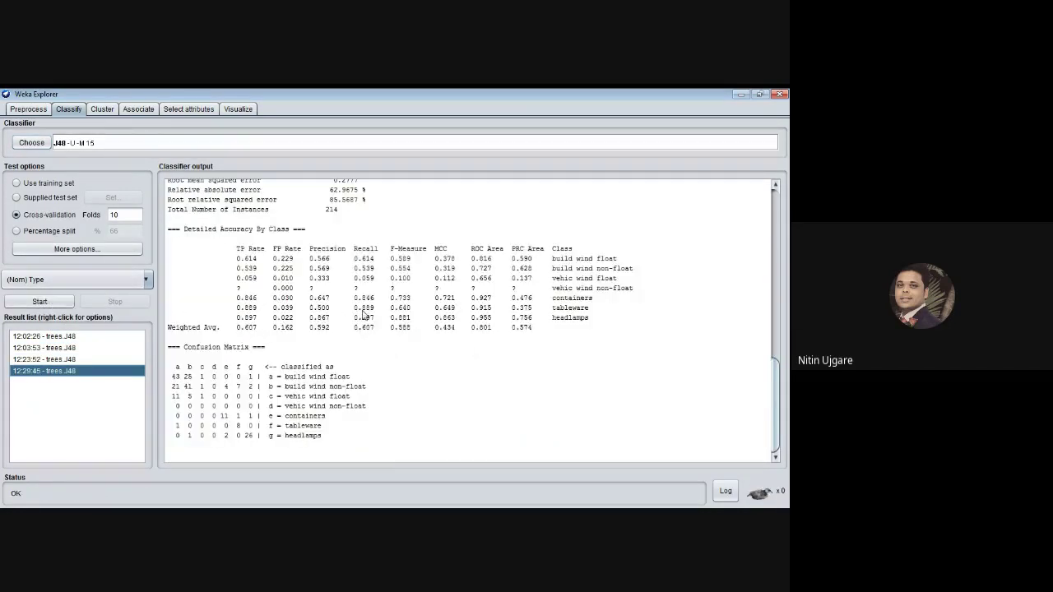
scroll(363, 313, up, 4)
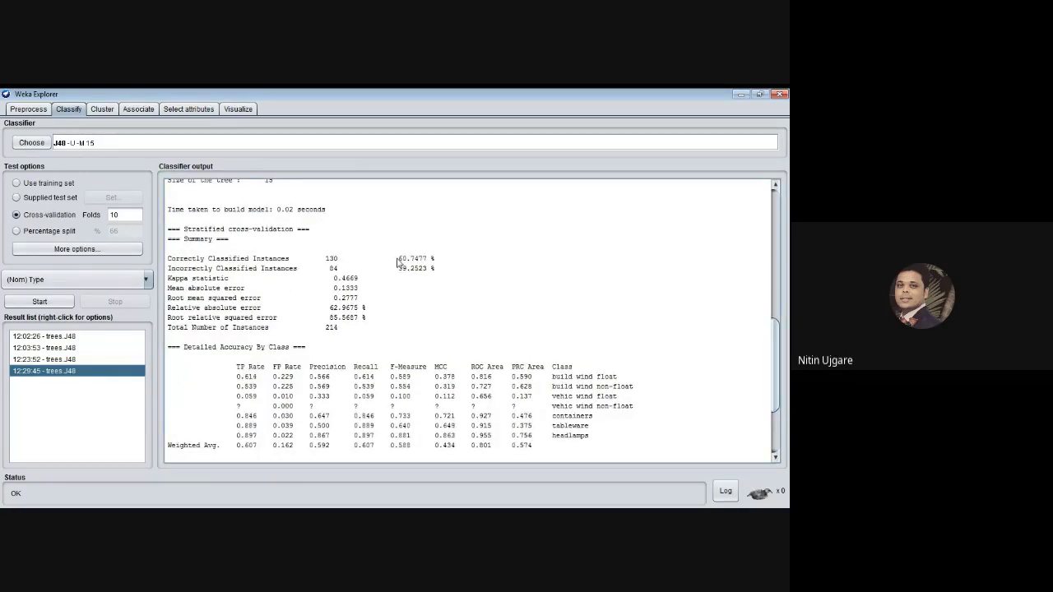
drag(398, 260, 440, 261)
Undo the removal of the RI and Na attributes.
click(21, 111)
mouse_move(402, 404)
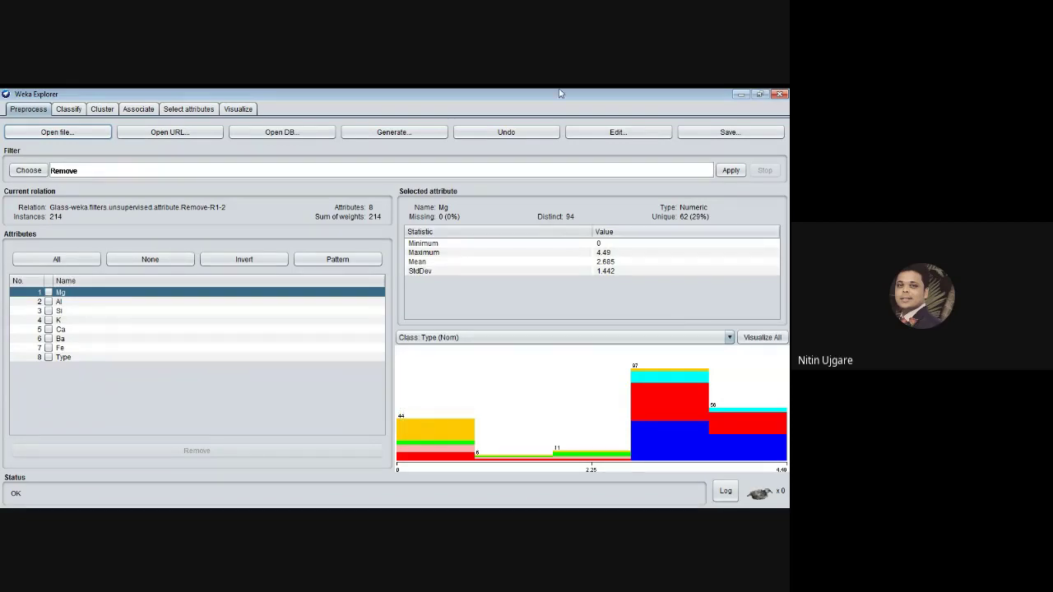
click(530, 133)
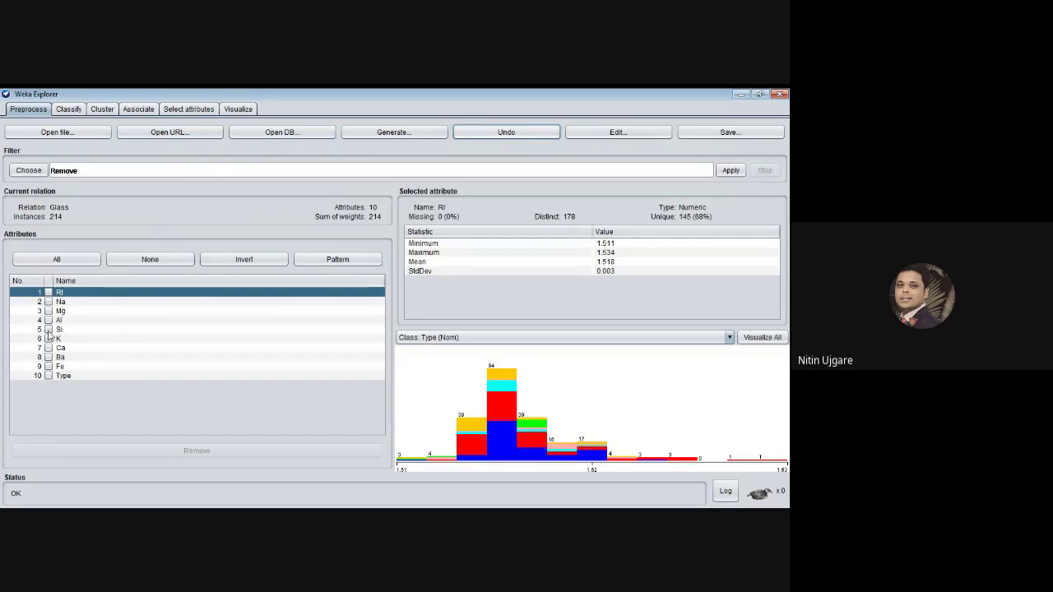
Remove the Si, K, Ca, Ba and Fe attributes from the Glass dataset.
click(49, 329)
click(48, 338)
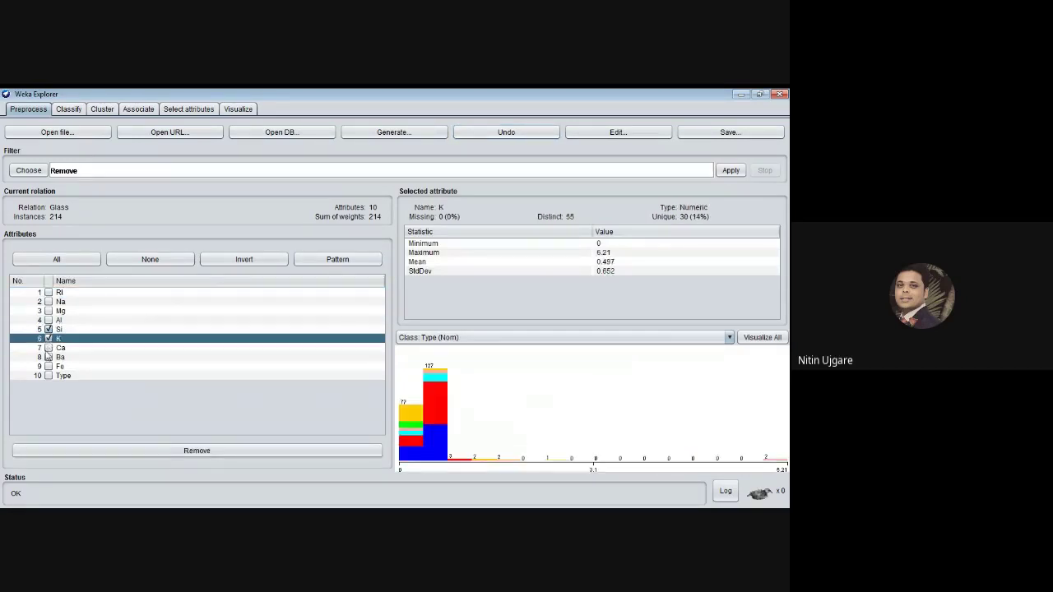
click(48, 348)
click(49, 357)
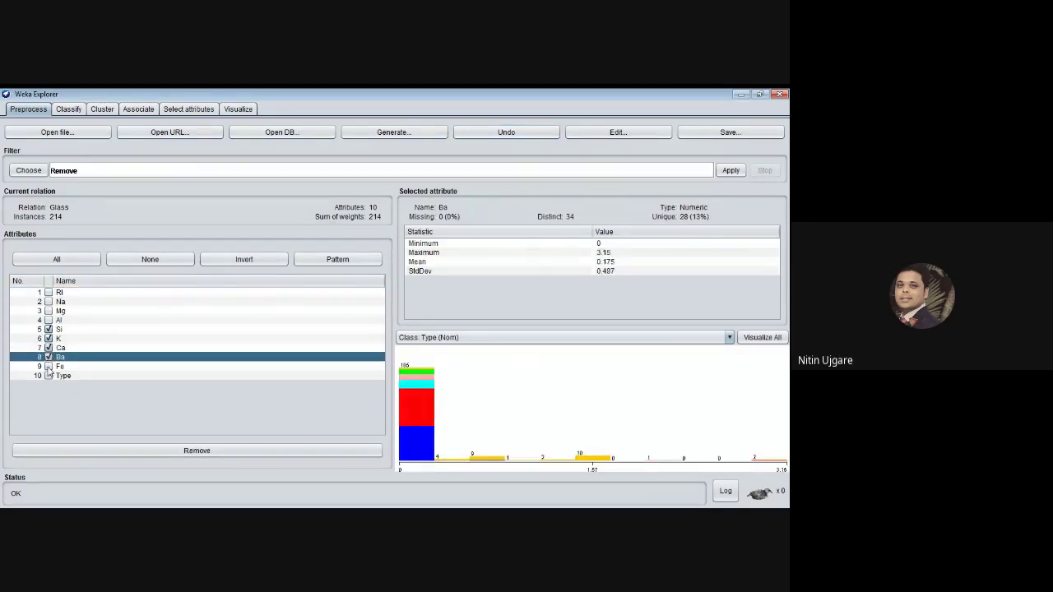
click(48, 366)
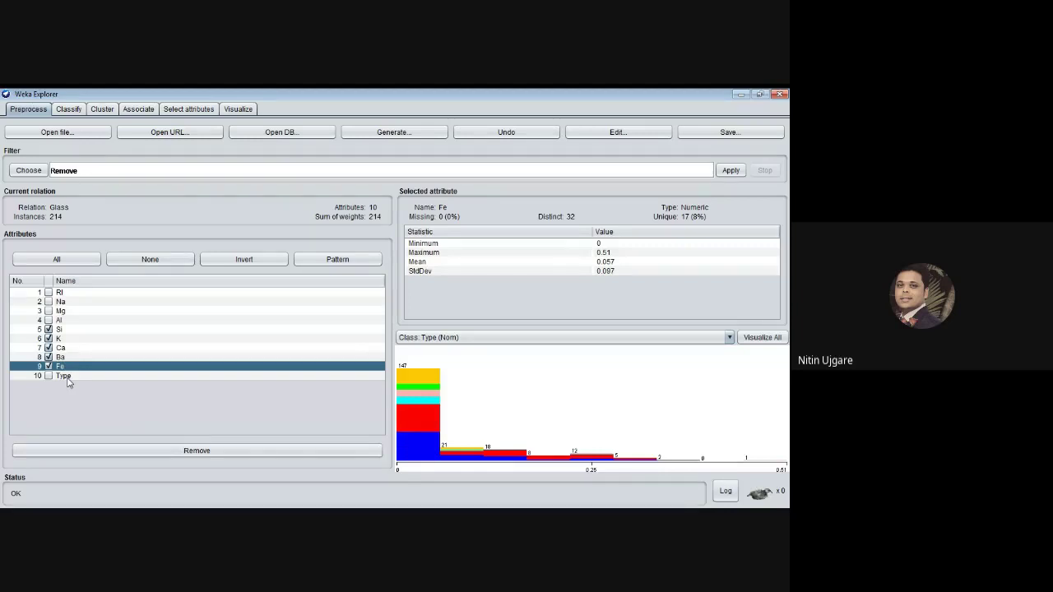
click(196, 449)
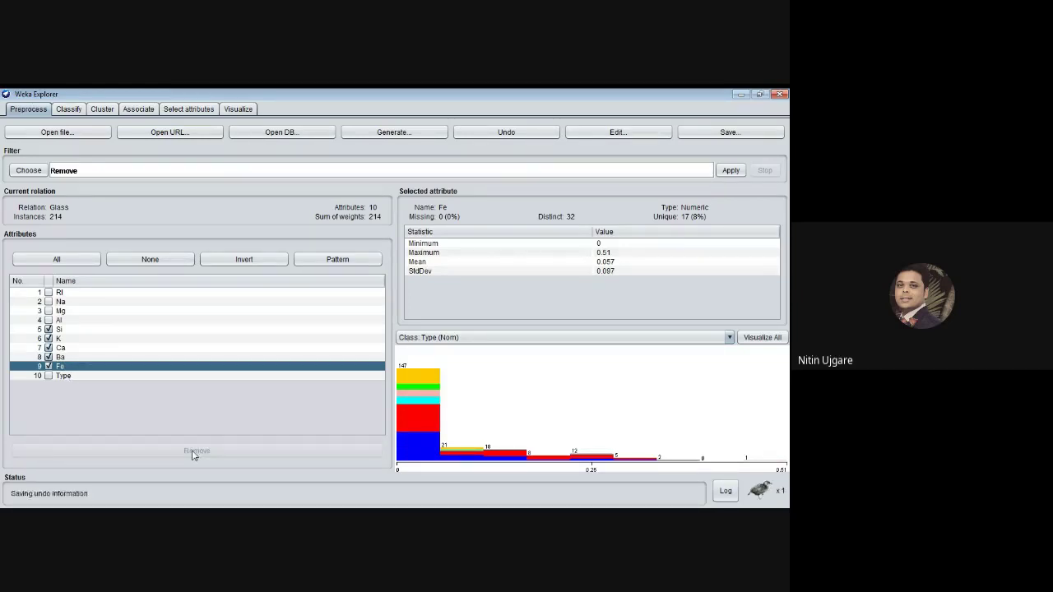
Run the unpruned J48 classifier with 10-fold cross-validation on the dataset reduced to RI, Na, Mg, Al and Type.
click(68, 109)
click(40, 301)
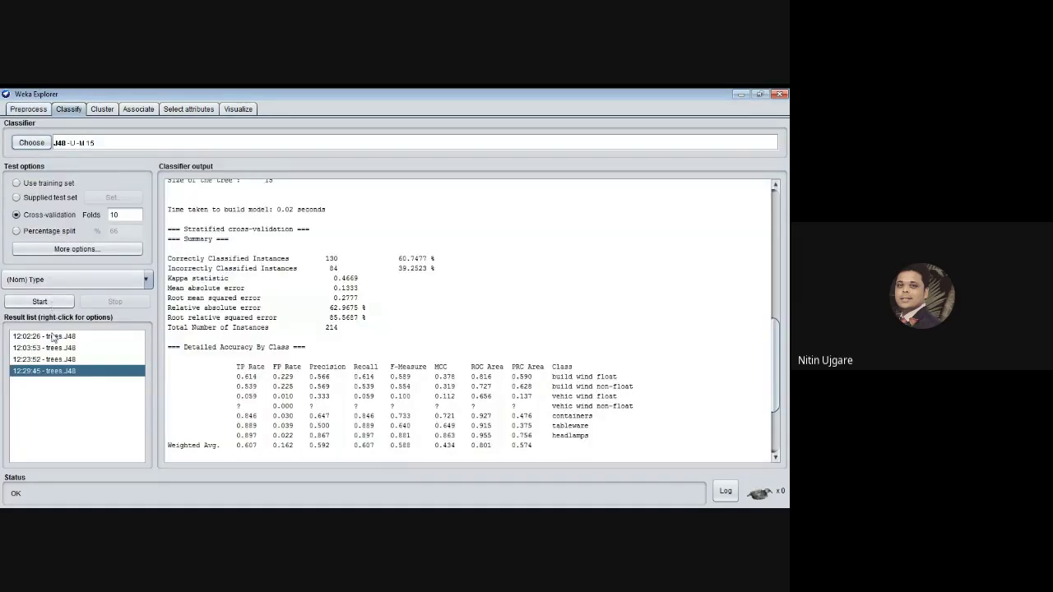
click(52, 336)
click(48, 303)
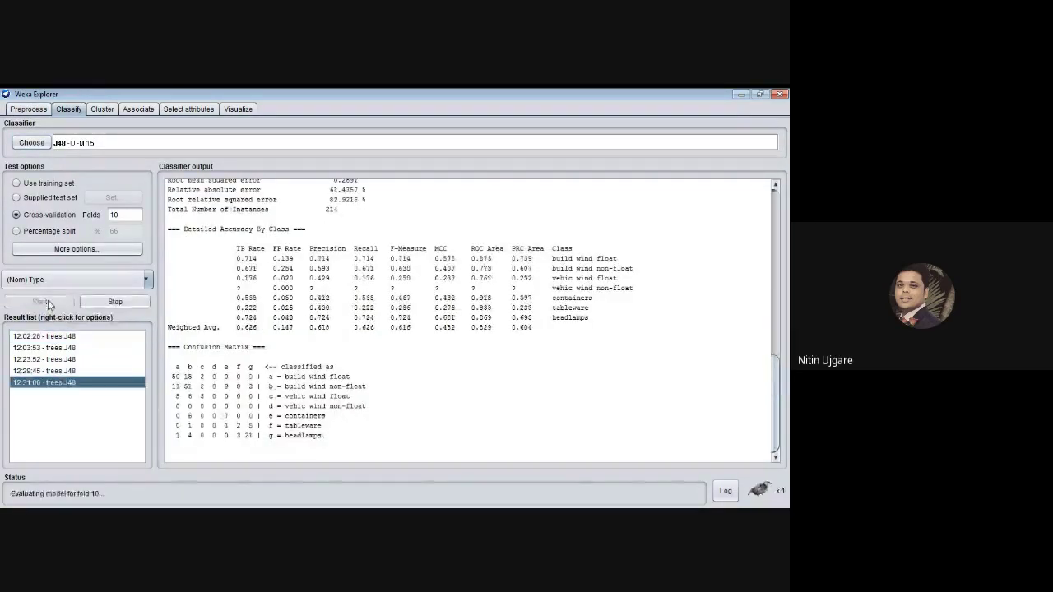
Examine the correctly classified percentage in the cross-validation summary of the 12:31:00 J48 result.
scroll(327, 284, up, 3)
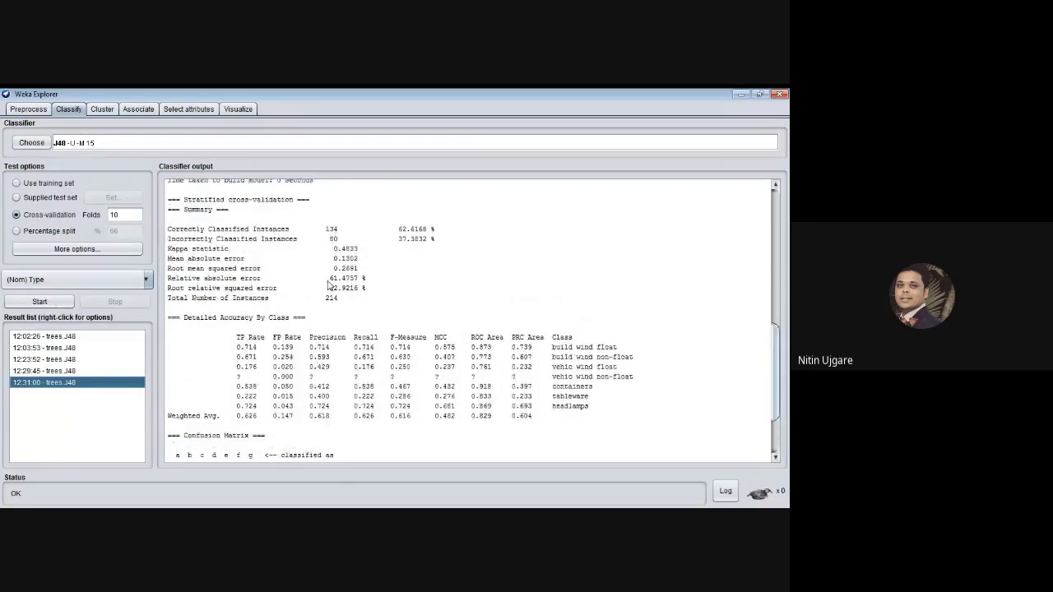
scroll(329, 285, up, 1)
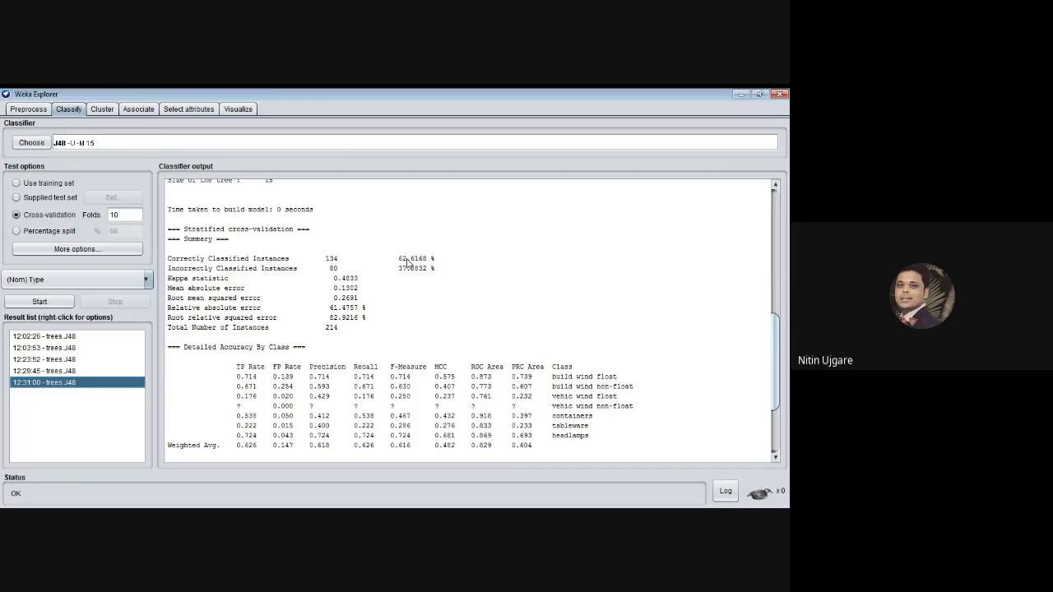
double_click(406, 259)
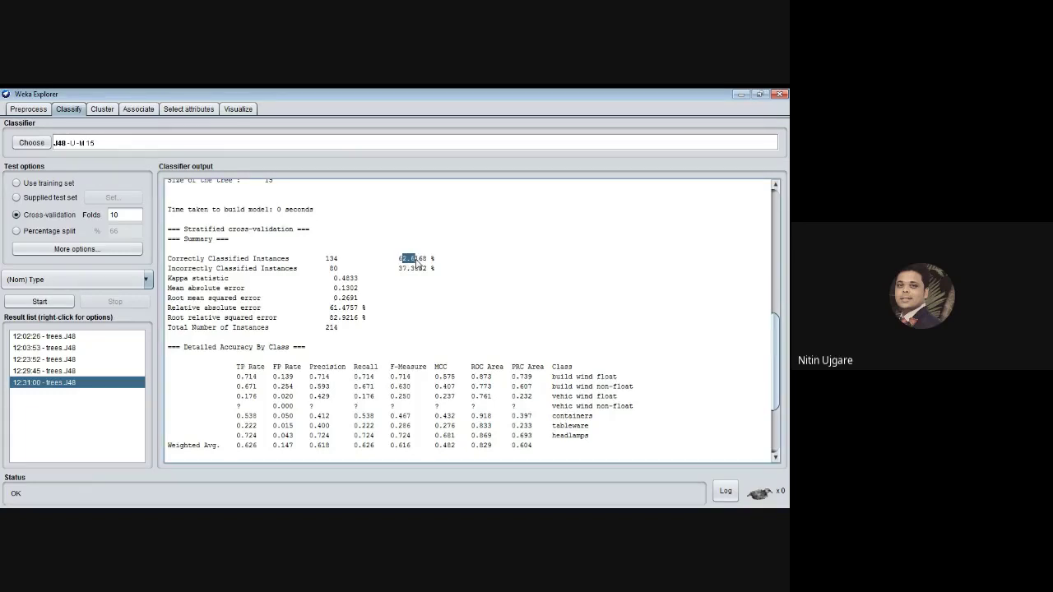
click(426, 263)
double_click(398, 259)
Choose the unsupervised instance filter RemoveWithValues as the preprocessing filter.
click(25, 115)
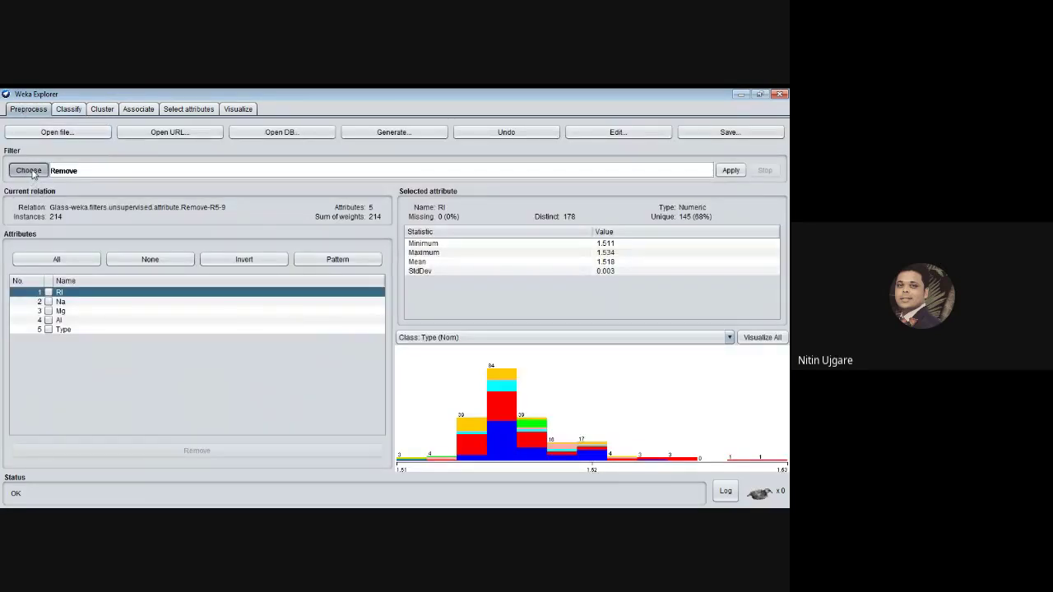
click(31, 171)
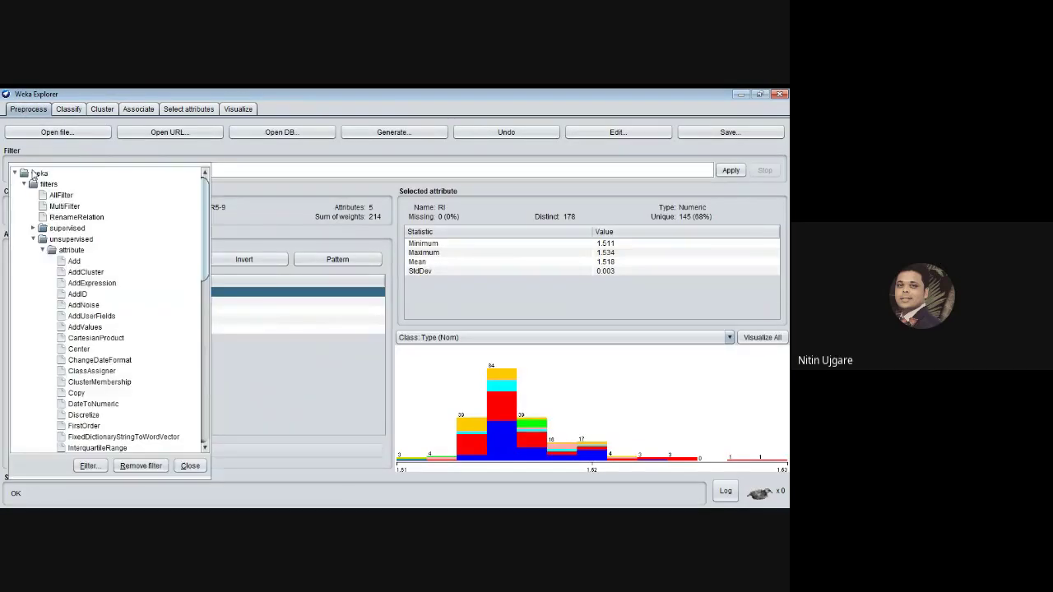
double_click(46, 251)
click(43, 261)
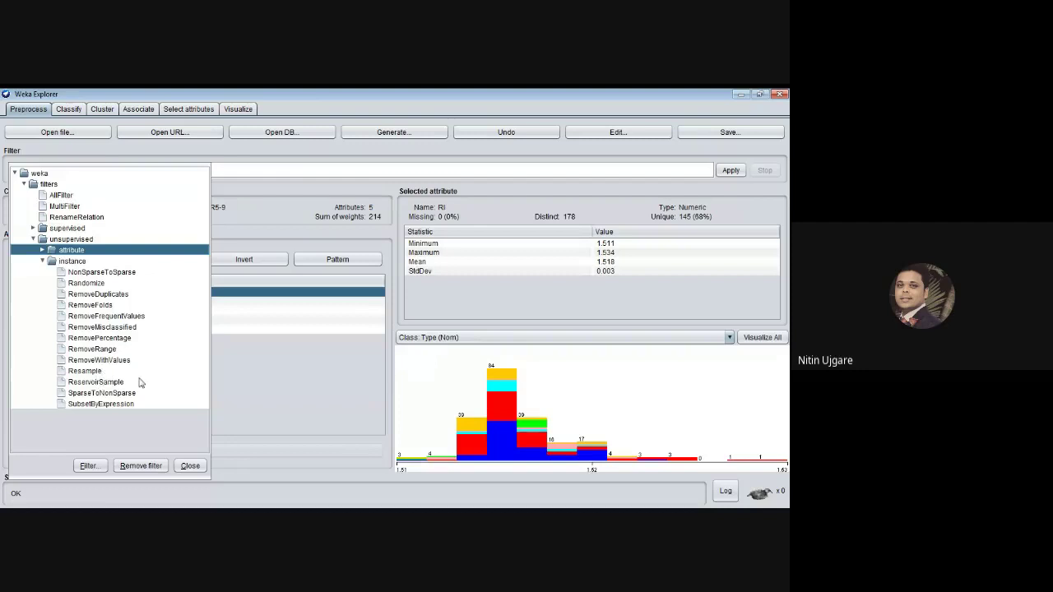
click(123, 362)
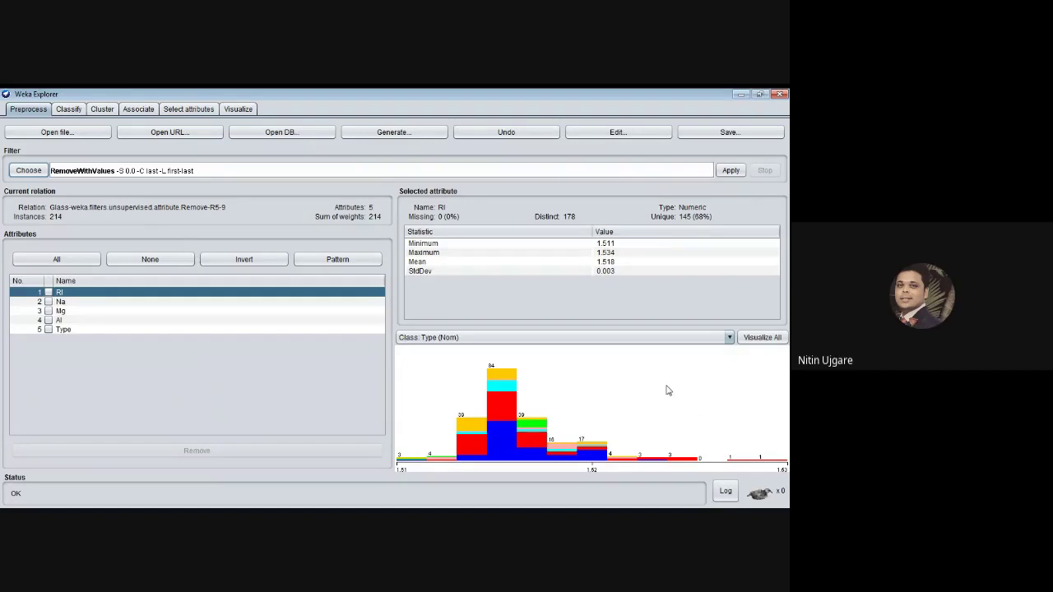
mouse_move(667, 390)
Browse the list of available classifiers and collapse its trees category.
click(66, 112)
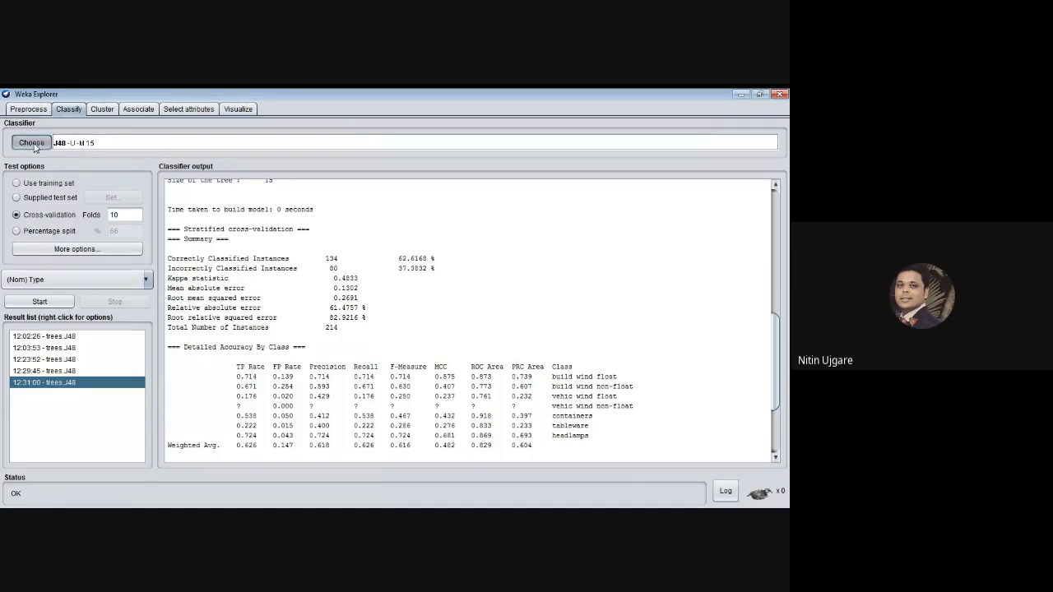
click(33, 144)
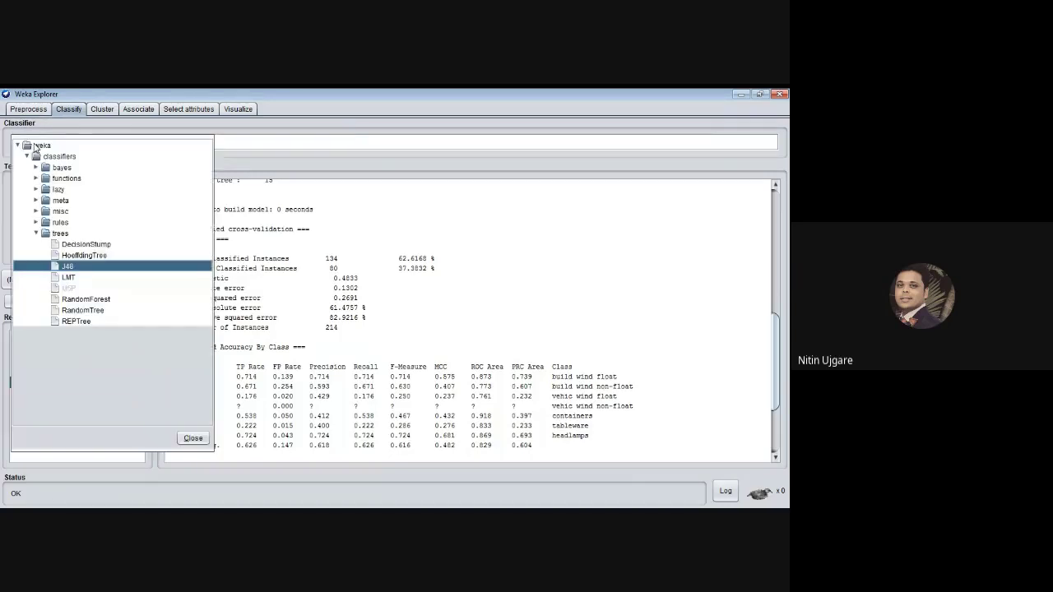
click(35, 235)
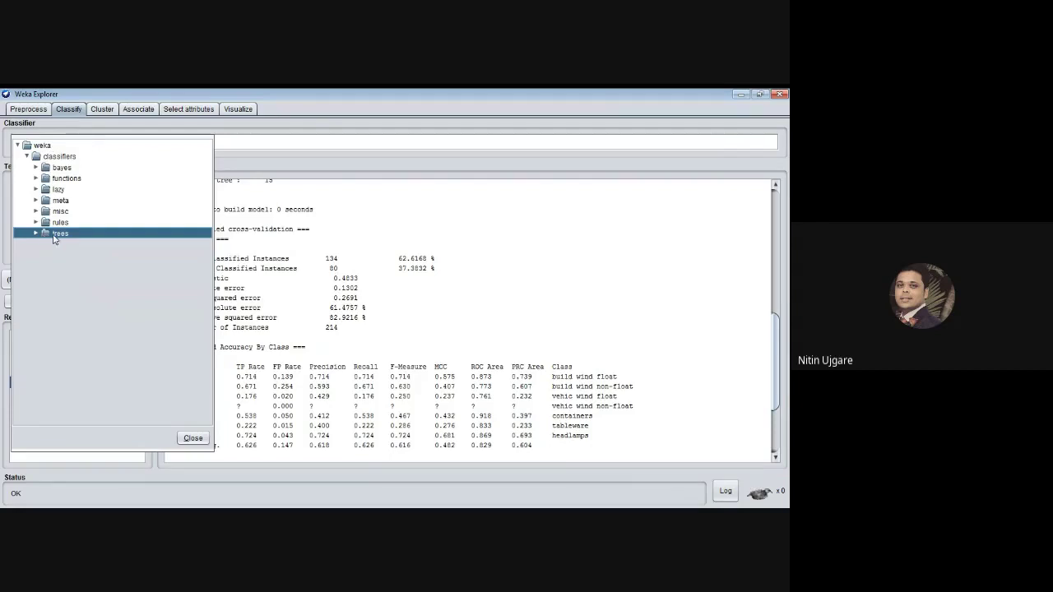
click(101, 113)
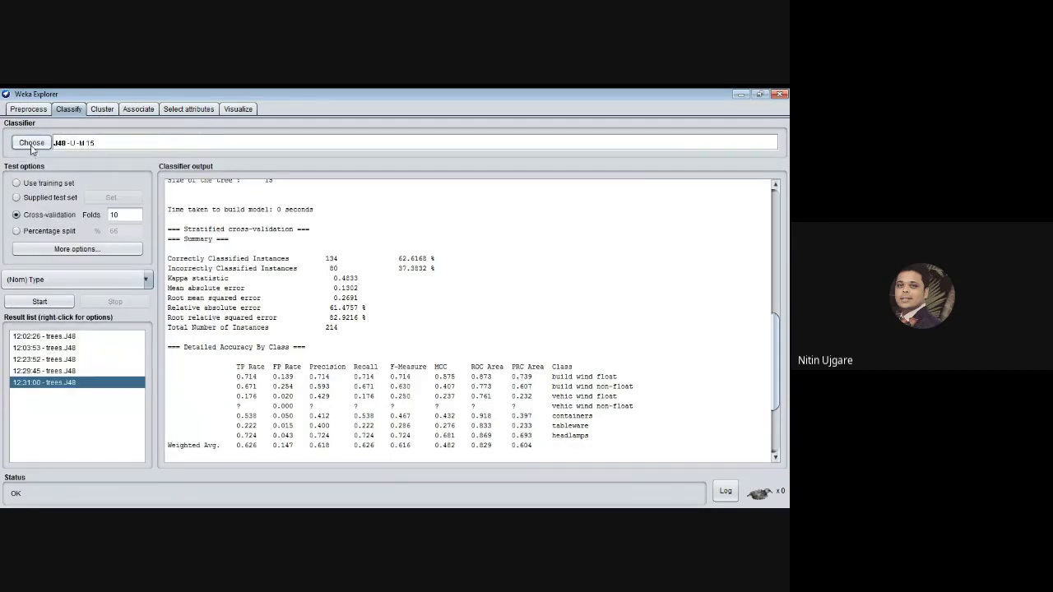
Browse the available clustering algorithms, including the description of SimpleKMeans.
click(107, 112)
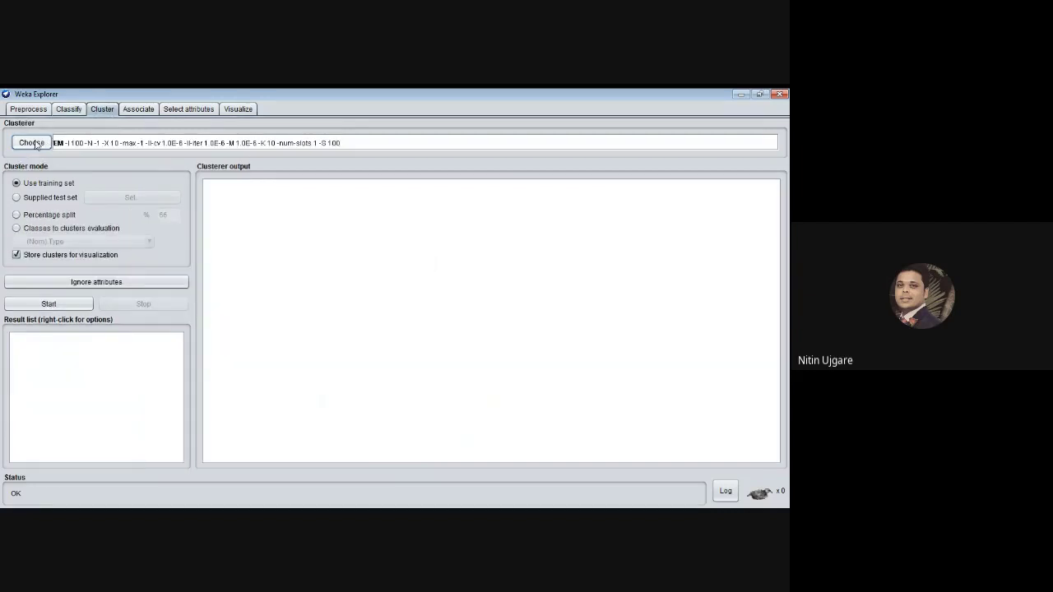
click(33, 143)
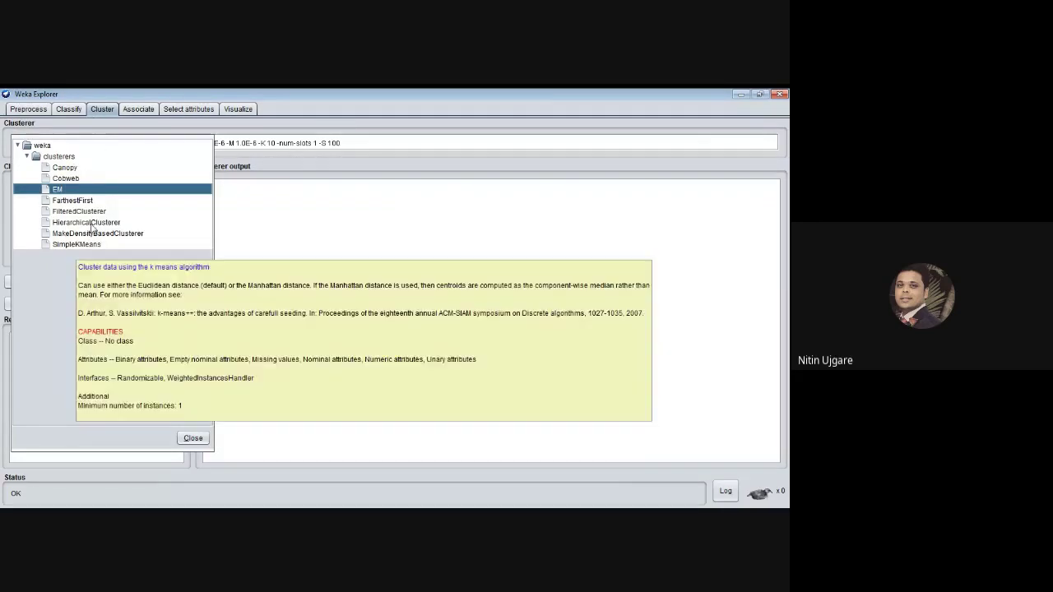
click(28, 157)
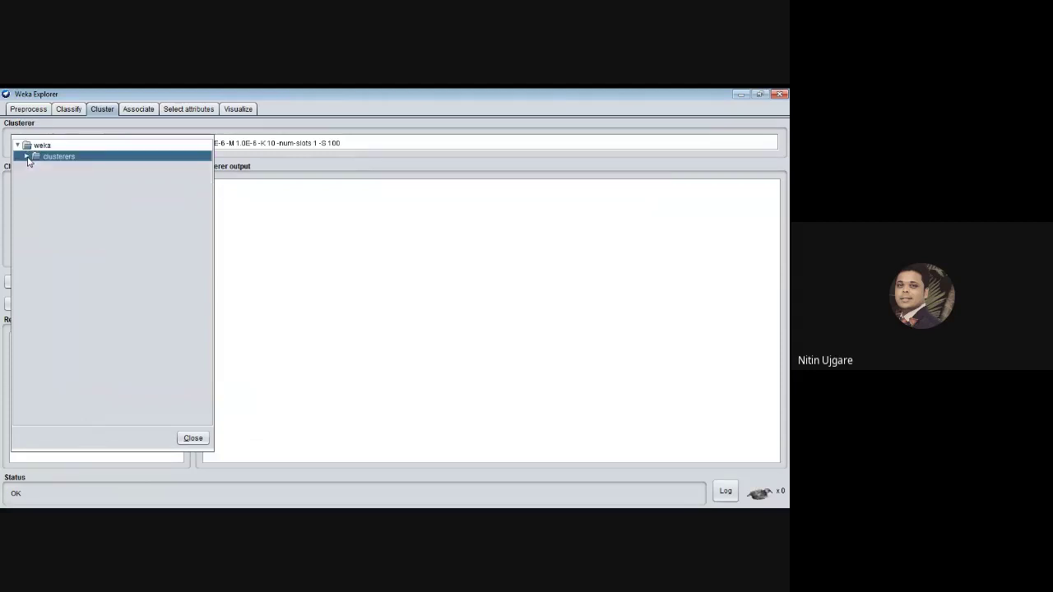
click(136, 116)
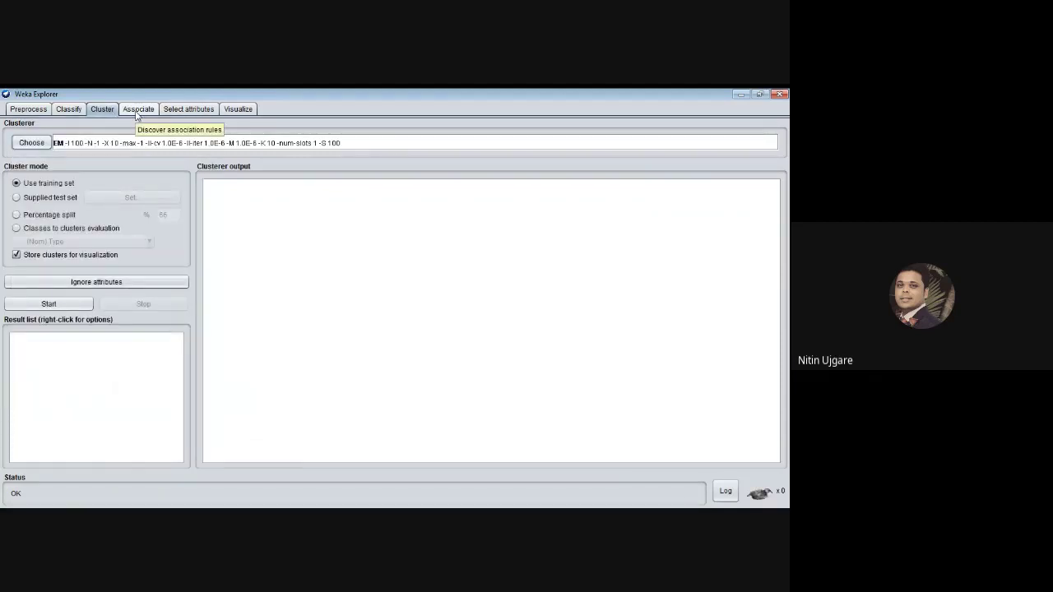
click(16, 146)
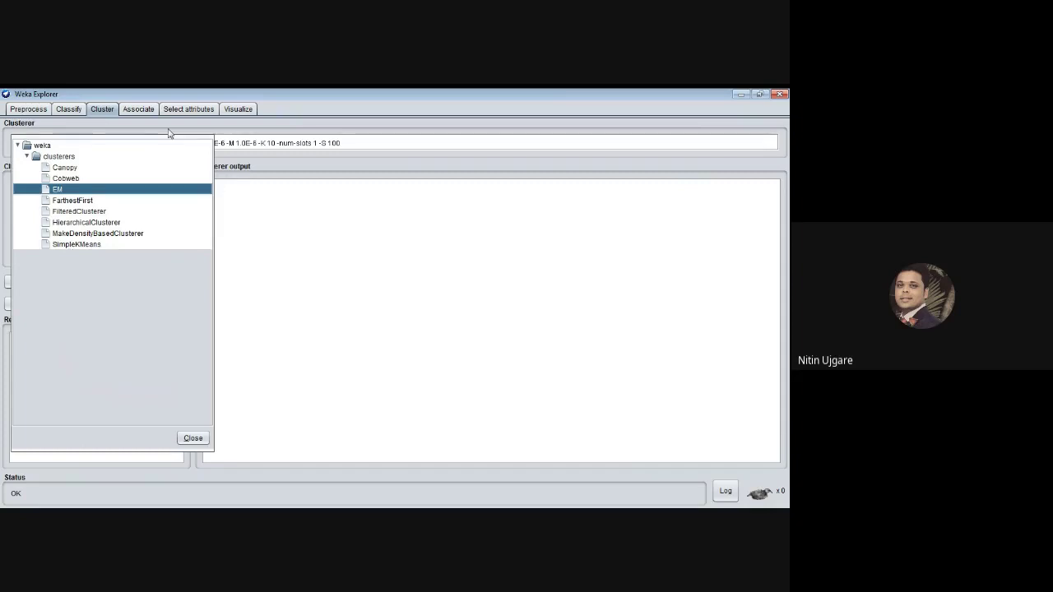
click(146, 113)
Browse the available association rule algorithms.
click(138, 109)
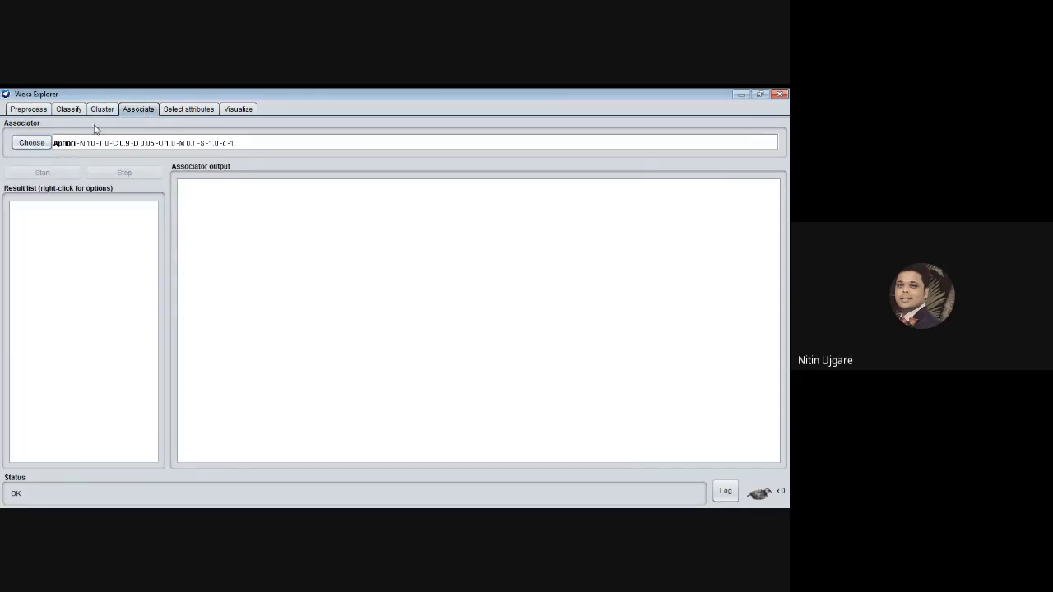
click(24, 145)
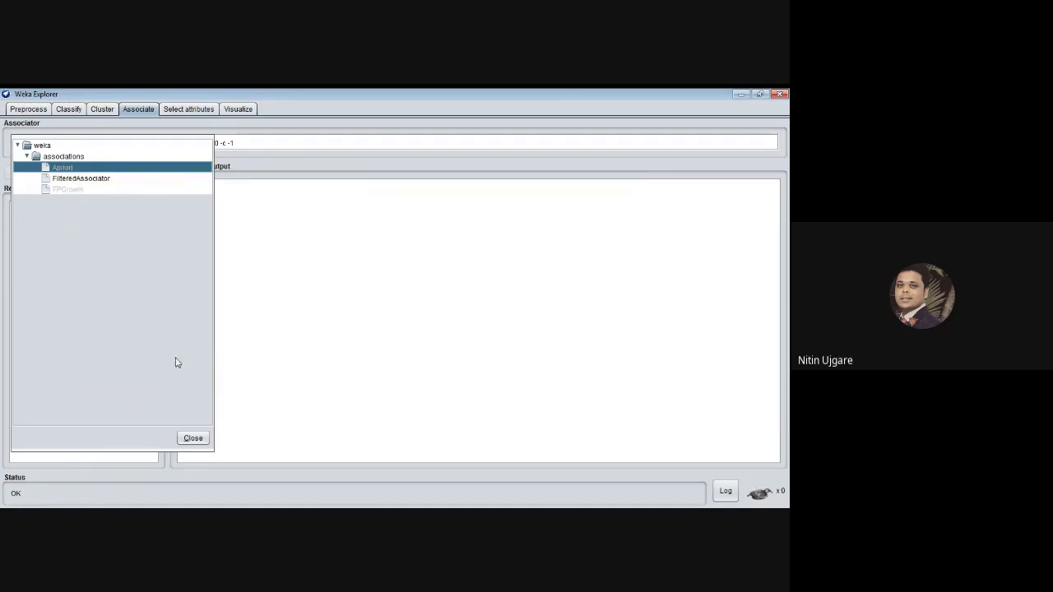
click(190, 112)
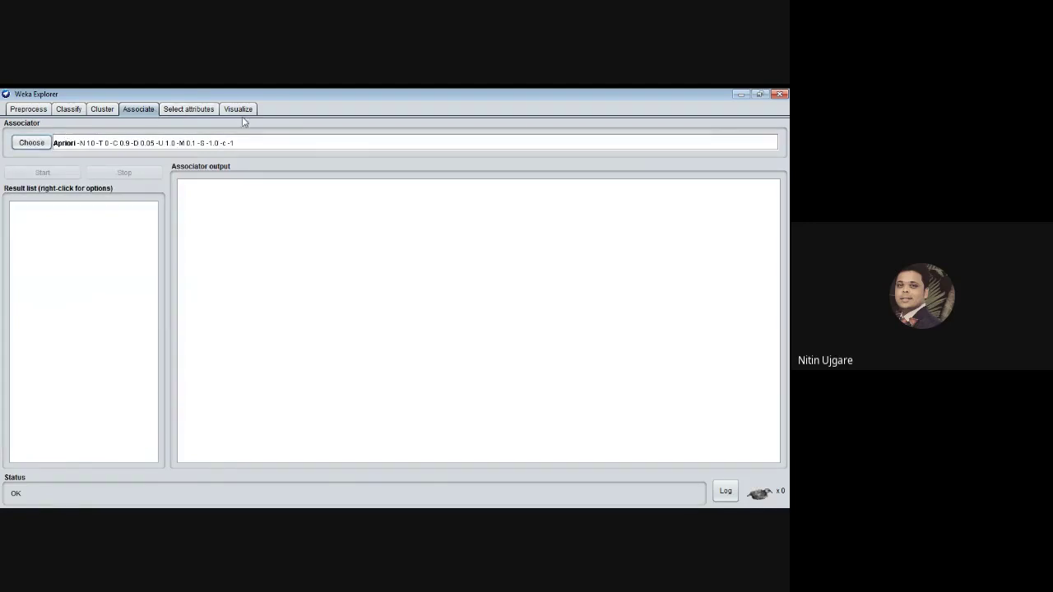
Try to set PrincipalComponents as the attribute evaluator, declining the switch to the Ranker search method.
click(199, 114)
click(31, 141)
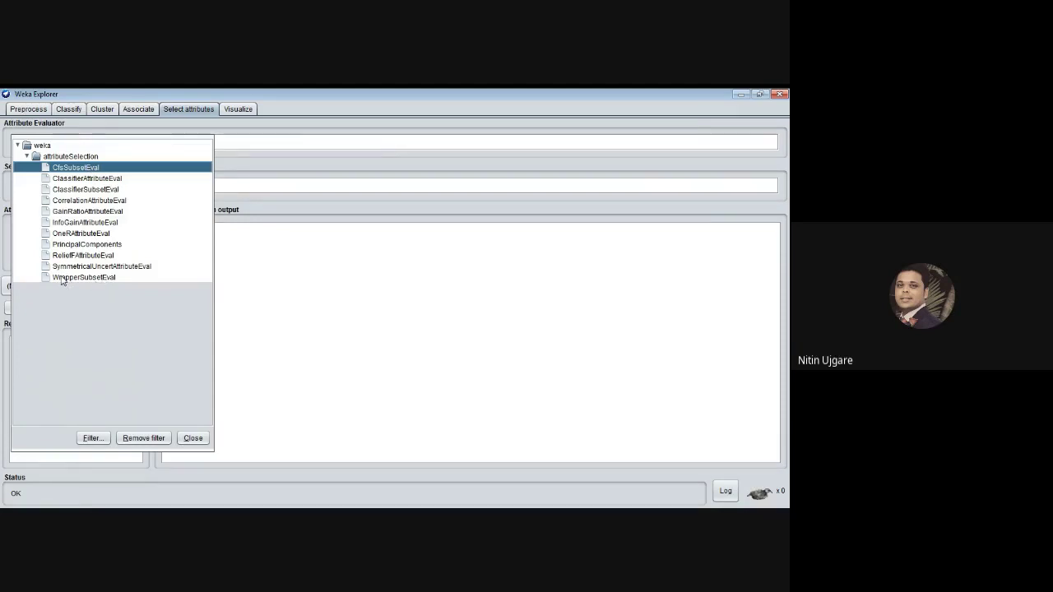
click(82, 246)
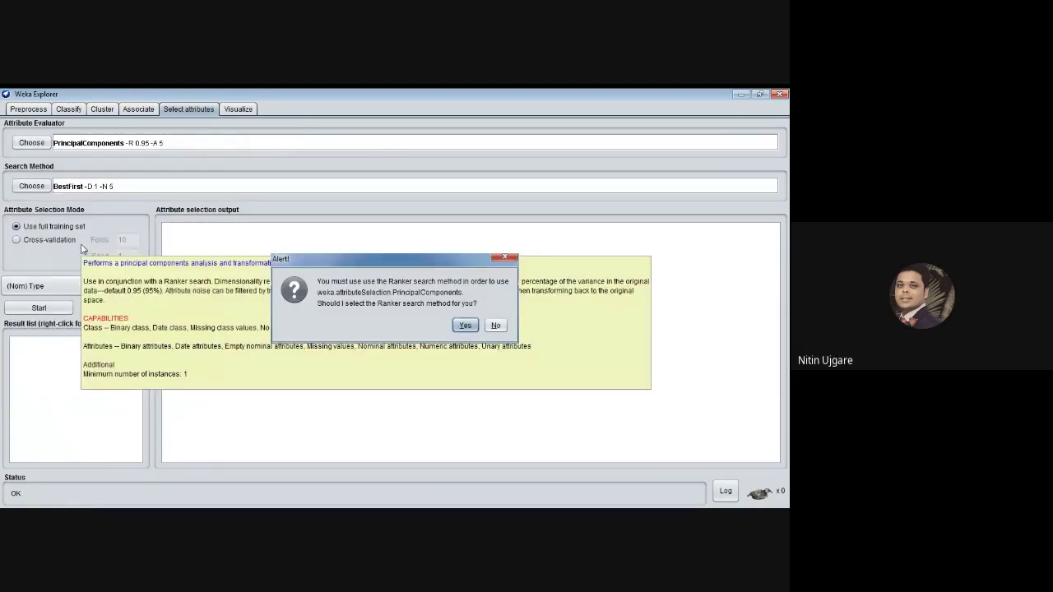
click(497, 326)
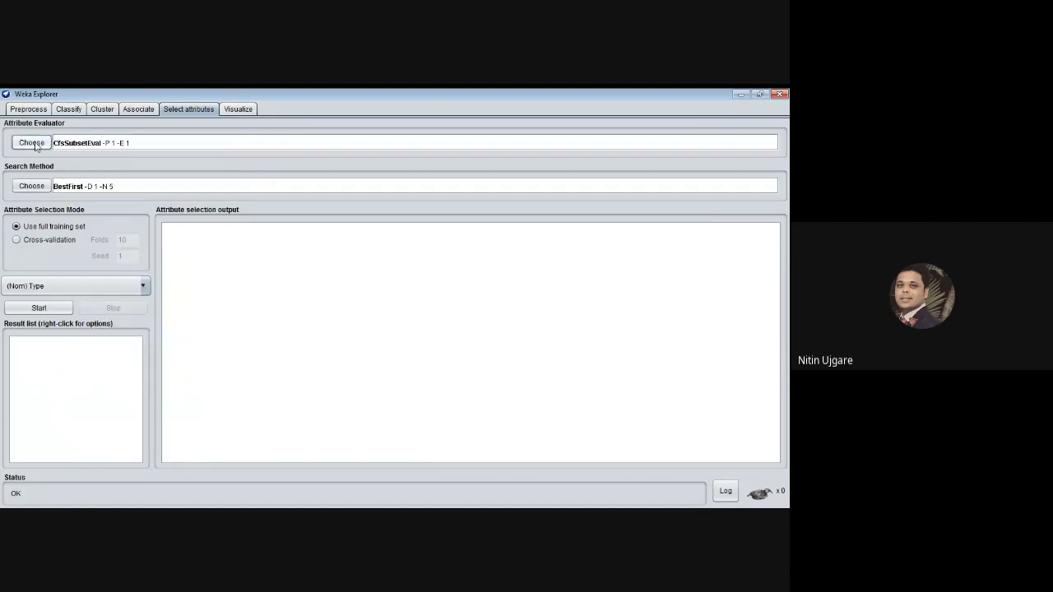
Review the available attribute evaluators and view the plot matrix of the Glass attributes.
click(32, 144)
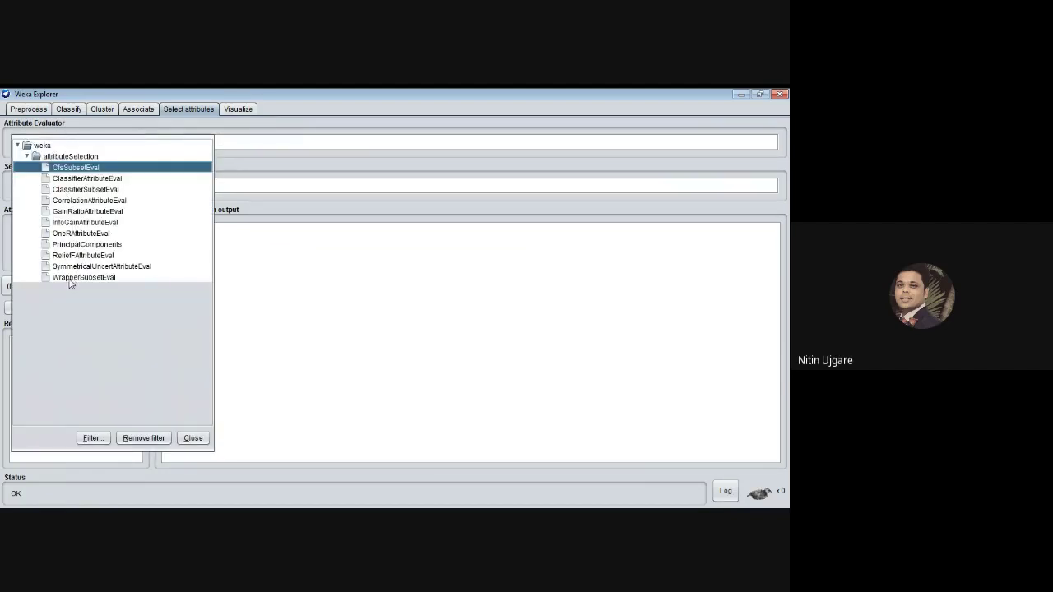
mouse_move(71, 283)
click(298, 110)
click(238, 109)
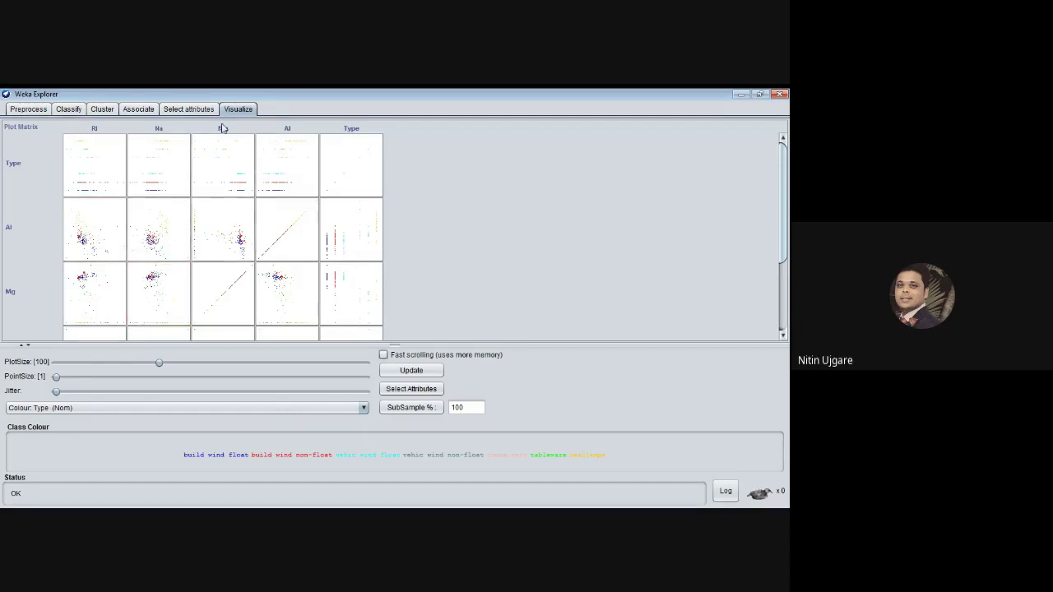
Visualize the classifier errors of the selected J48 result, inspect a misclassified instance's details, and close the instance information.
click(67, 112)
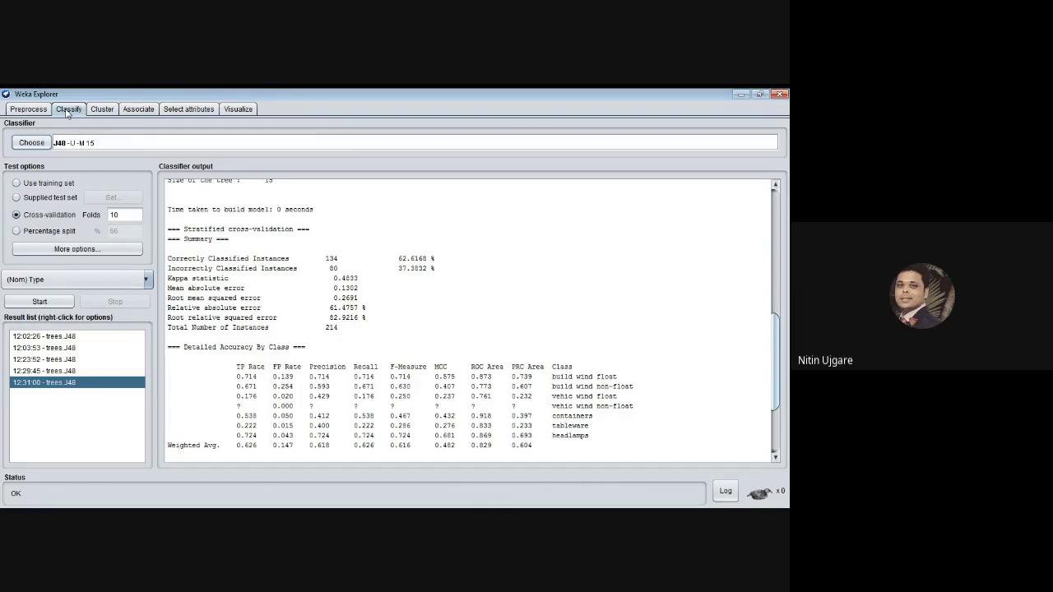
right_click(65, 385)
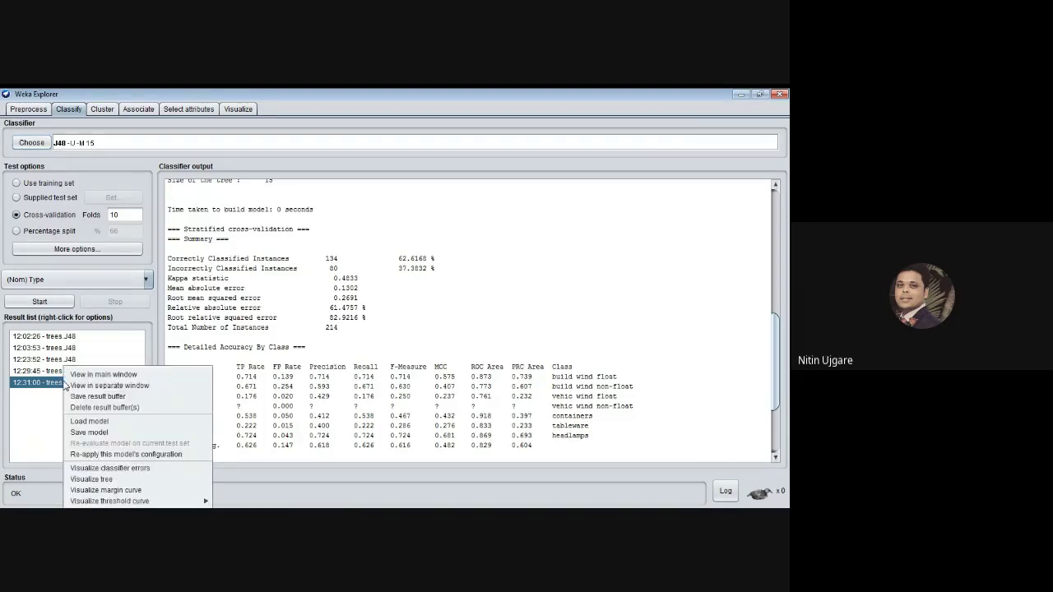
right_click(45, 362)
right_click(44, 360)
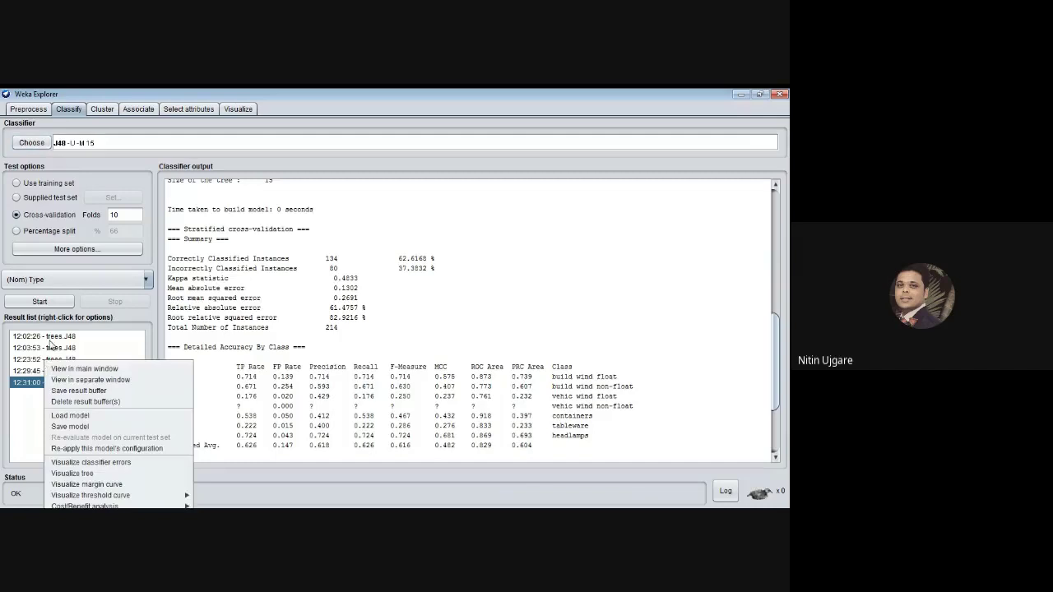
right_click(49, 344)
right_click(55, 337)
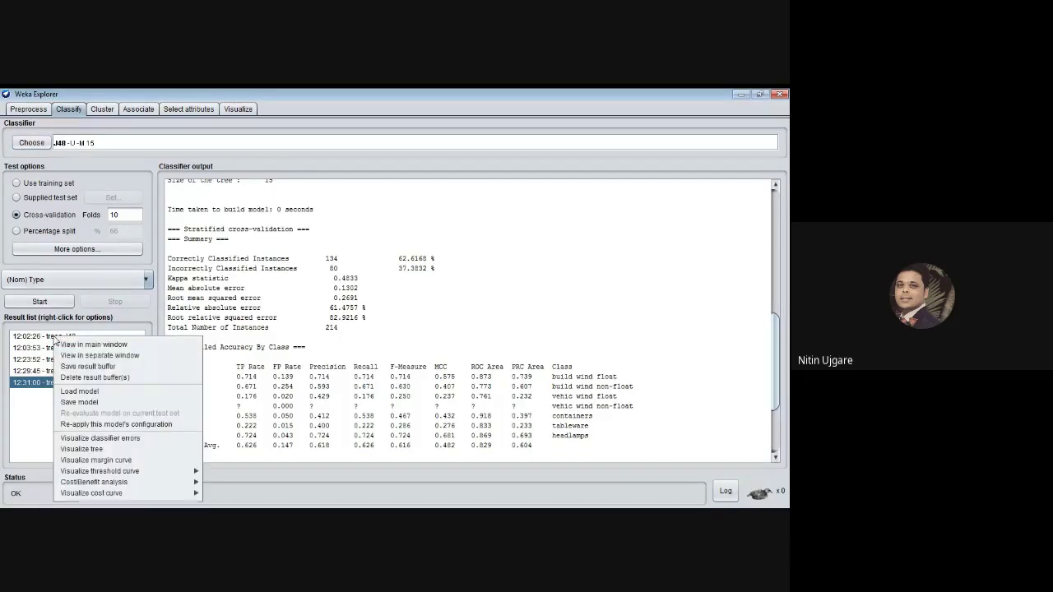
click(86, 441)
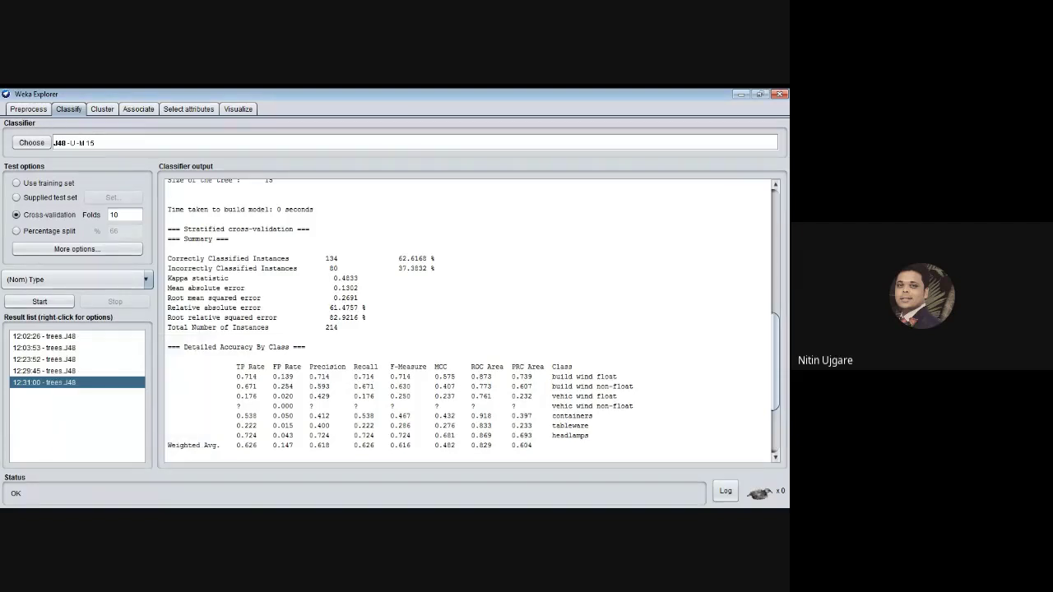
right_click(58, 339)
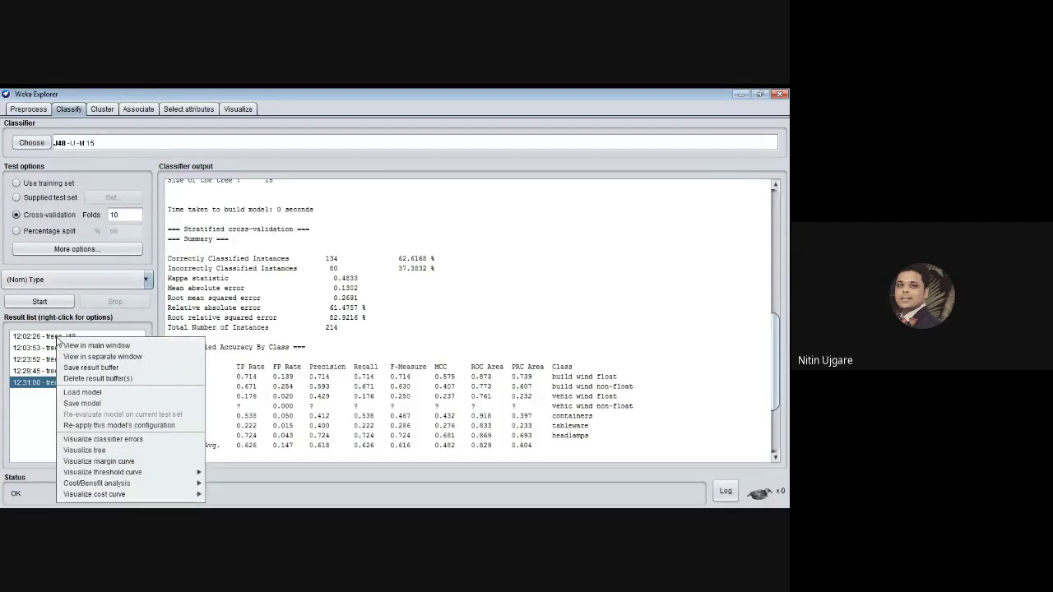
click(99, 440)
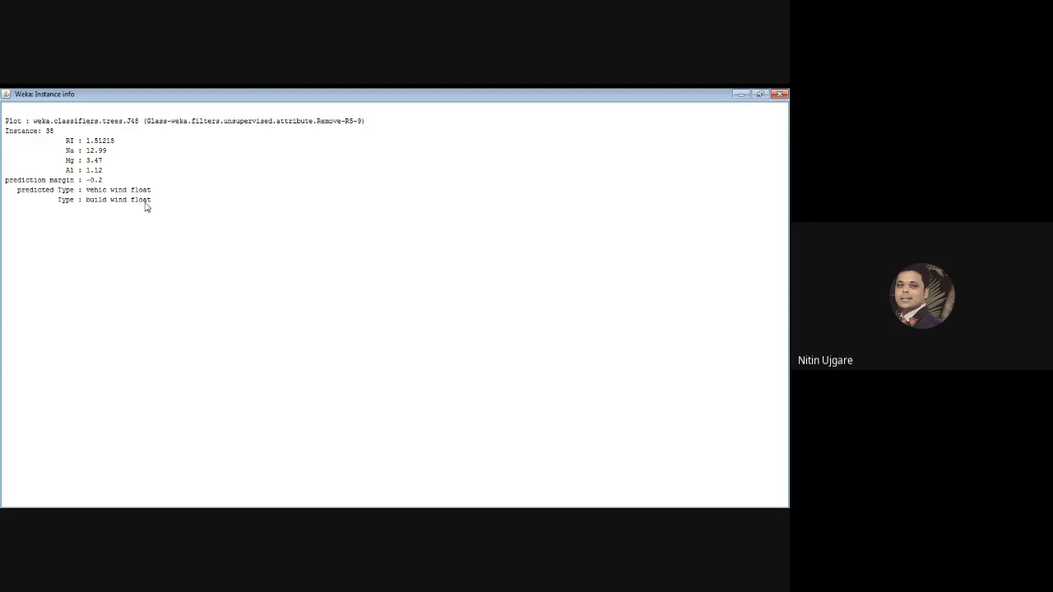
click(782, 95)
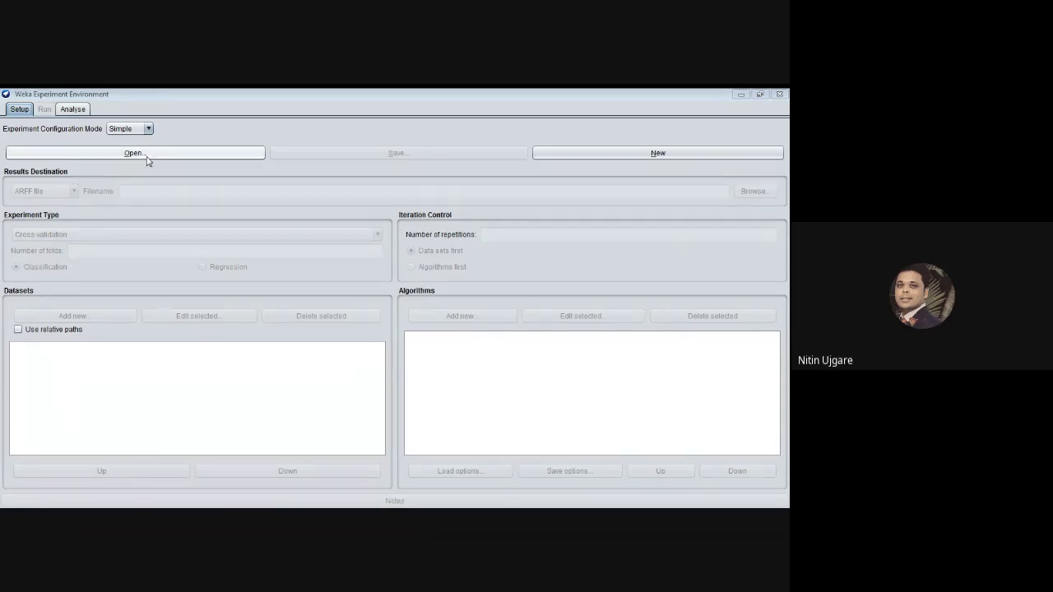
Create a new experiment in the Weka Experiment Environment and add iris.arff from the data folder as its dataset.
click(634, 156)
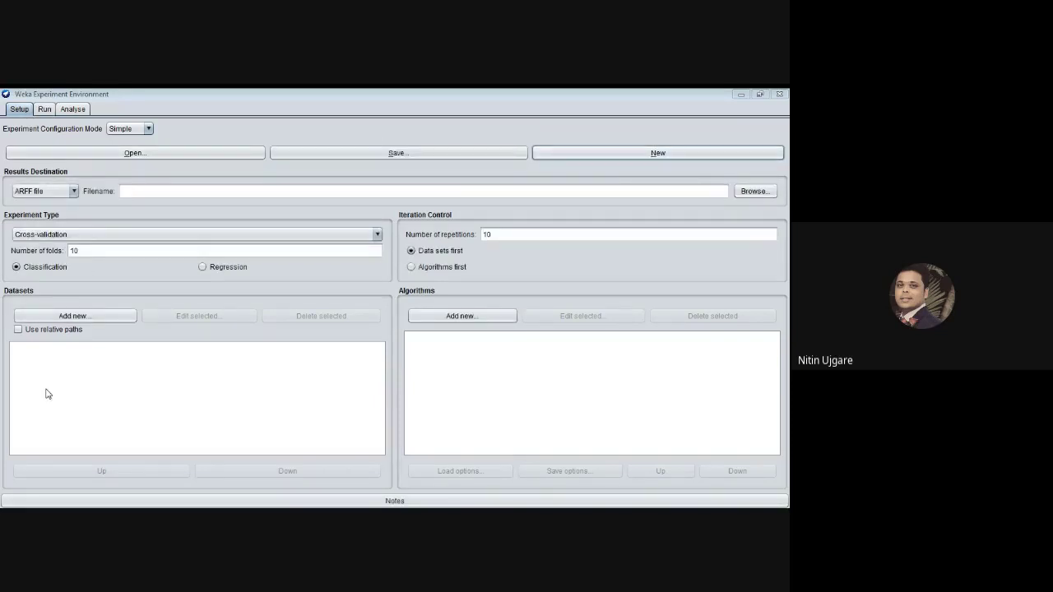
click(58, 319)
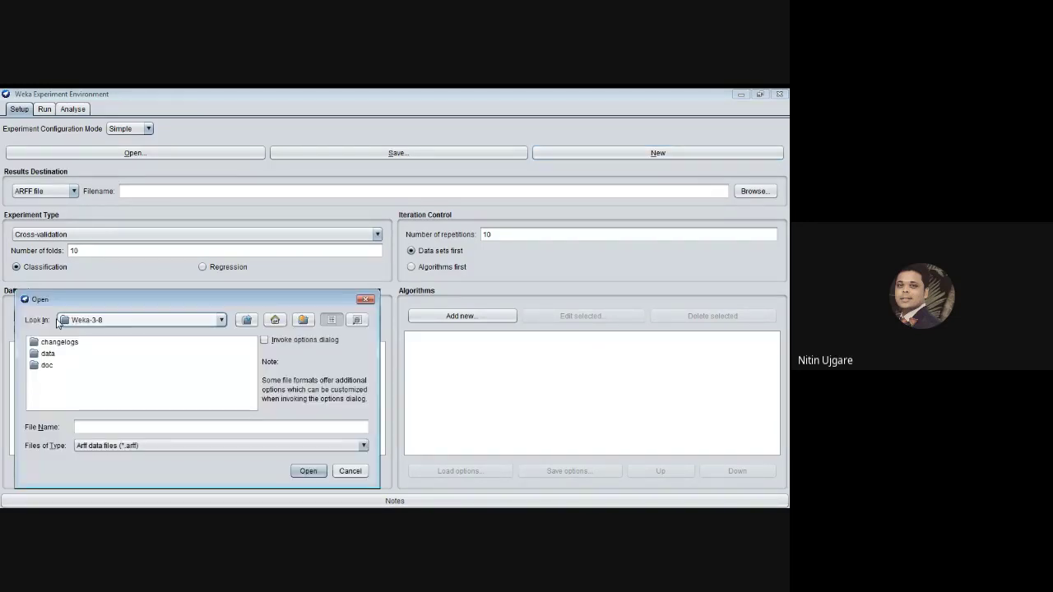
click(47, 353)
double_click(47, 353)
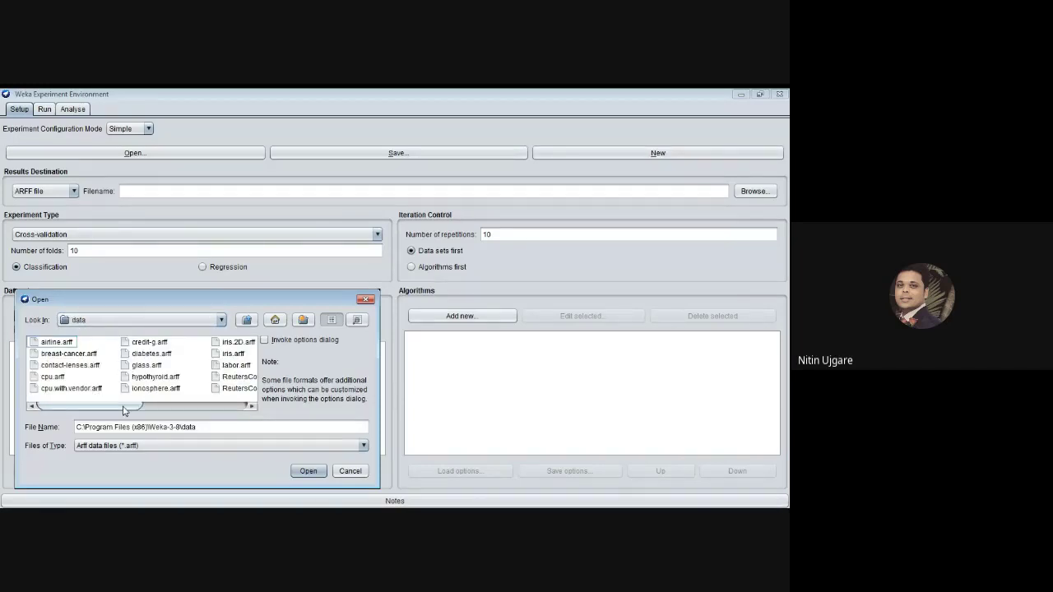
drag(100, 410, 130, 412)
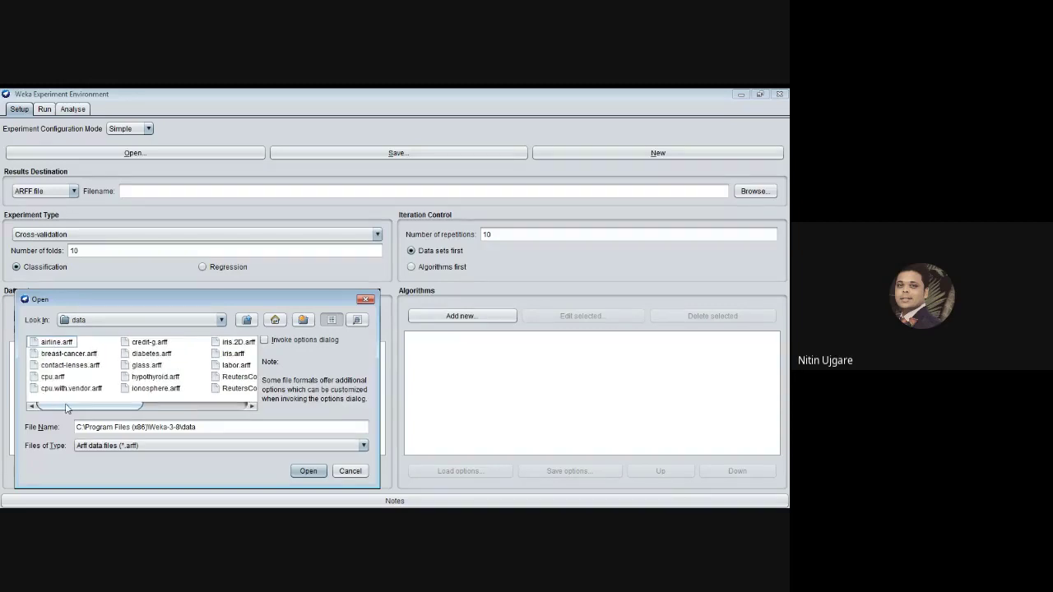
click(233, 354)
click(307, 471)
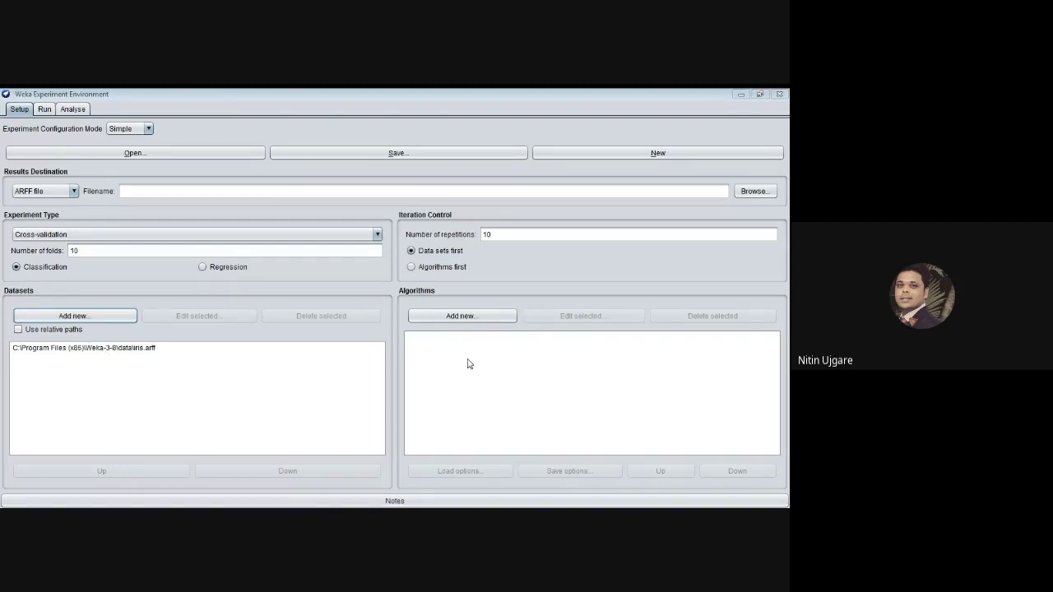
Add the lazy IBk classifier with KNN 1 to the experiment's algorithms.
click(472, 323)
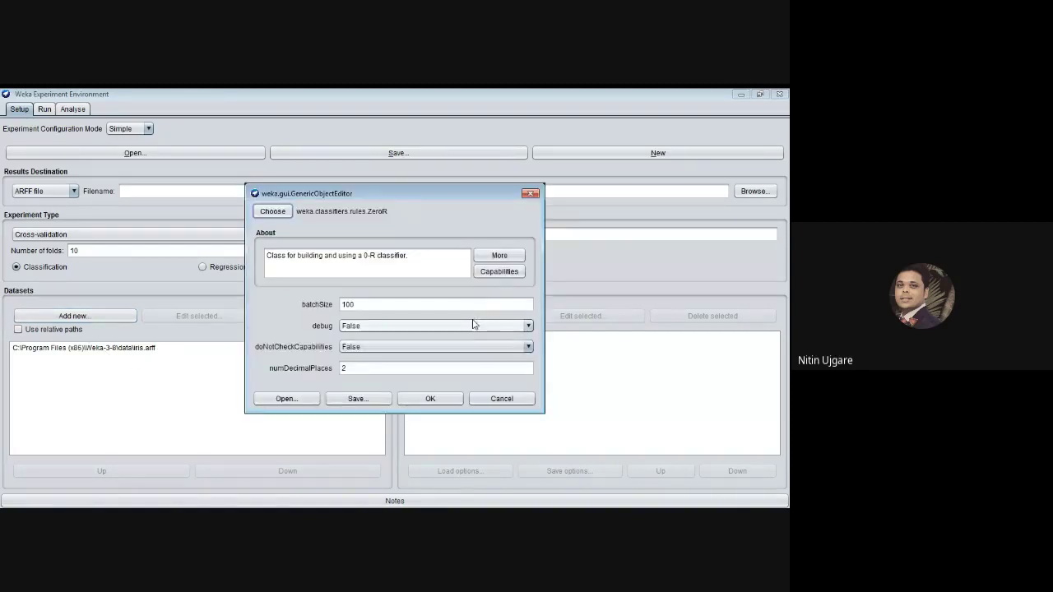
click(274, 212)
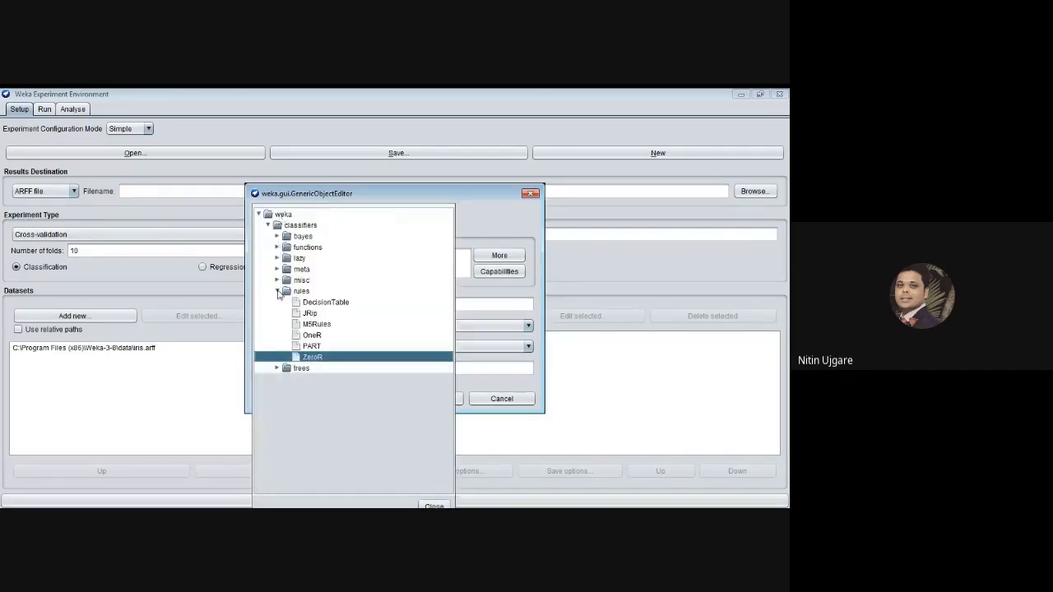
click(277, 292)
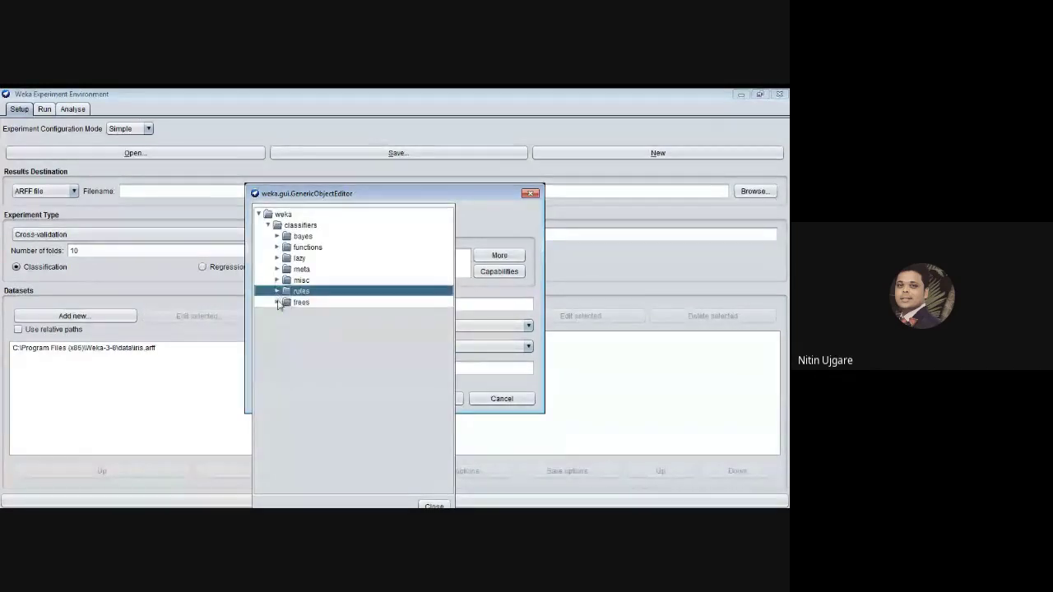
click(277, 259)
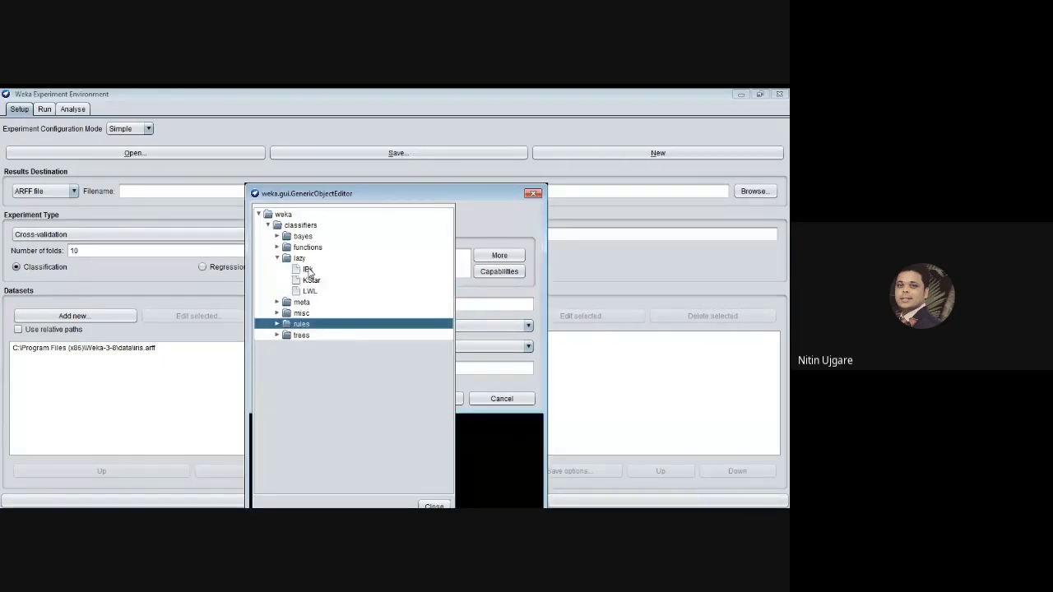
click(306, 270)
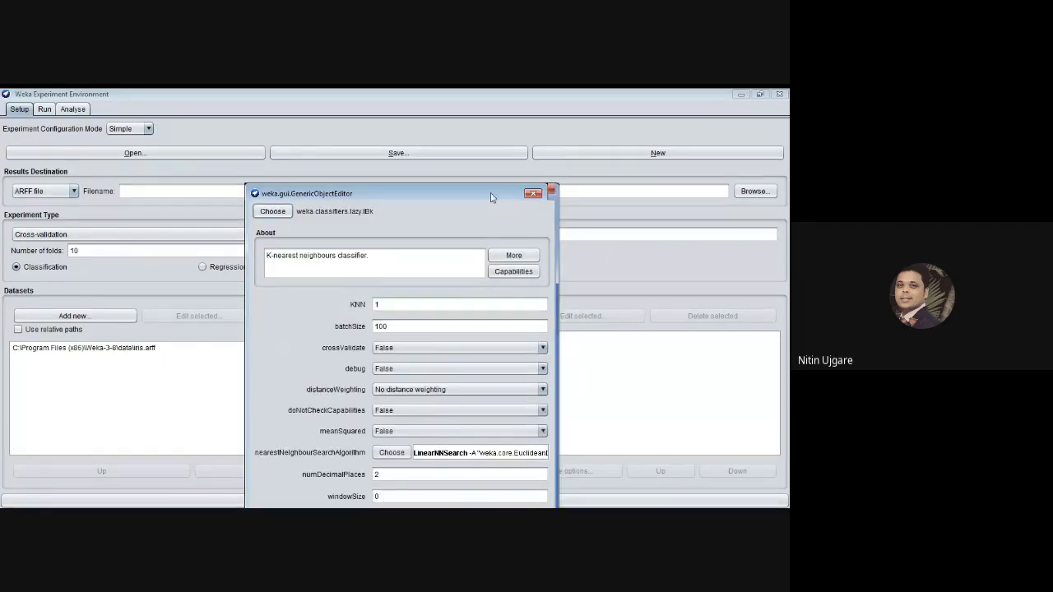
drag(491, 198, 516, 124)
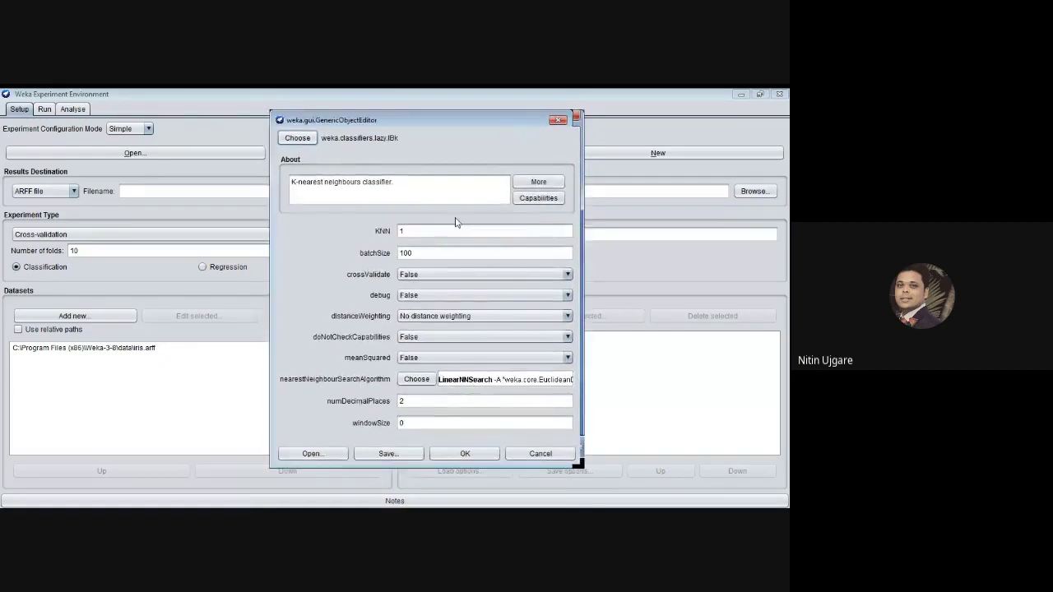
click(409, 232)
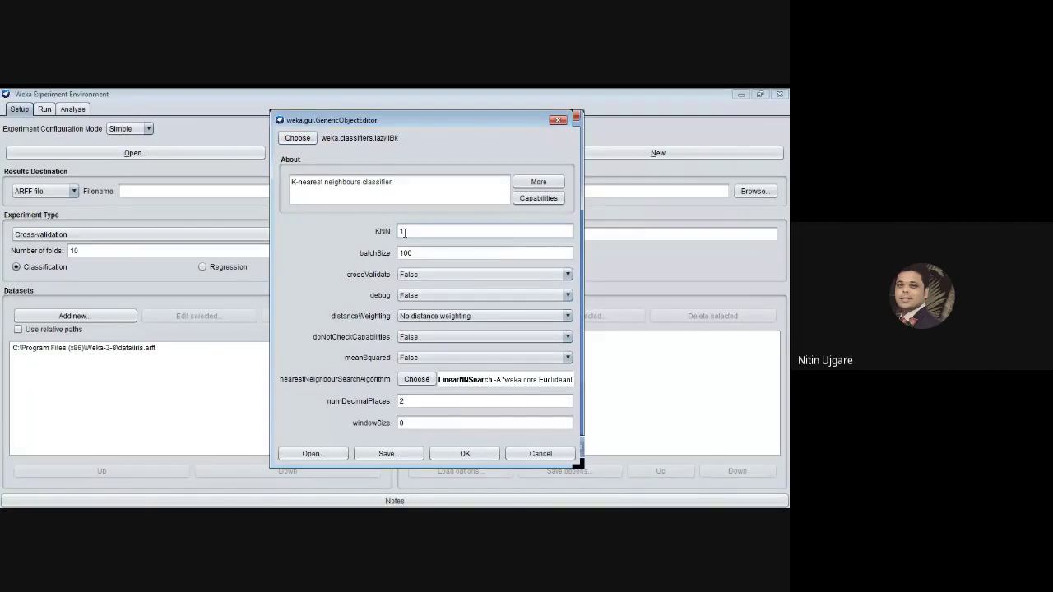
double_click(405, 232)
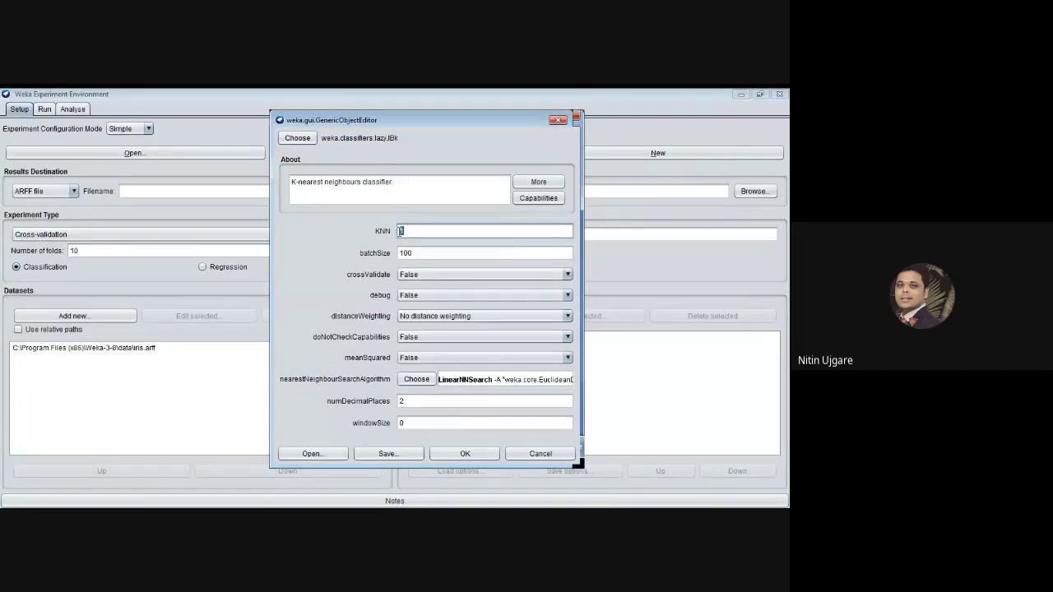
click(461, 454)
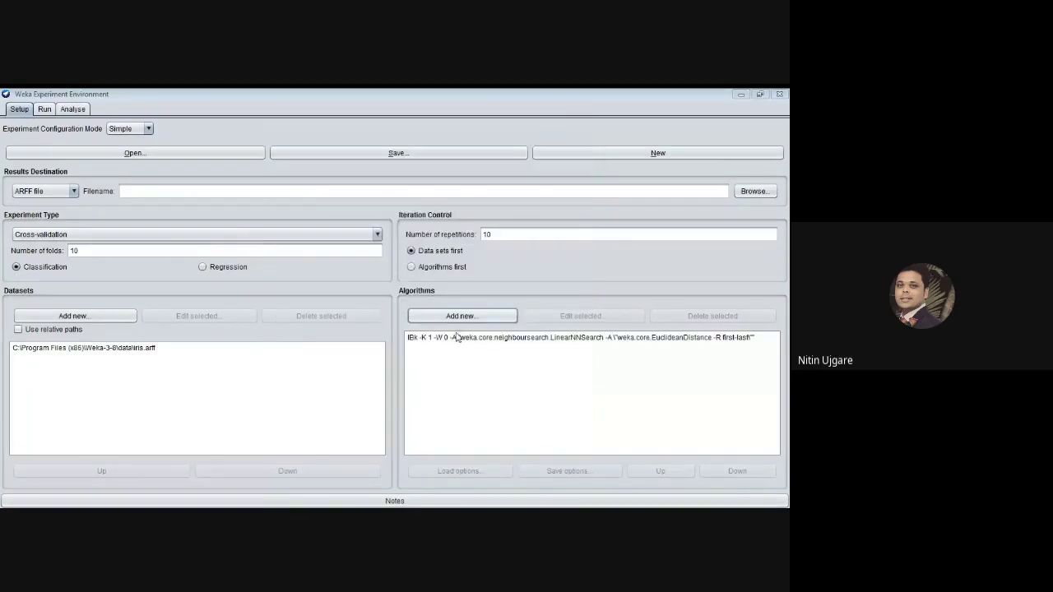
Add a second IBk classifier to the algorithms with KNN set to 3.
click(452, 316)
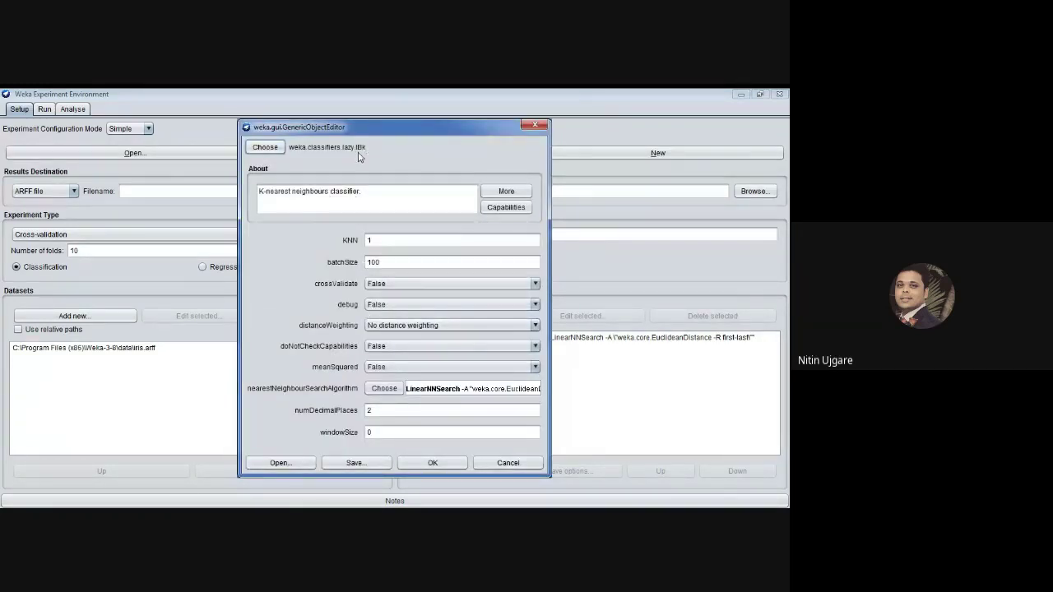
click(386, 240)
key(BackSpace)
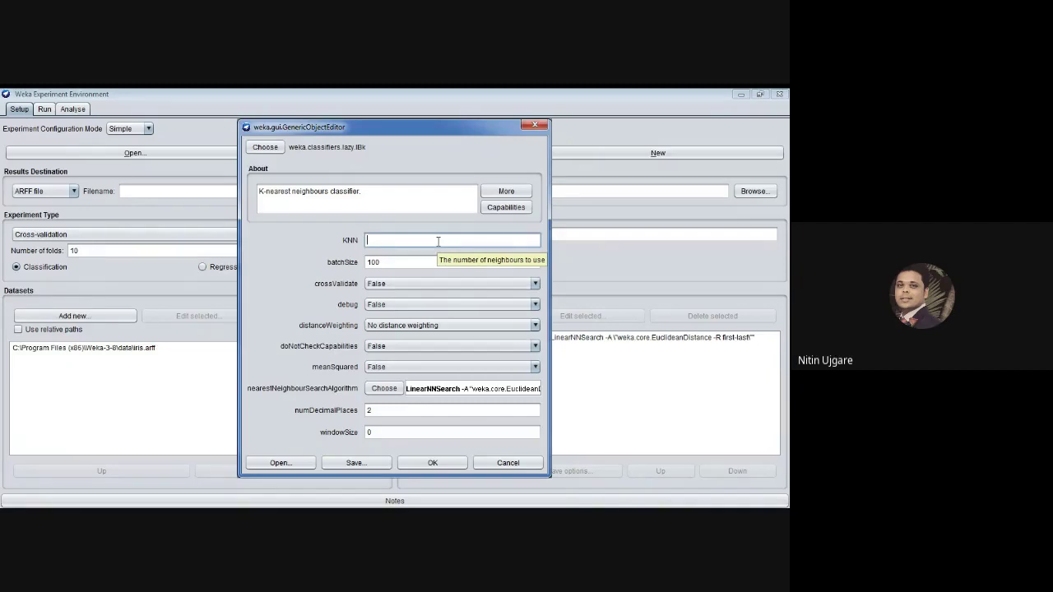
text(3)
click(419, 466)
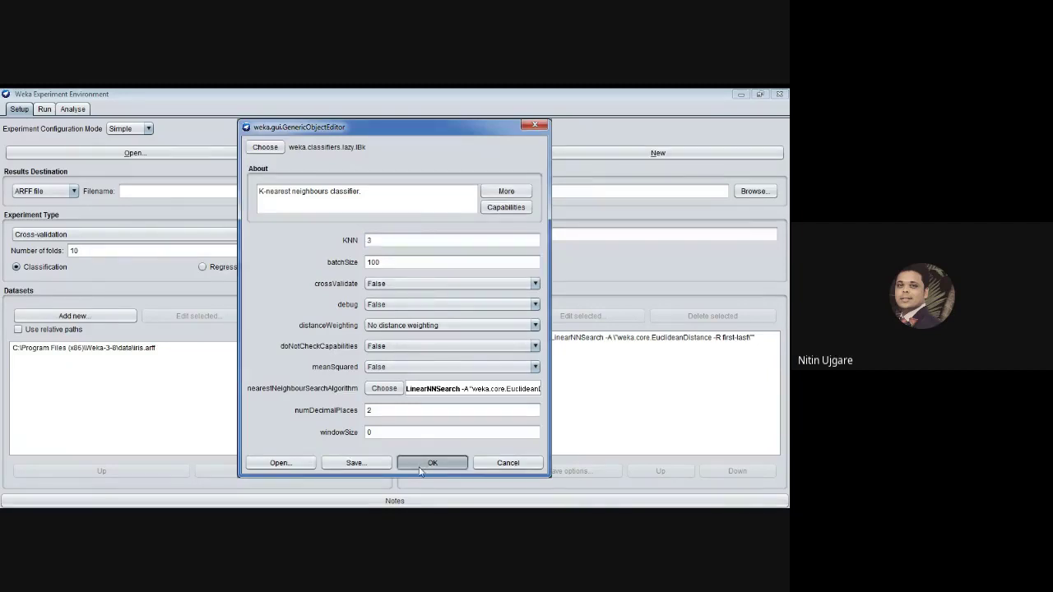
Add a third IBk classifier to the algorithms with KNN set to 5.
click(460, 319)
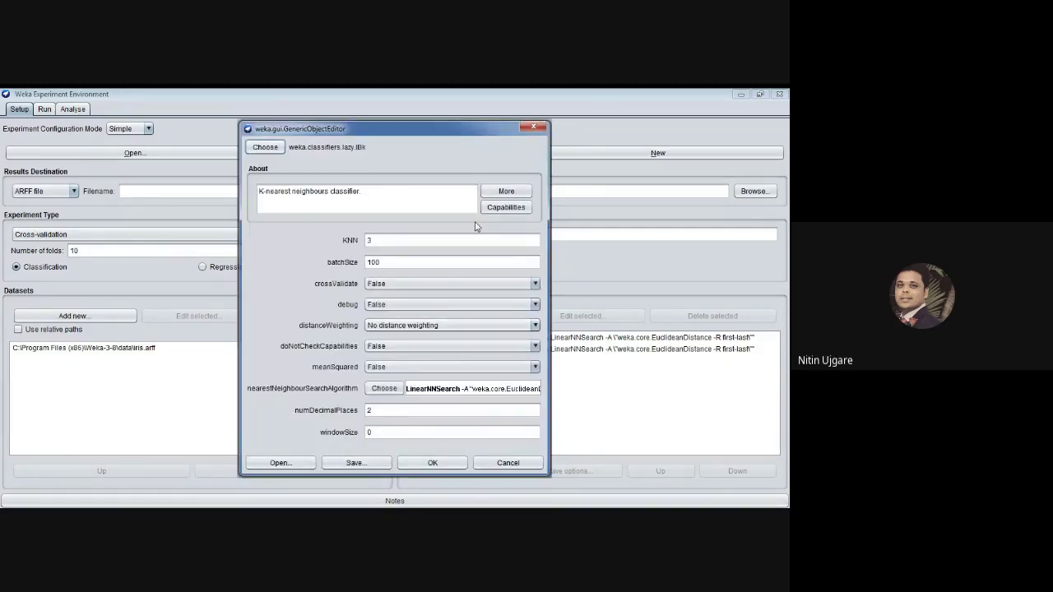
click(382, 241)
key(BackSpace)
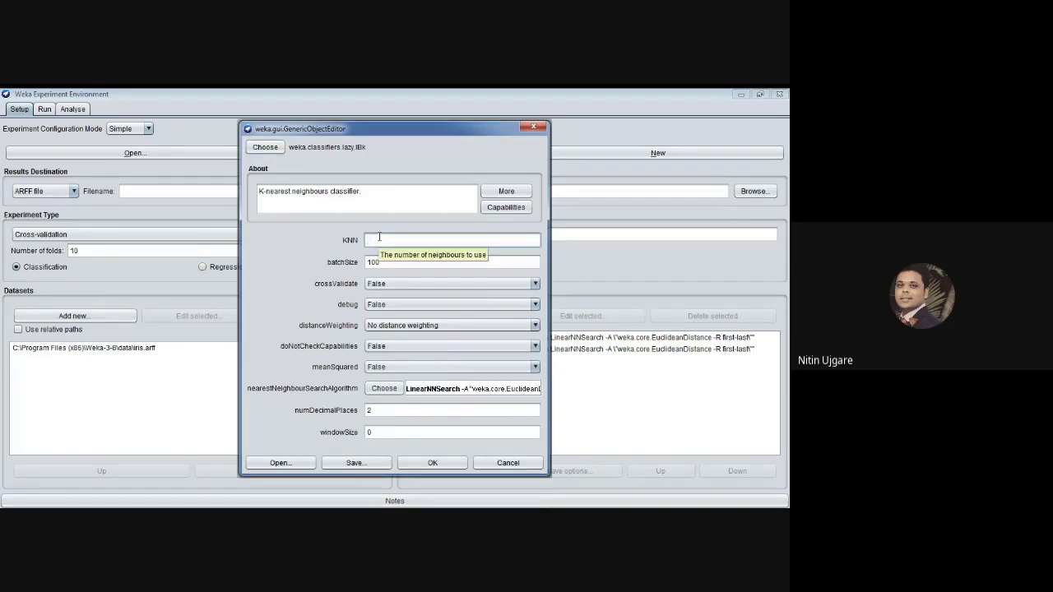
text(5)
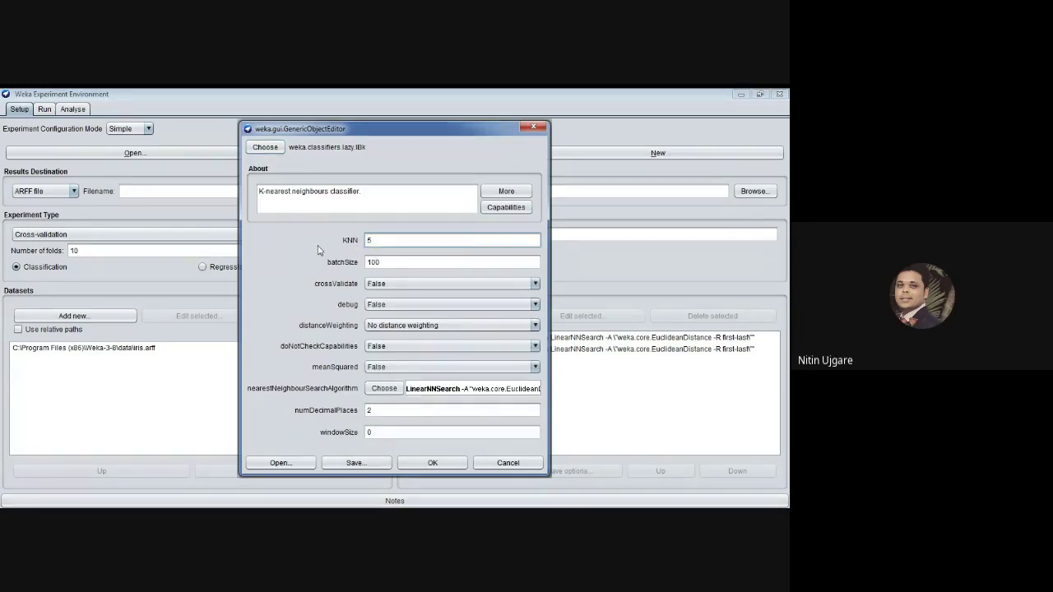
click(420, 465)
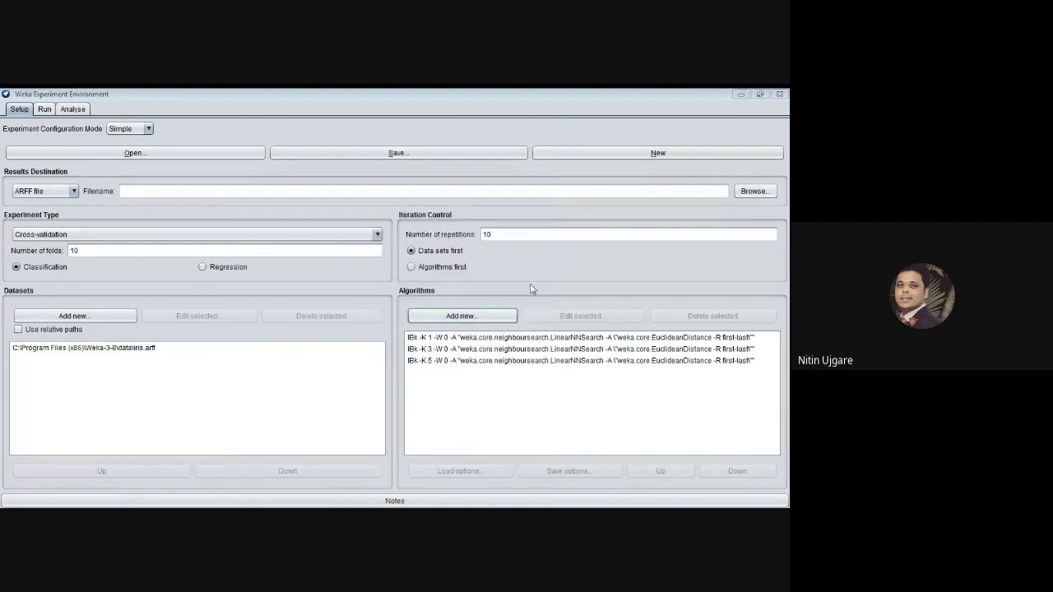
Start adding another algorithm and choose the J48 tree classifier for it.
click(481, 319)
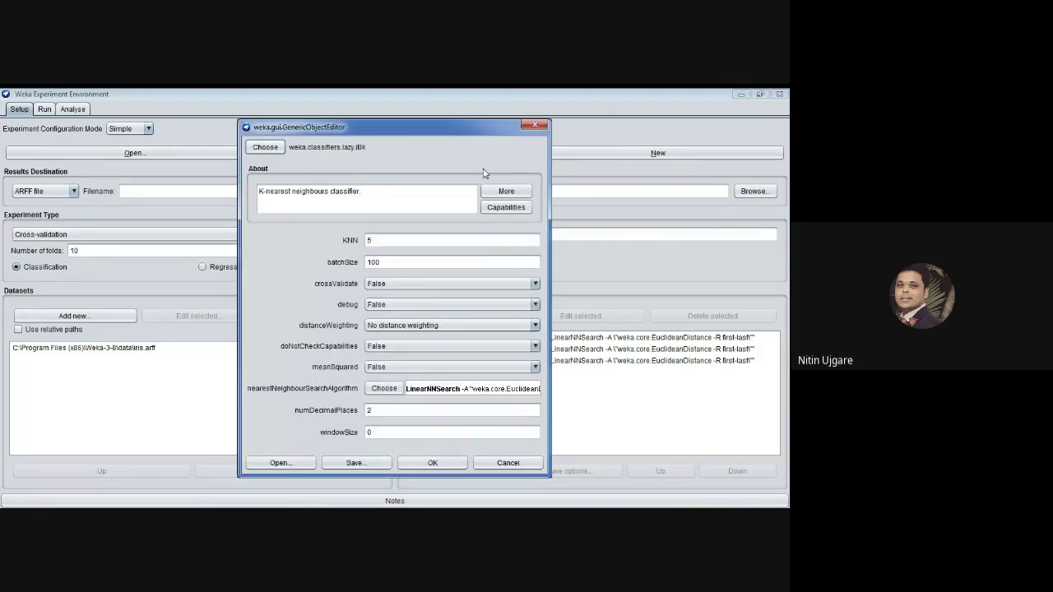
click(266, 149)
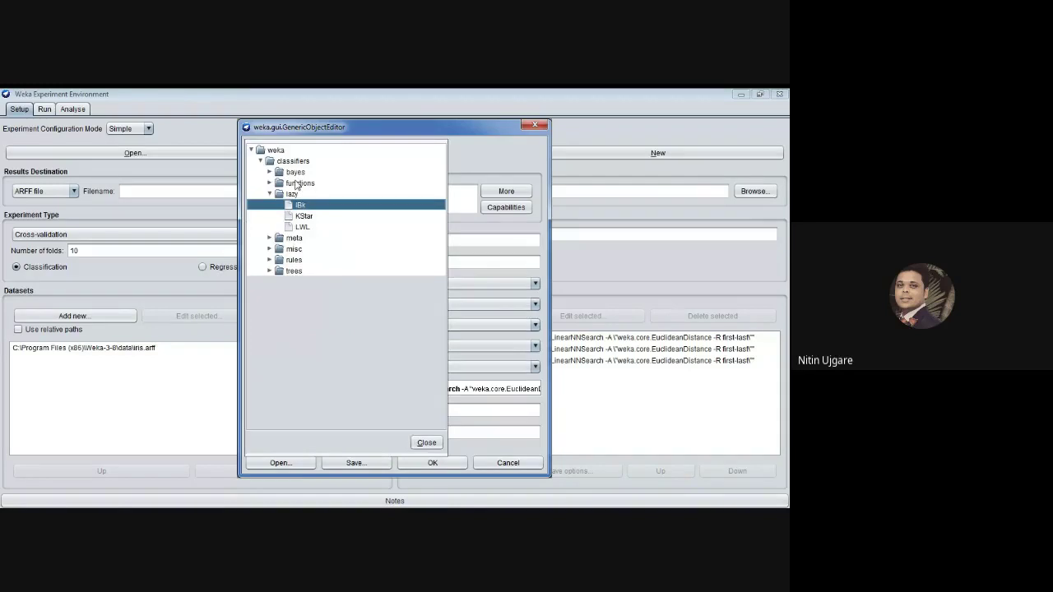
click(269, 194)
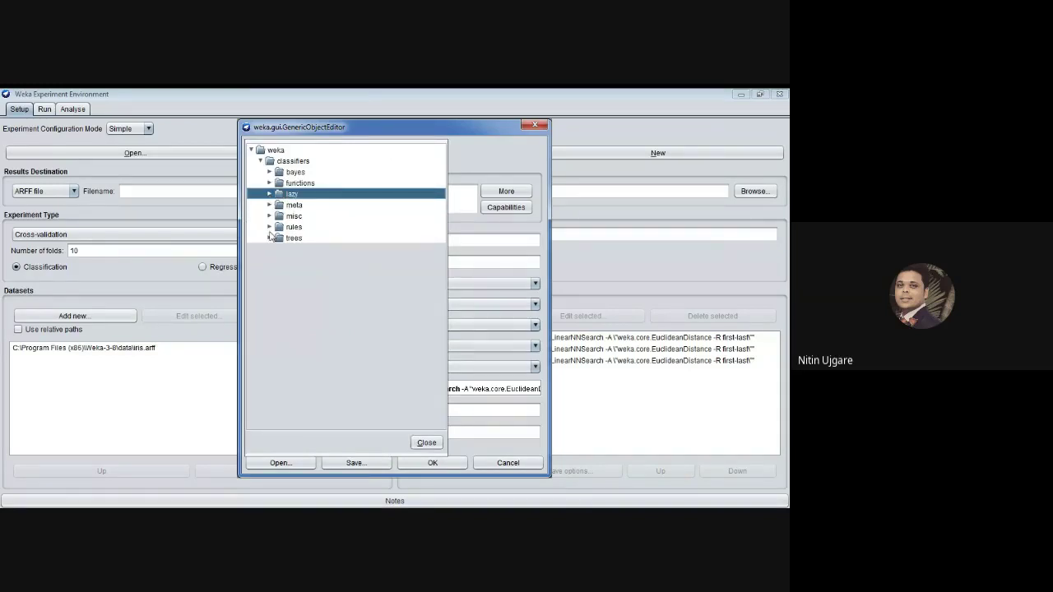
click(269, 238)
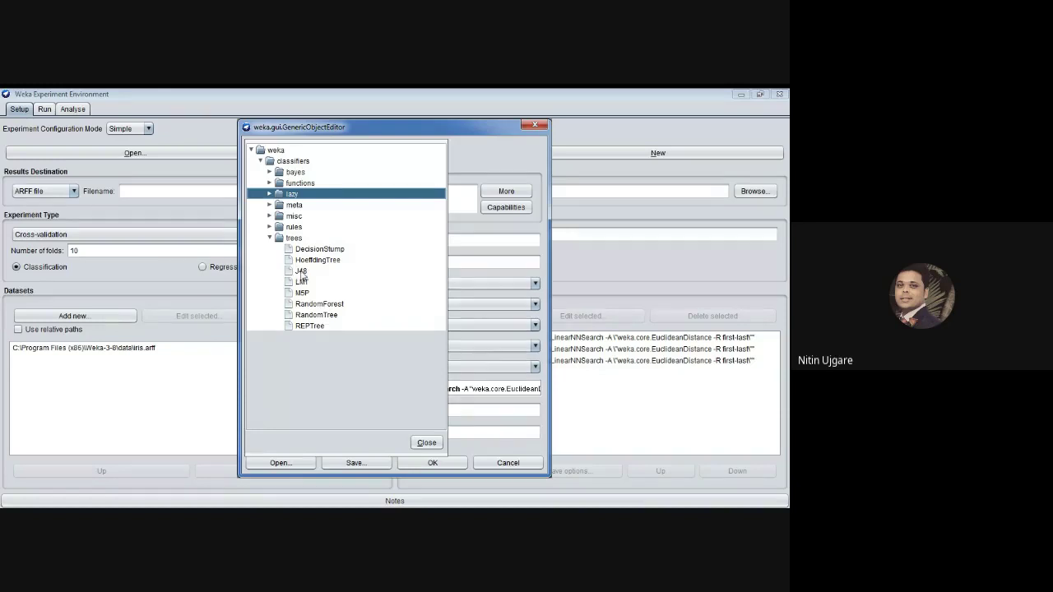
mouse_move(302, 275)
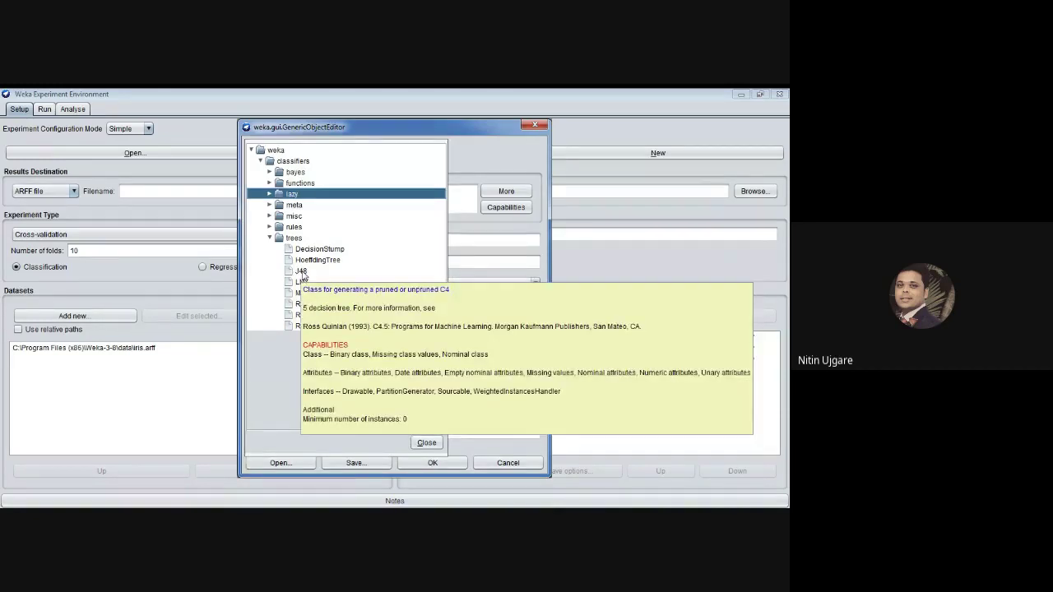
click(301, 271)
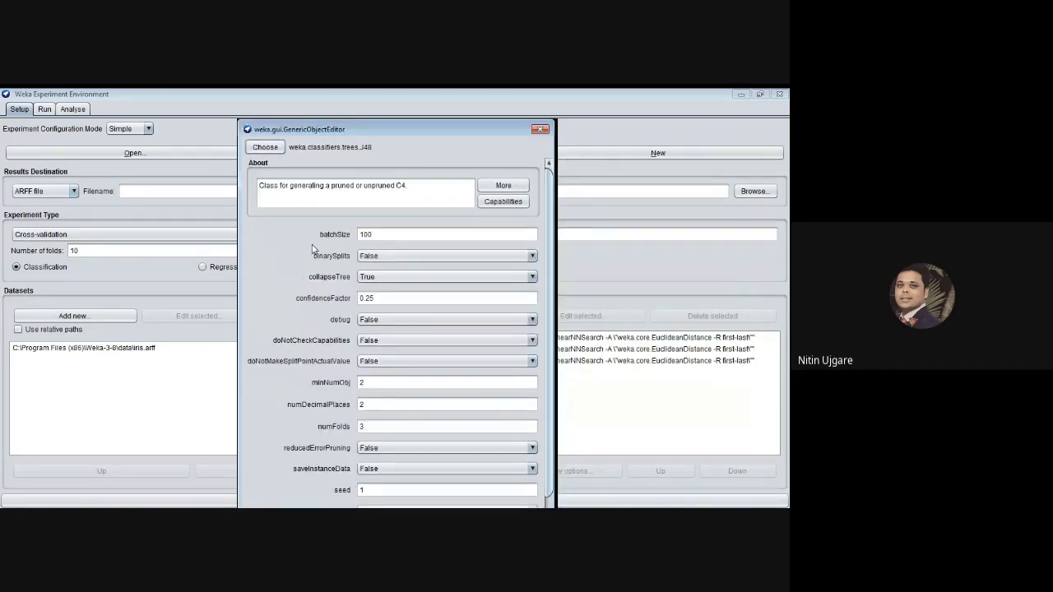
Set J48's unpruned option to True and add the classifier to the experiment's algorithms.
scroll(385, 319, down, 1)
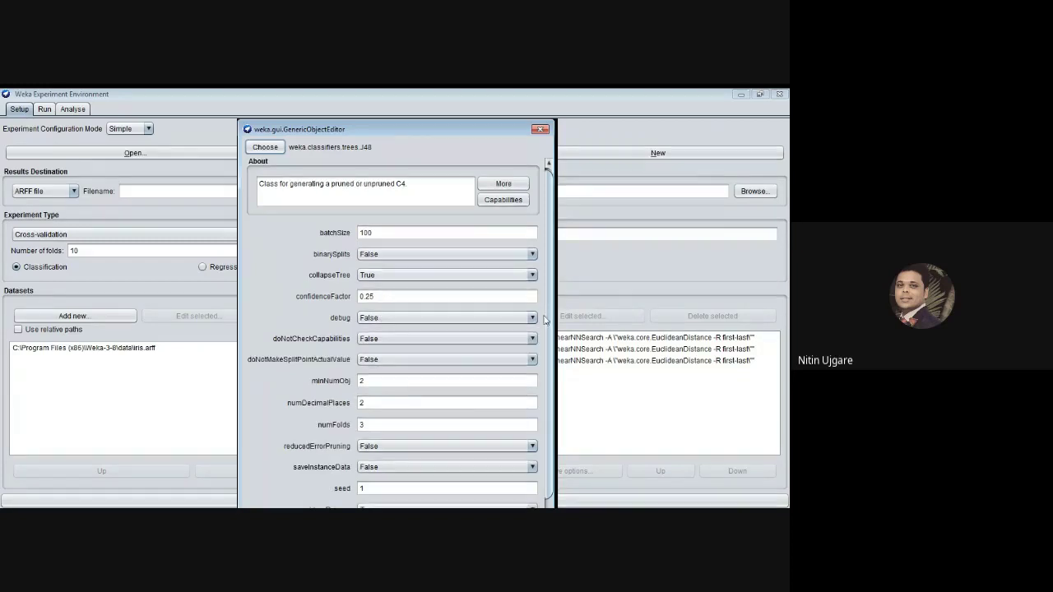
scroll(544, 319, down, 3)
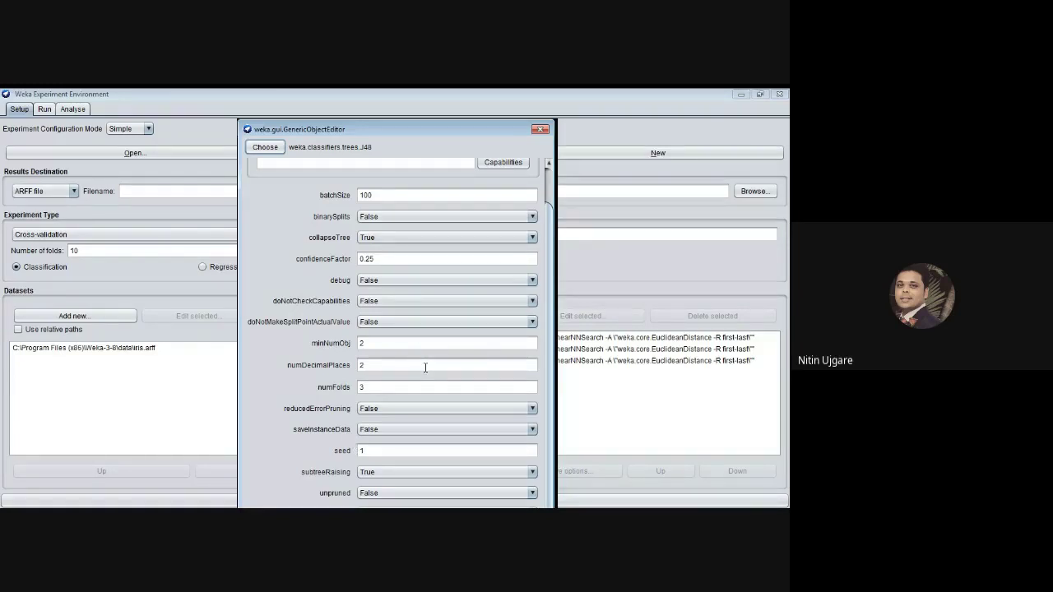
scroll(412, 339, up, 1)
scroll(413, 339, down, 1)
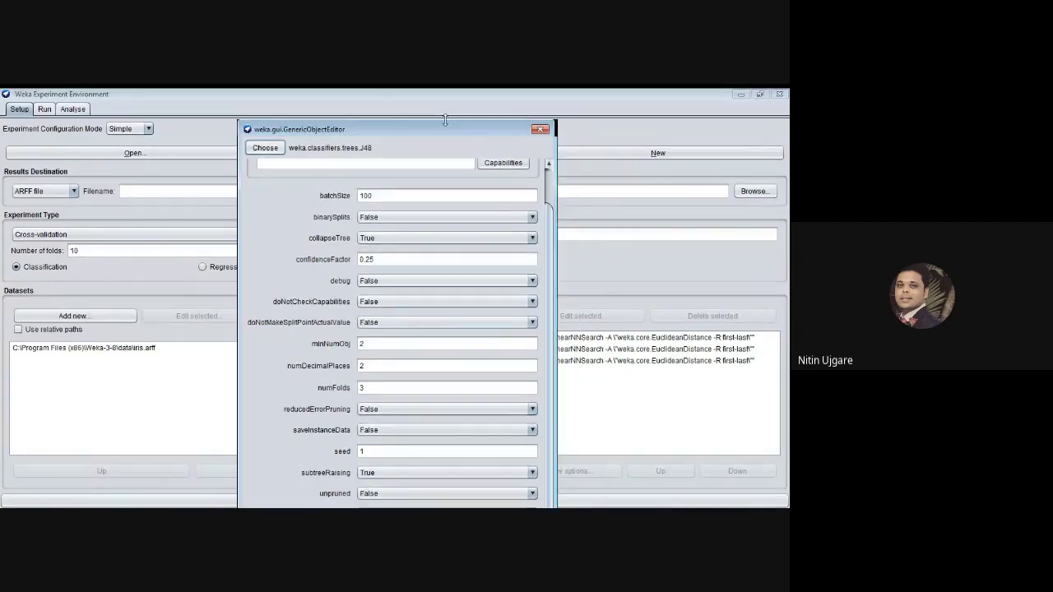
mouse_move(444, 123)
mouse_down()
mouse_move(444, 240)
mouse_move(430, 116)
mouse_up()
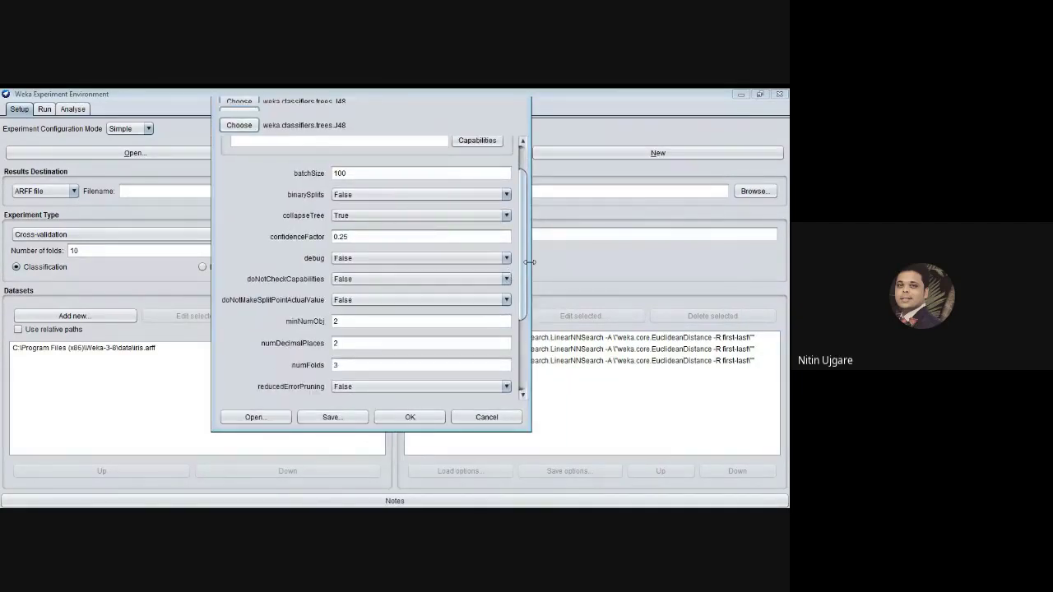
drag(519, 275, 518, 345)
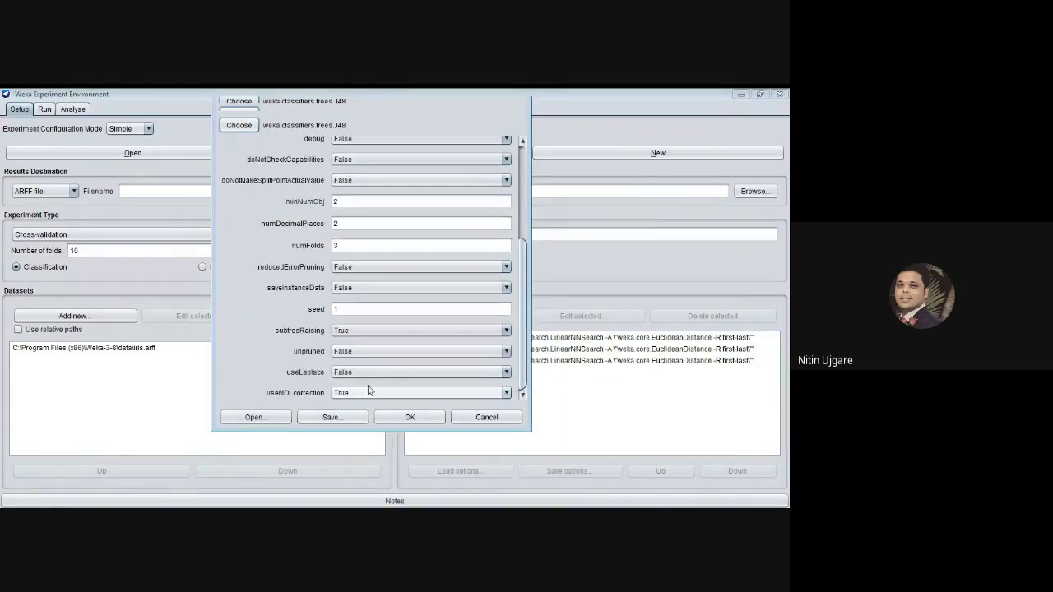
click(354, 351)
click(355, 368)
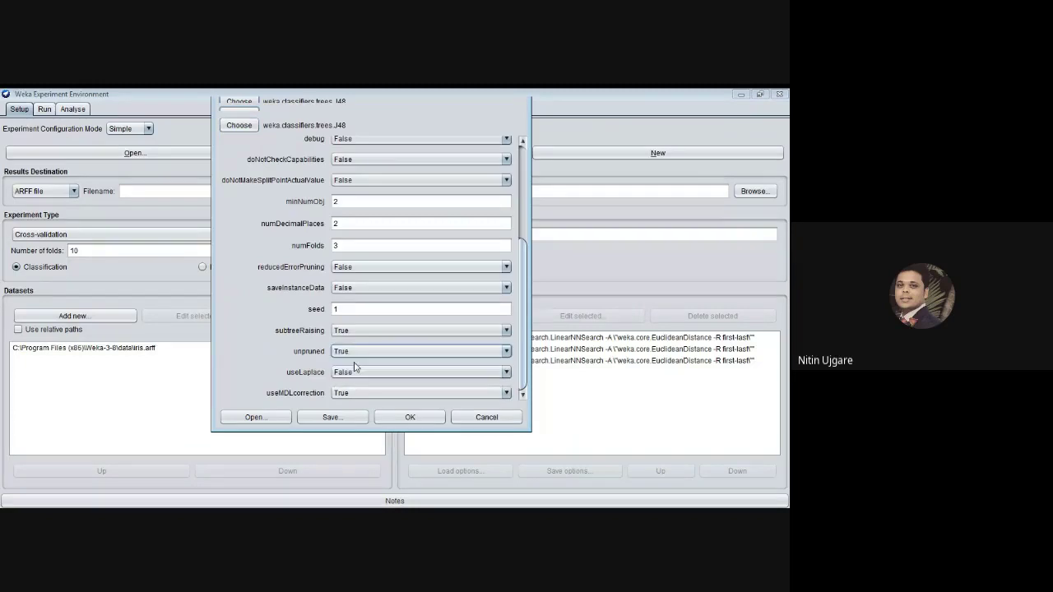
click(409, 416)
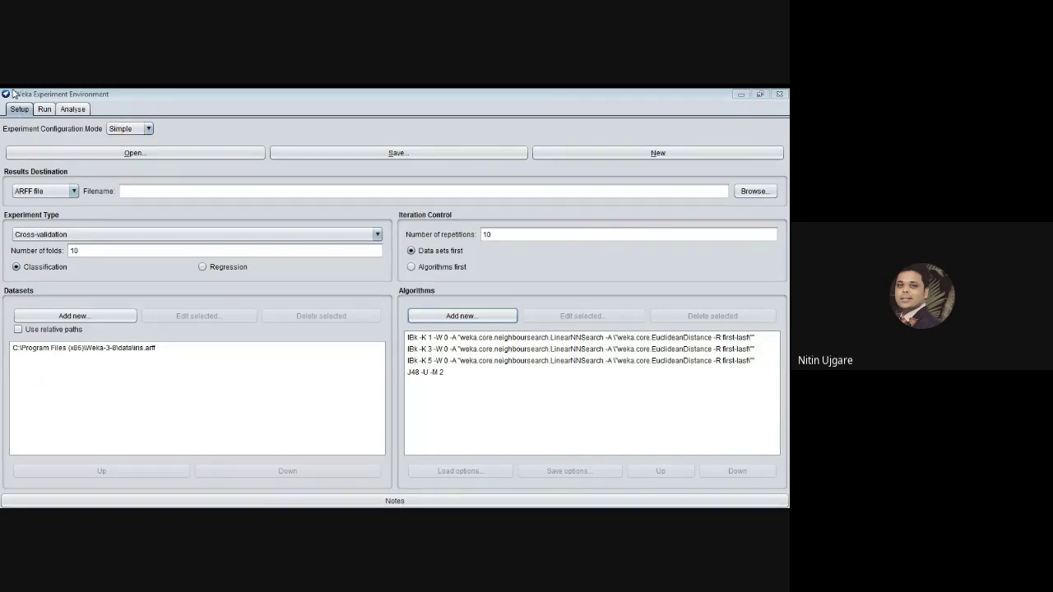
Run the experiment and perform the corrected paired t-test on the current experiment's results.
click(46, 110)
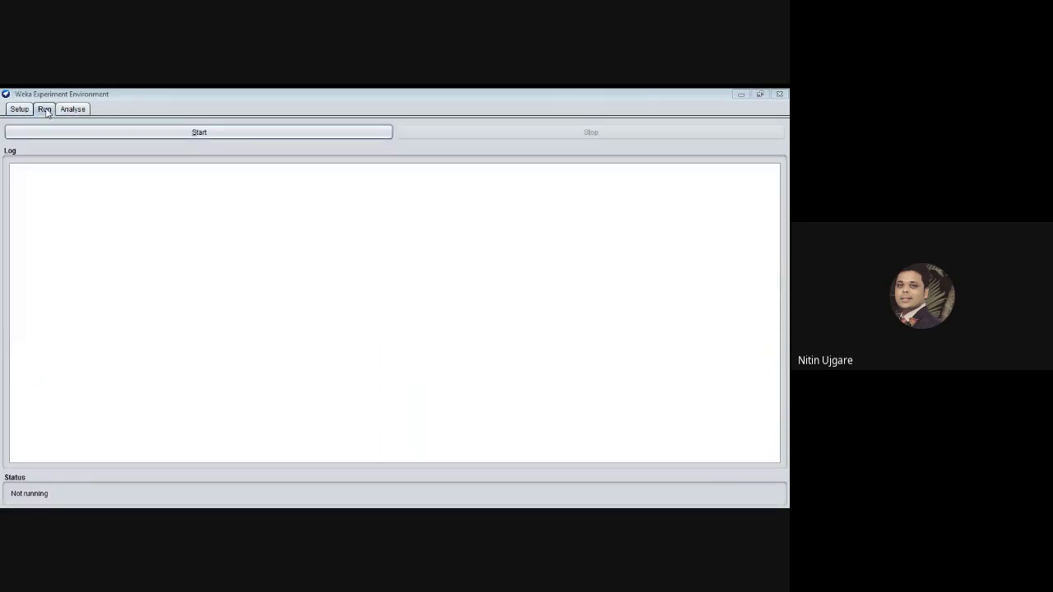
click(141, 135)
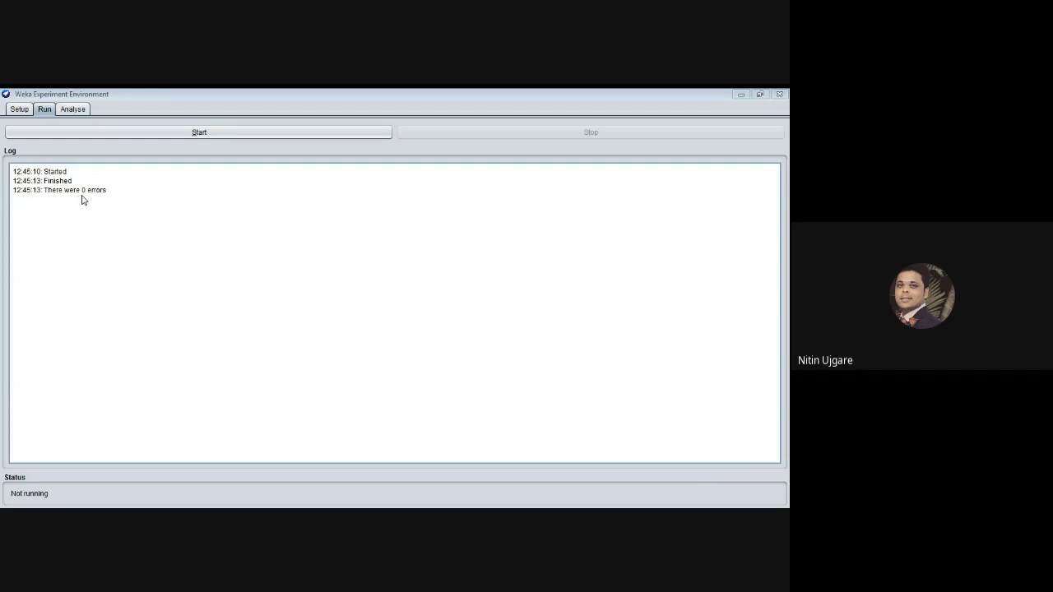
click(73, 112)
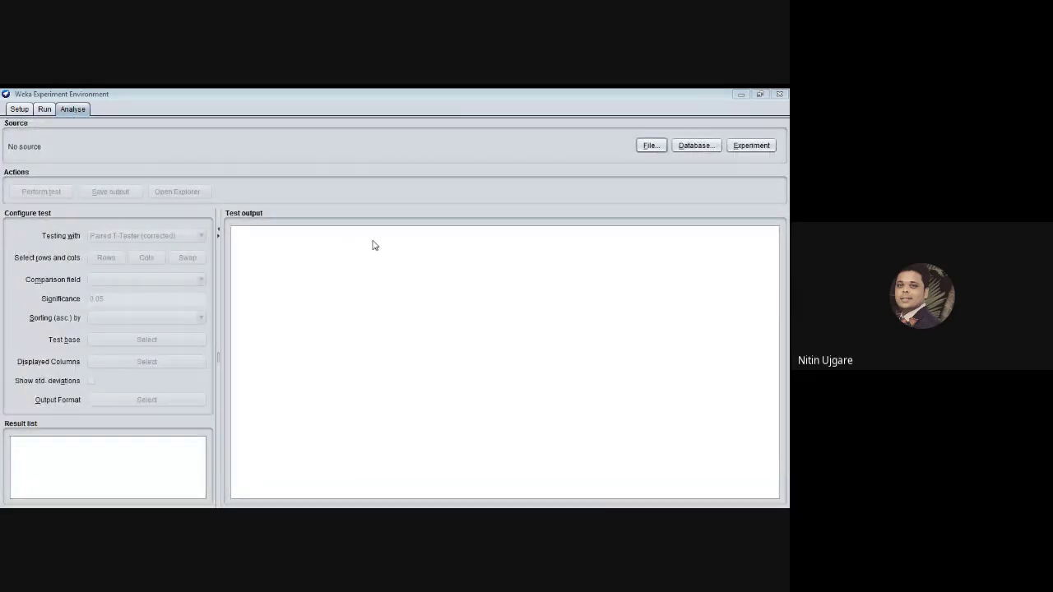
click(751, 145)
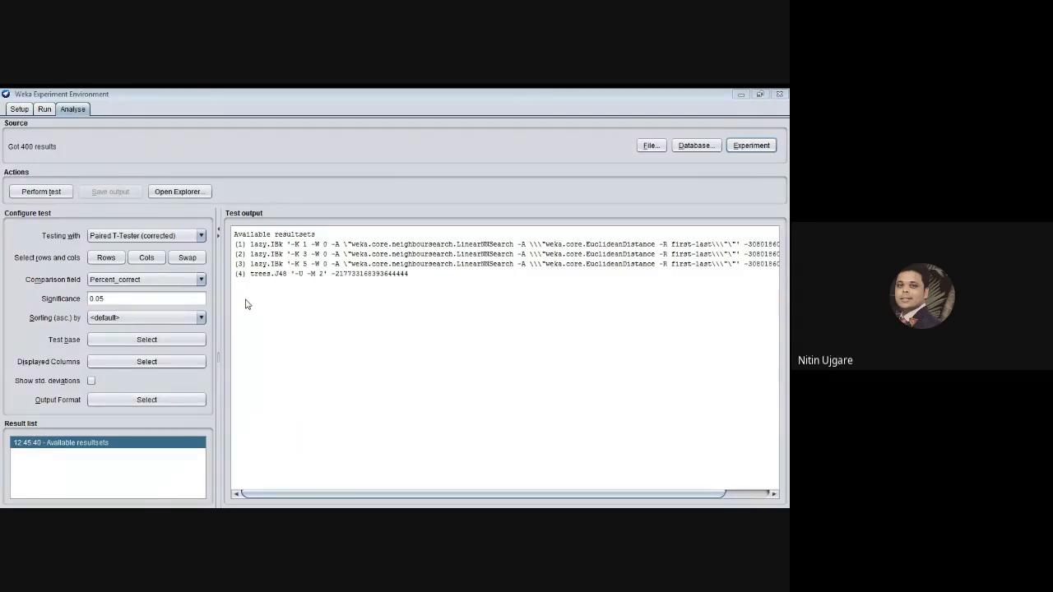
click(40, 194)
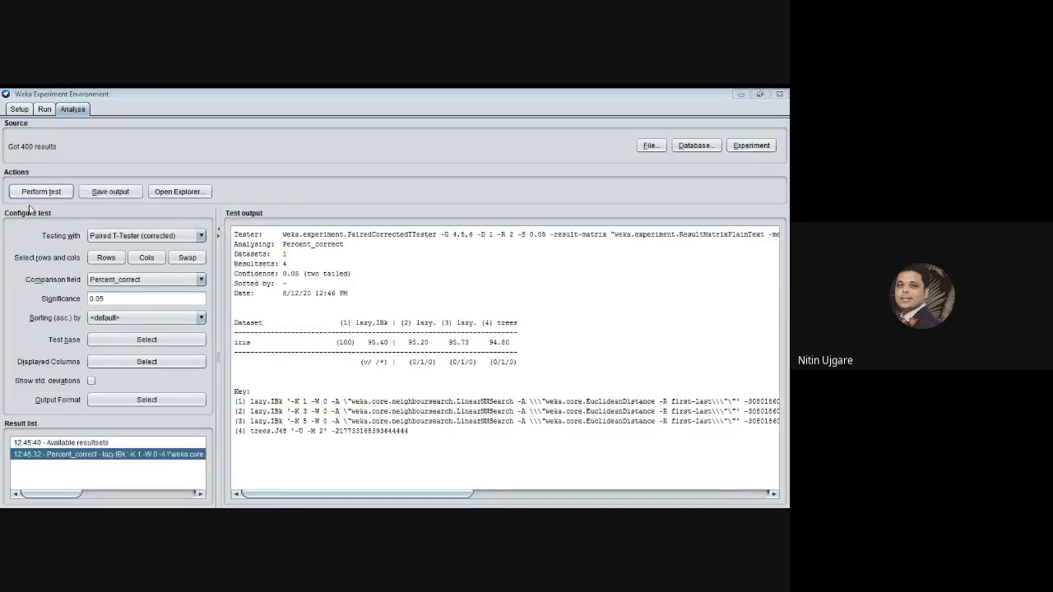
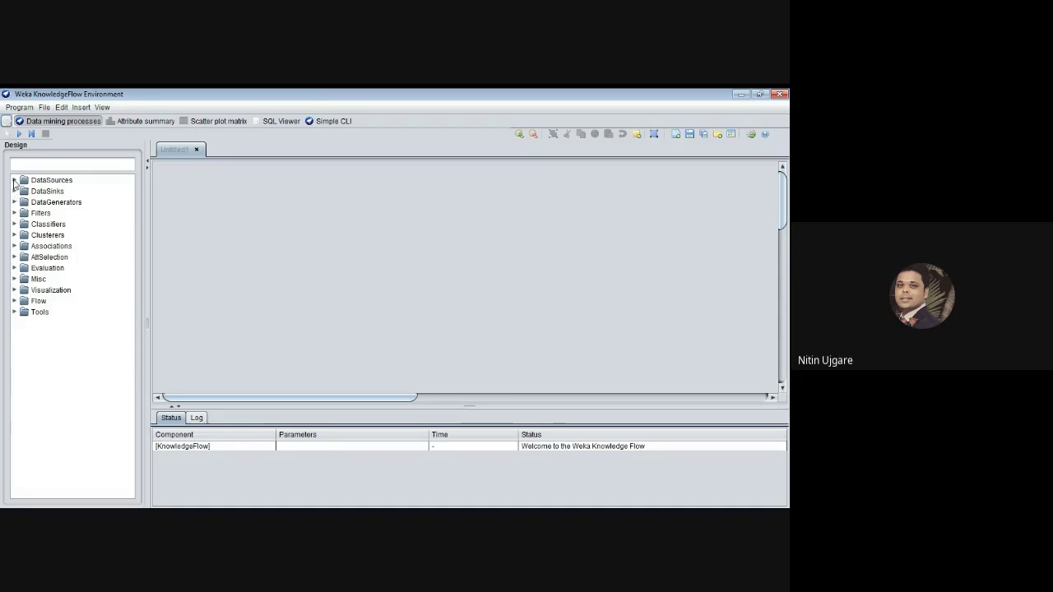
Place an ArffLoader data source on the empty flow canvas.
click(14, 181)
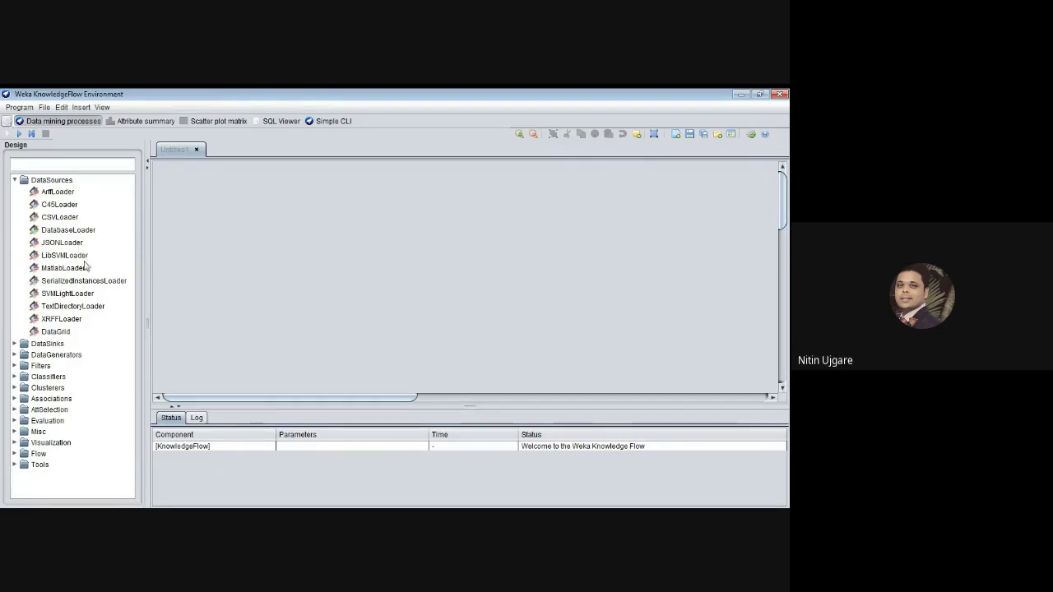
click(57, 193)
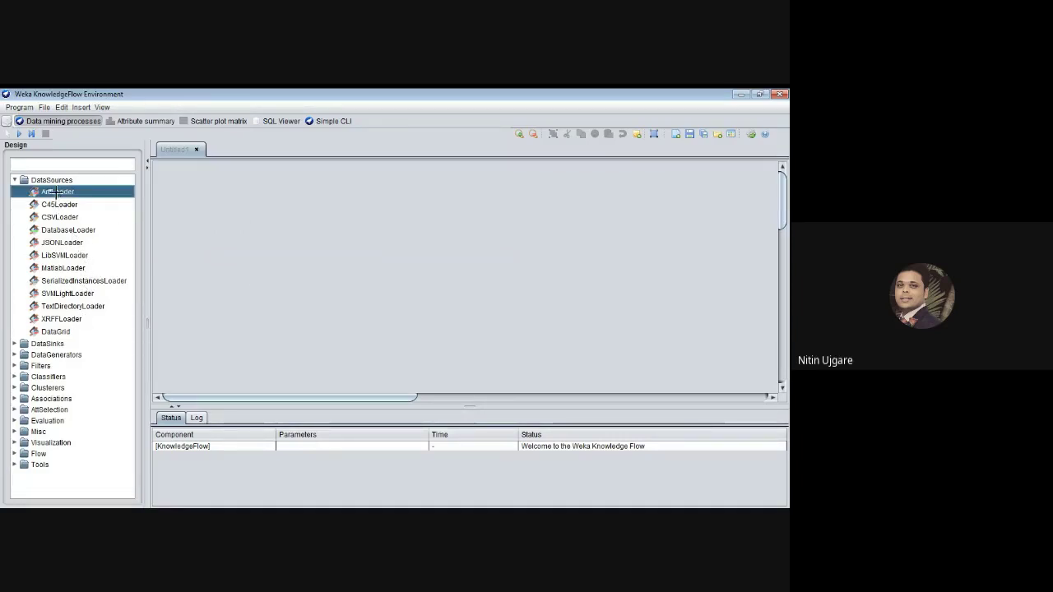
click(258, 229)
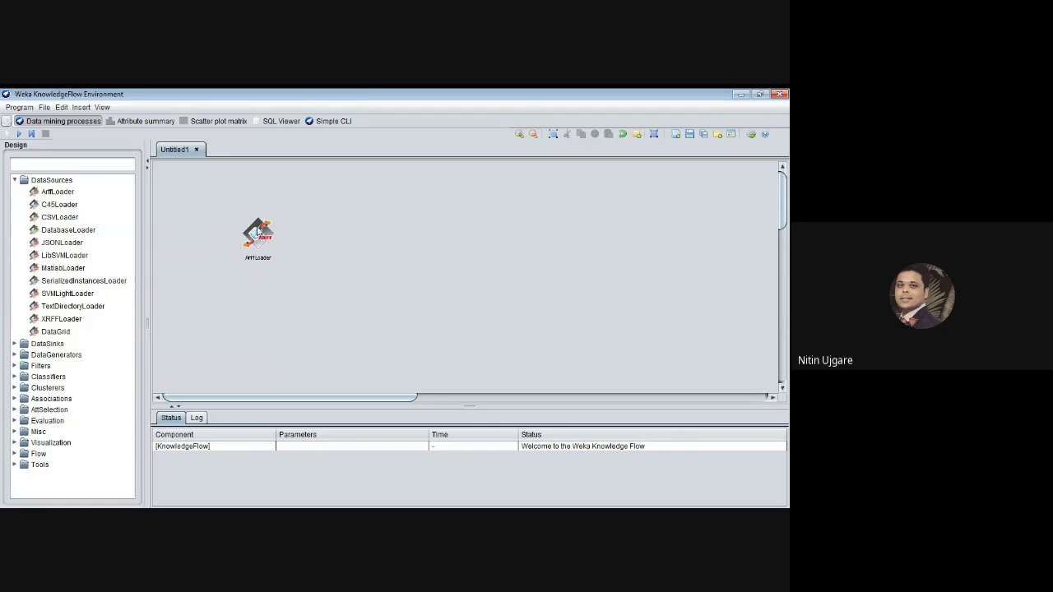
click(14, 179)
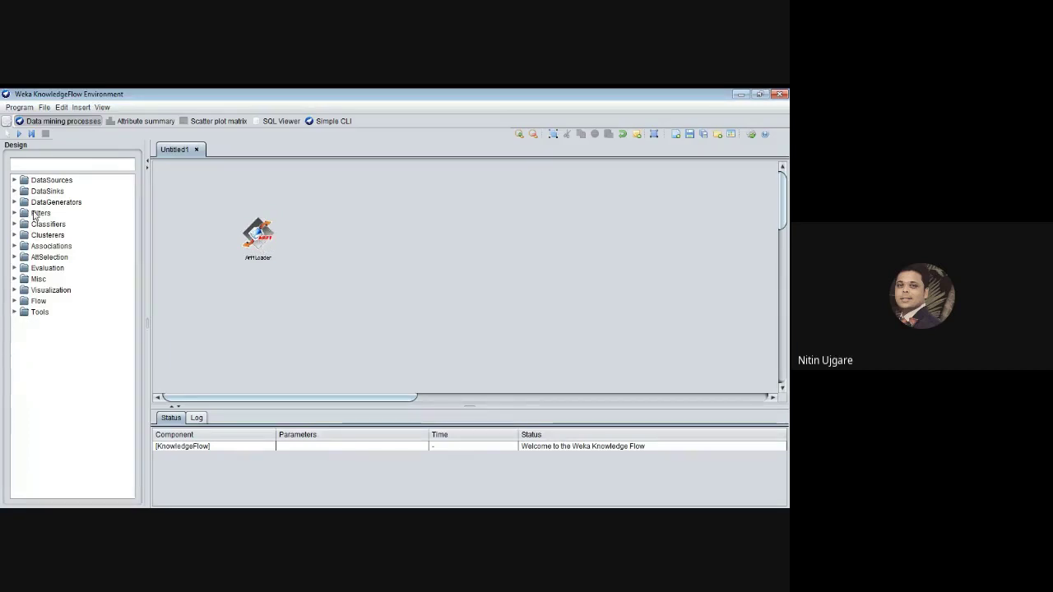
click(14, 180)
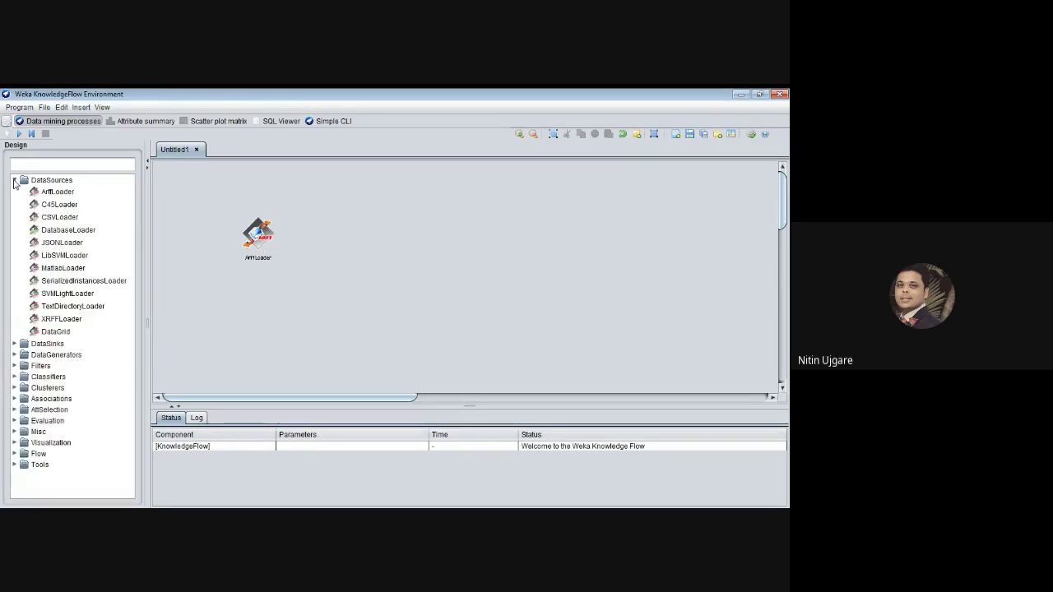
click(14, 180)
click(14, 191)
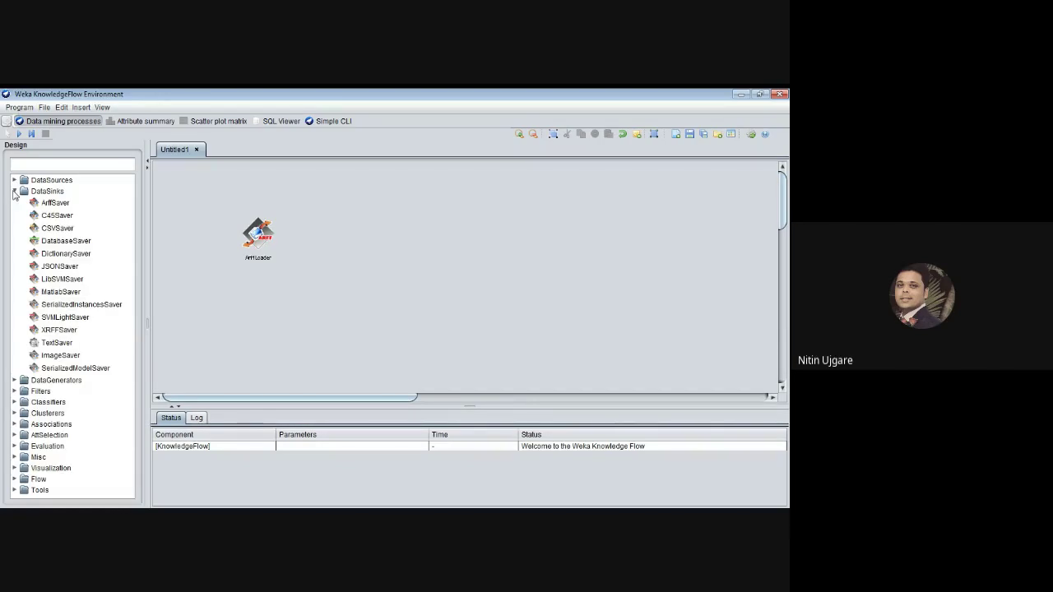
click(14, 191)
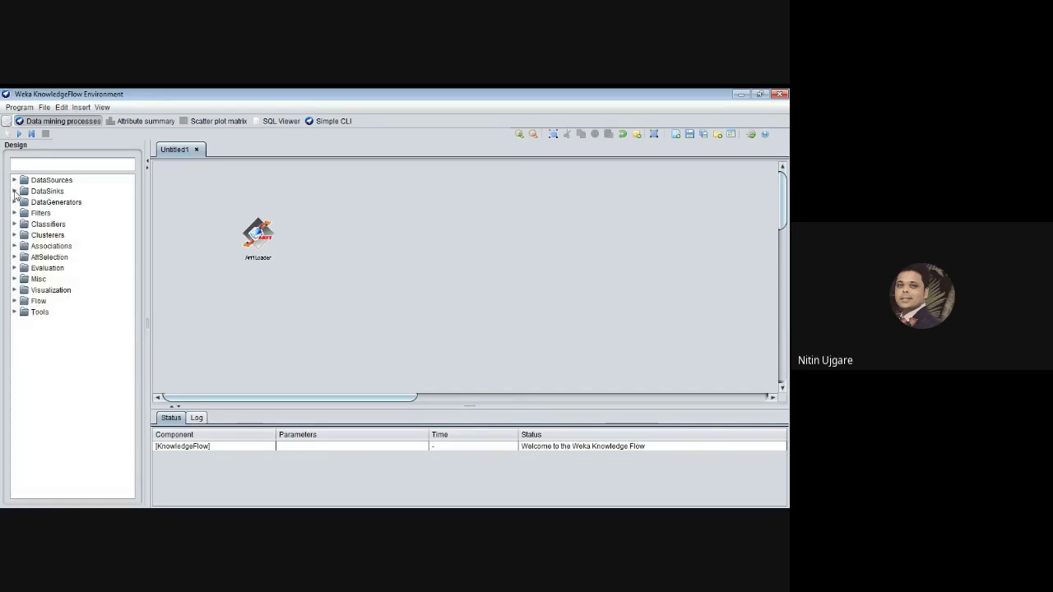
Add a ClassAssigner evaluation component to the right of the ArffLoader, spaced clearly apart from it.
click(14, 268)
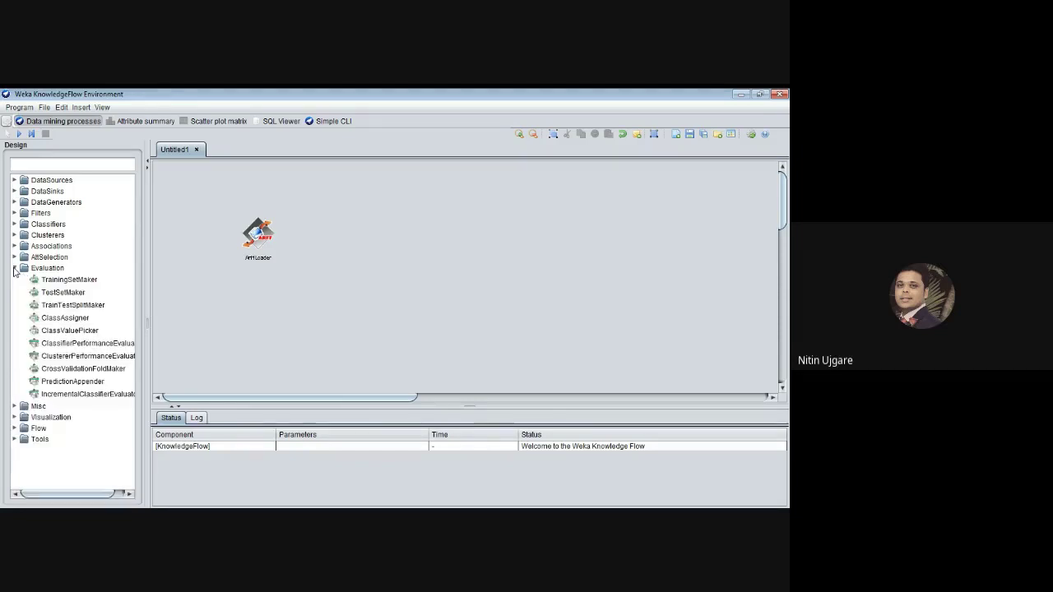
click(70, 317)
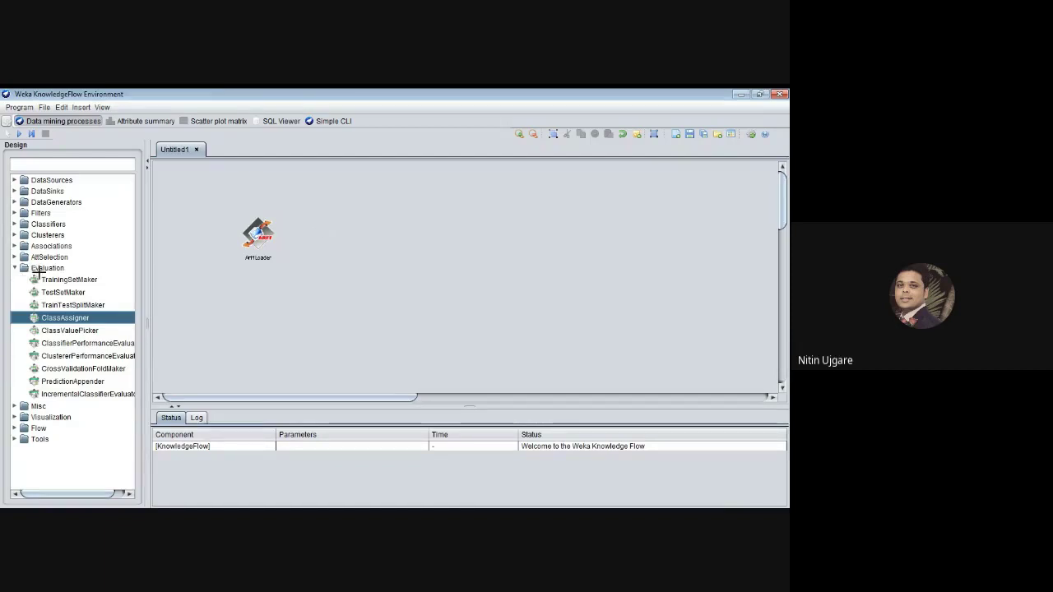
click(321, 231)
drag(324, 235, 360, 243)
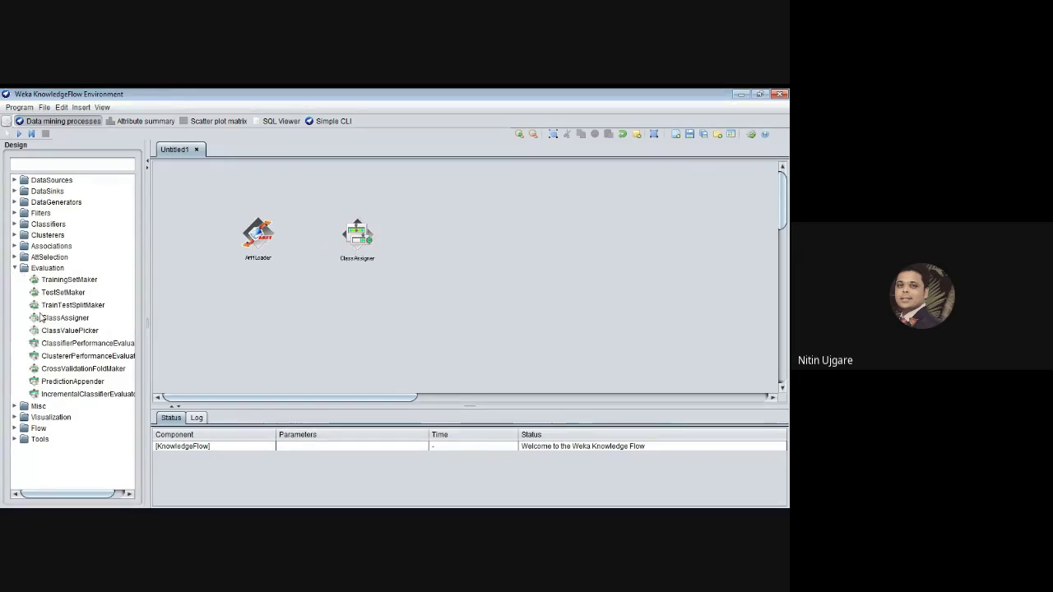
Add a TrainTestSplitMaker evaluation component to the right of the ClassAssigner.
click(85, 305)
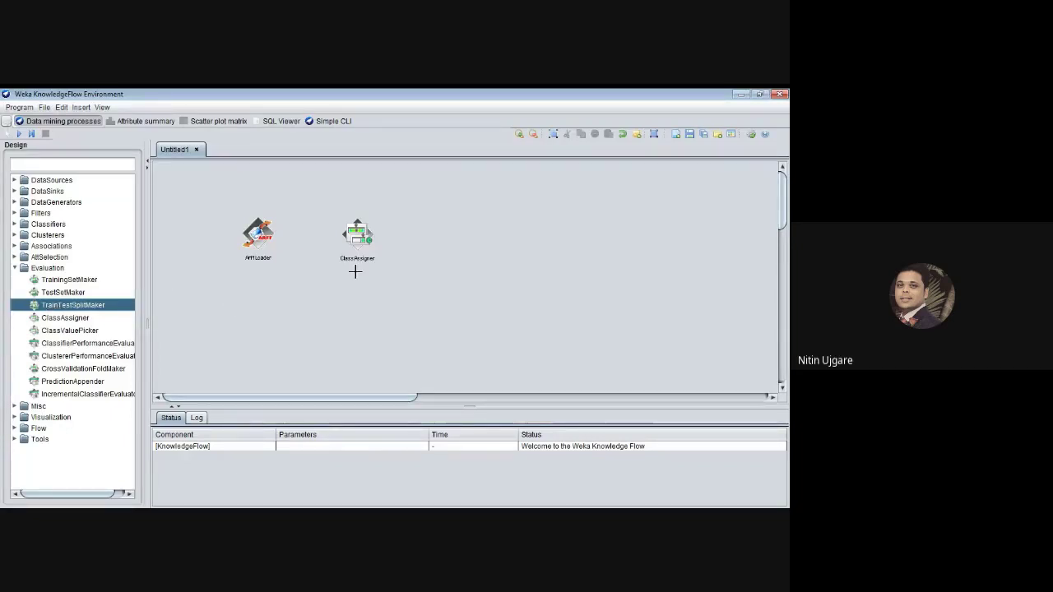
click(462, 232)
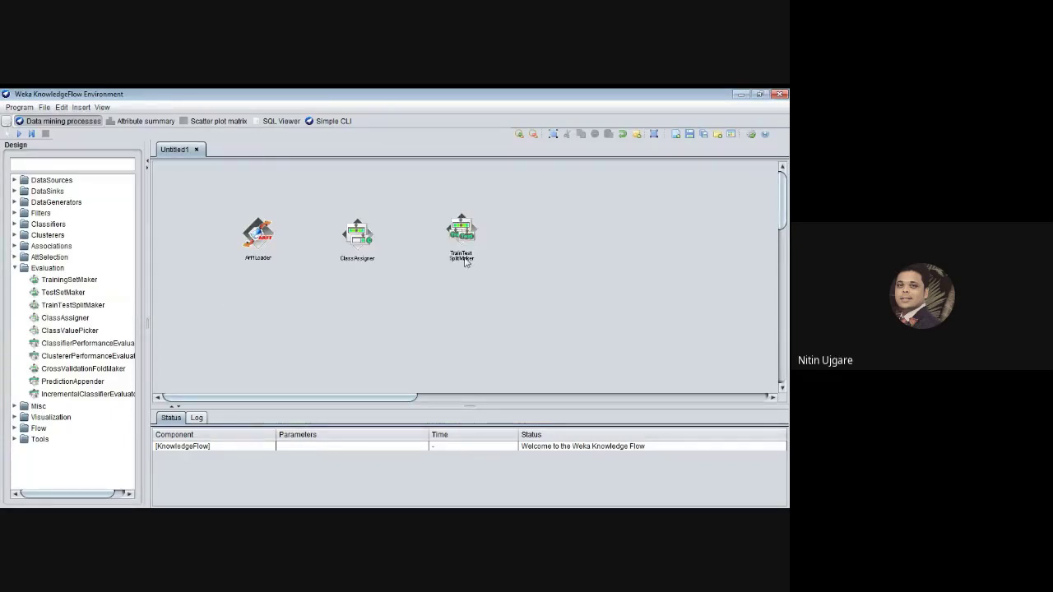
click(15, 268)
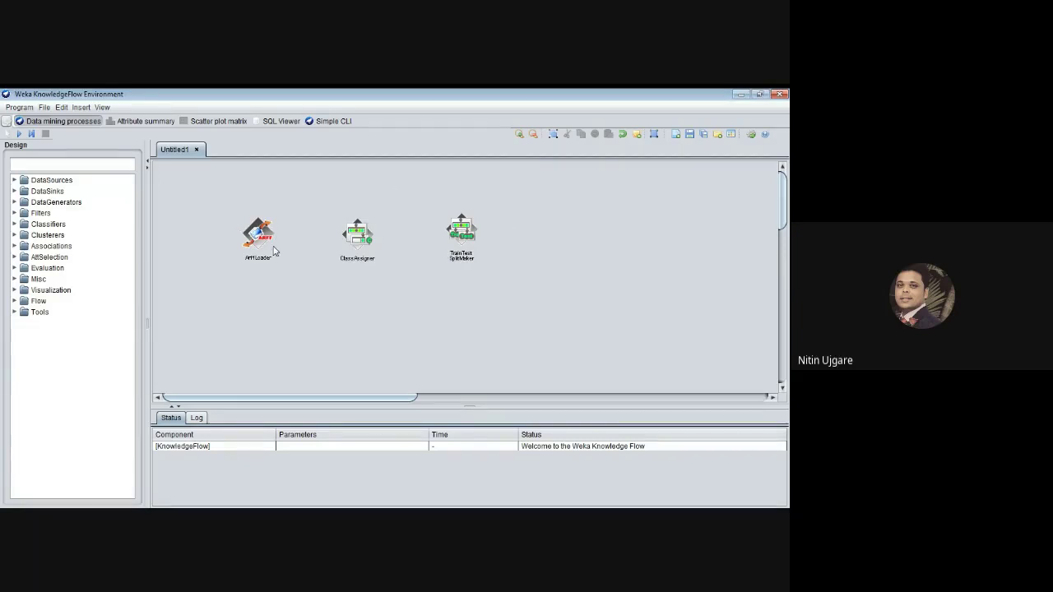
Add a lazy IBk classifier to the right of the TrainTestSplitMaker and align it with the row of components.
click(15, 225)
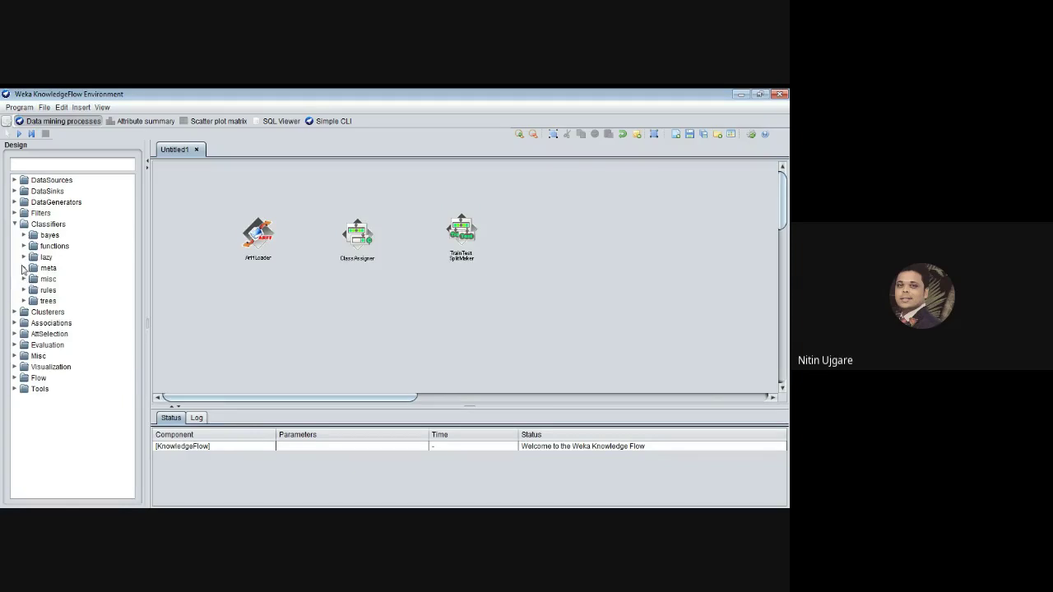
click(24, 257)
click(55, 269)
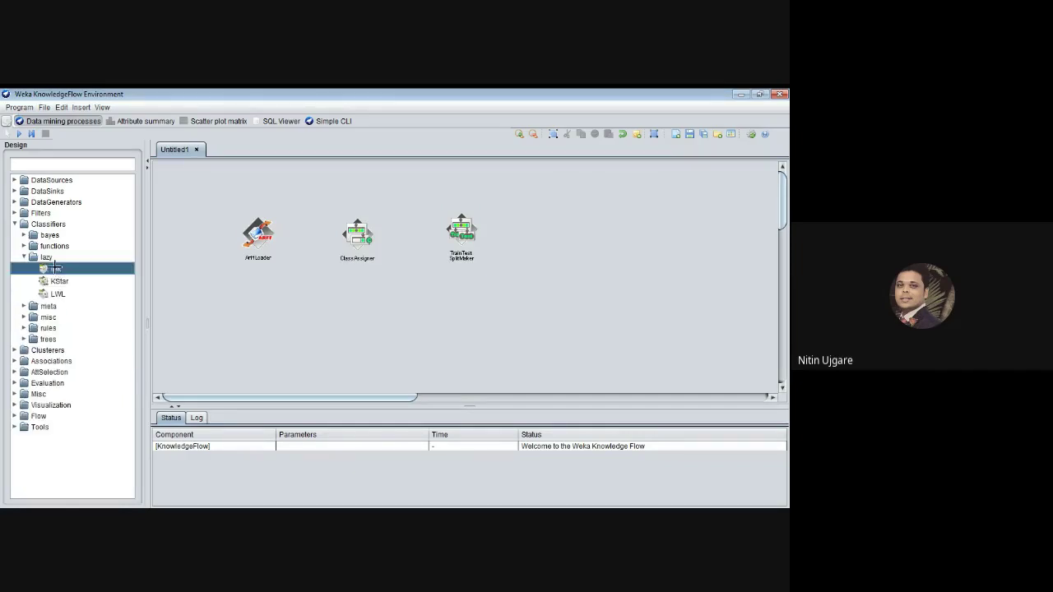
click(561, 228)
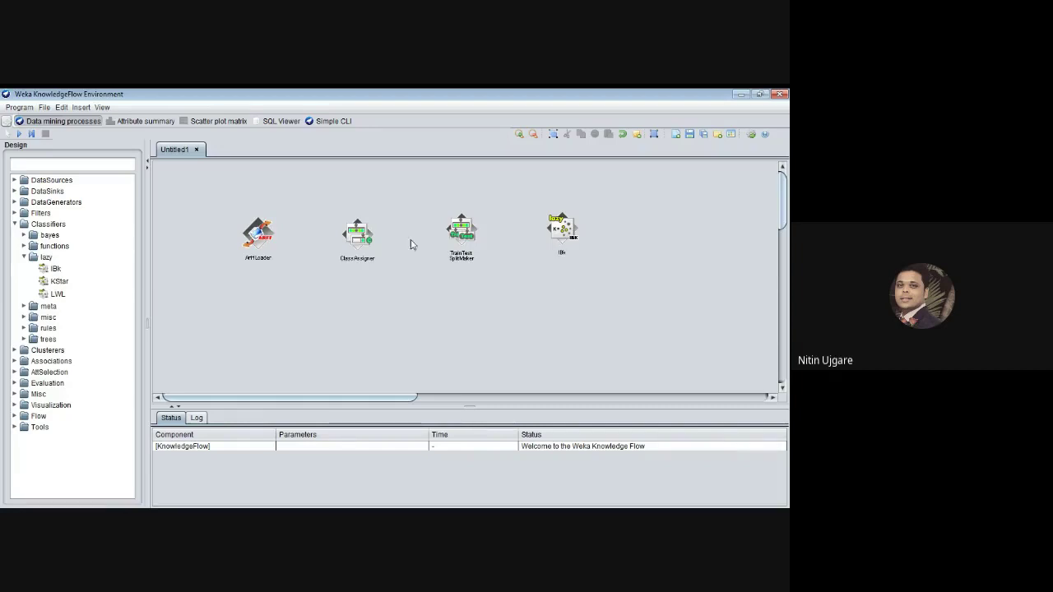
click(24, 258)
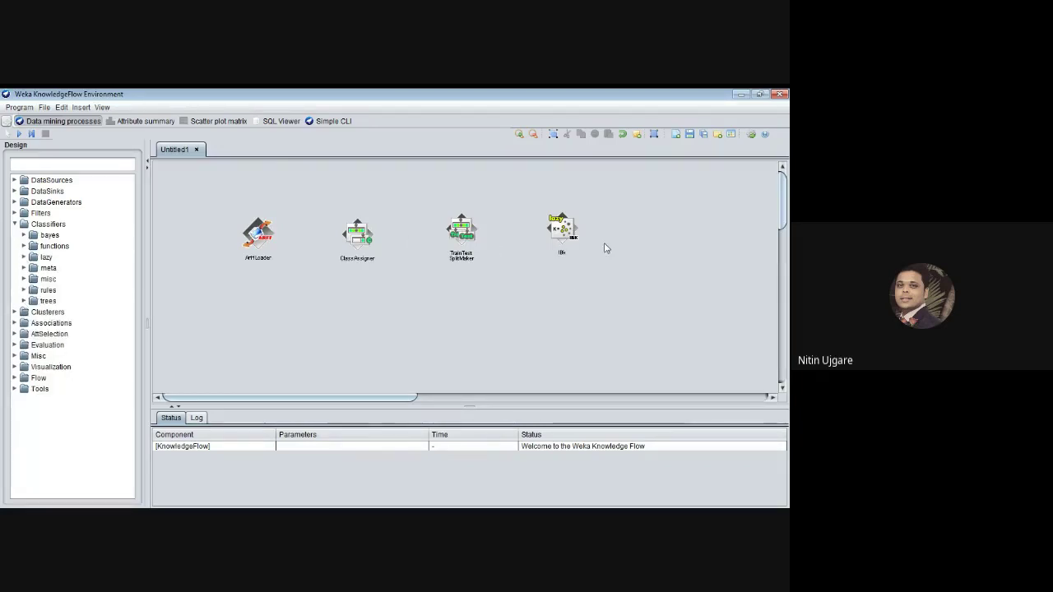
drag(559, 240, 564, 243)
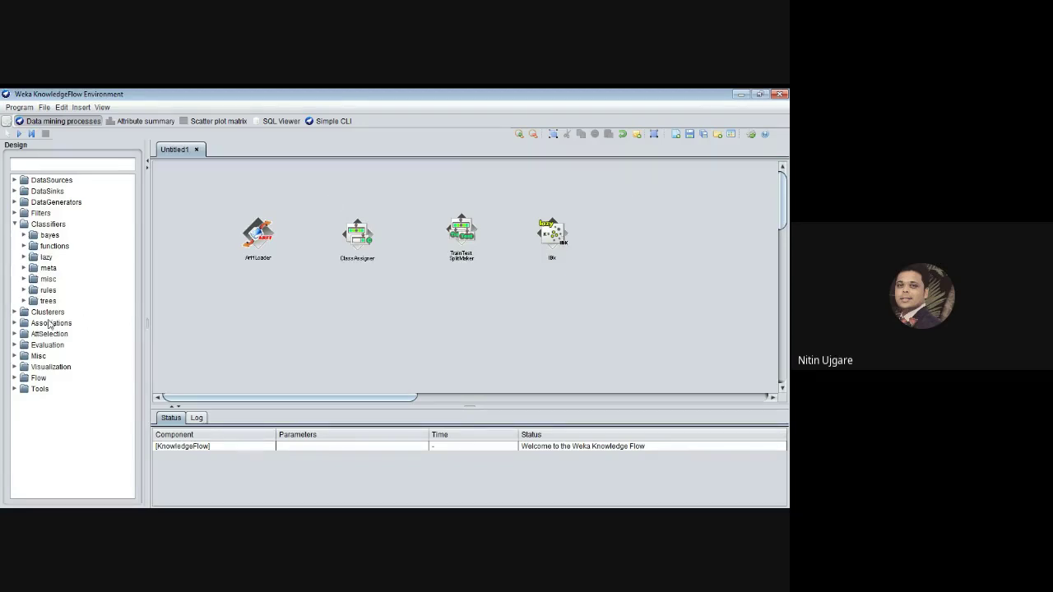
click(14, 223)
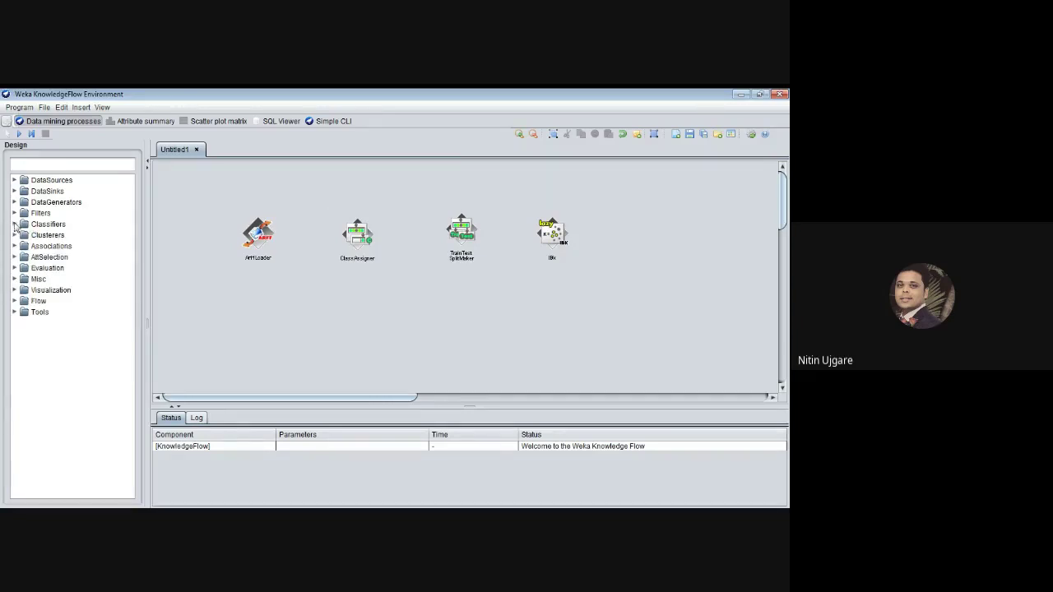
Add a ClassifierPerformanceEvaluator component to the right of the IBk classifier.
click(14, 268)
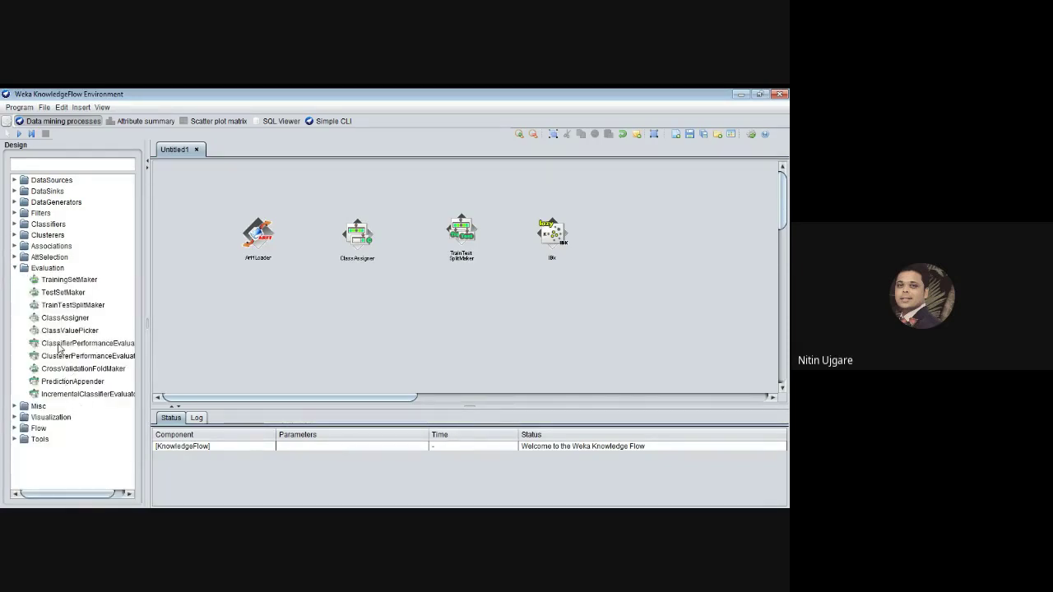
click(59, 345)
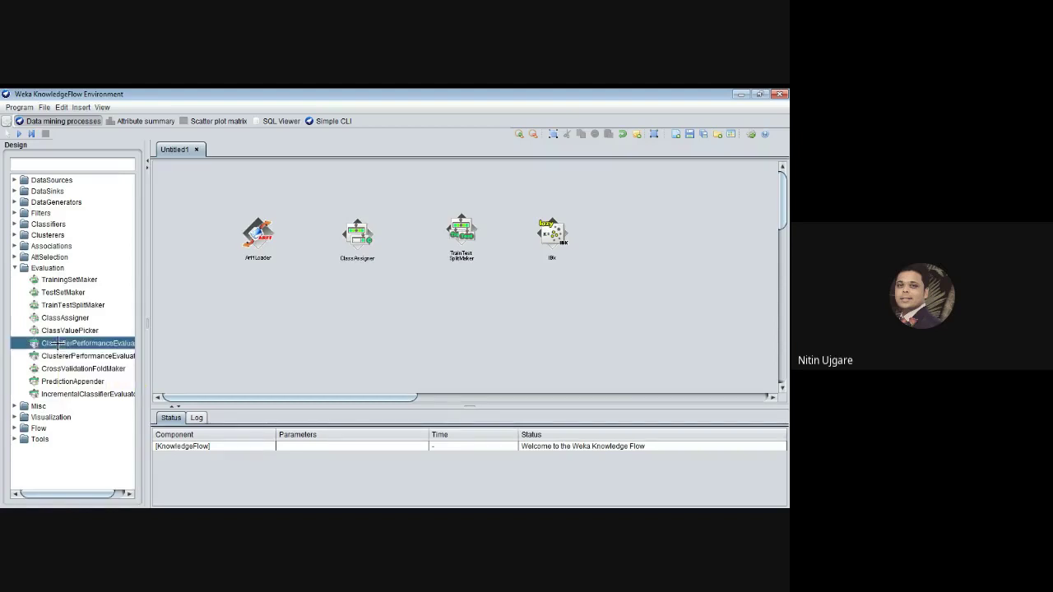
click(658, 229)
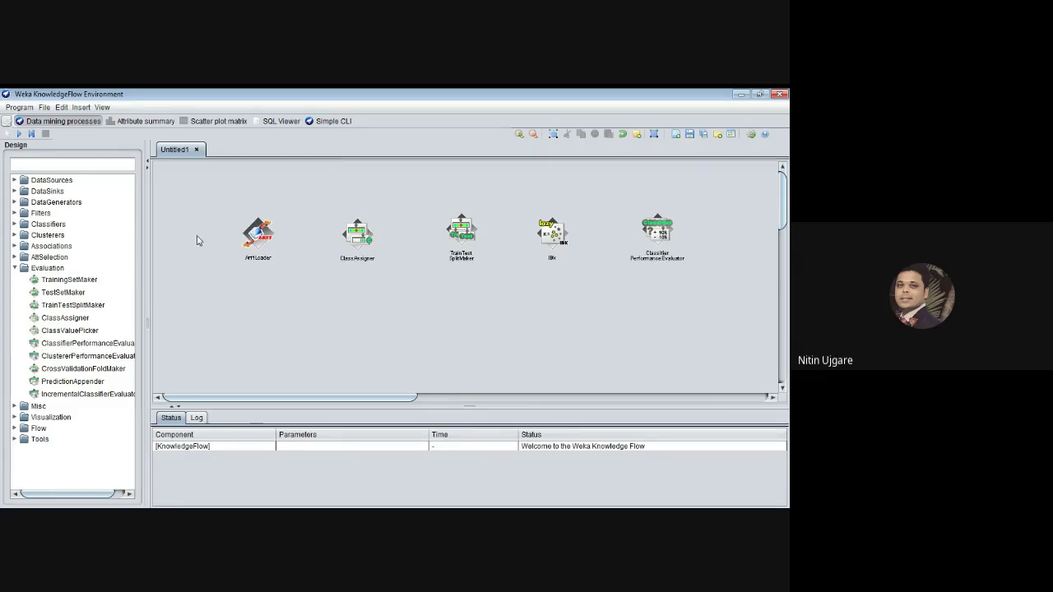
click(15, 268)
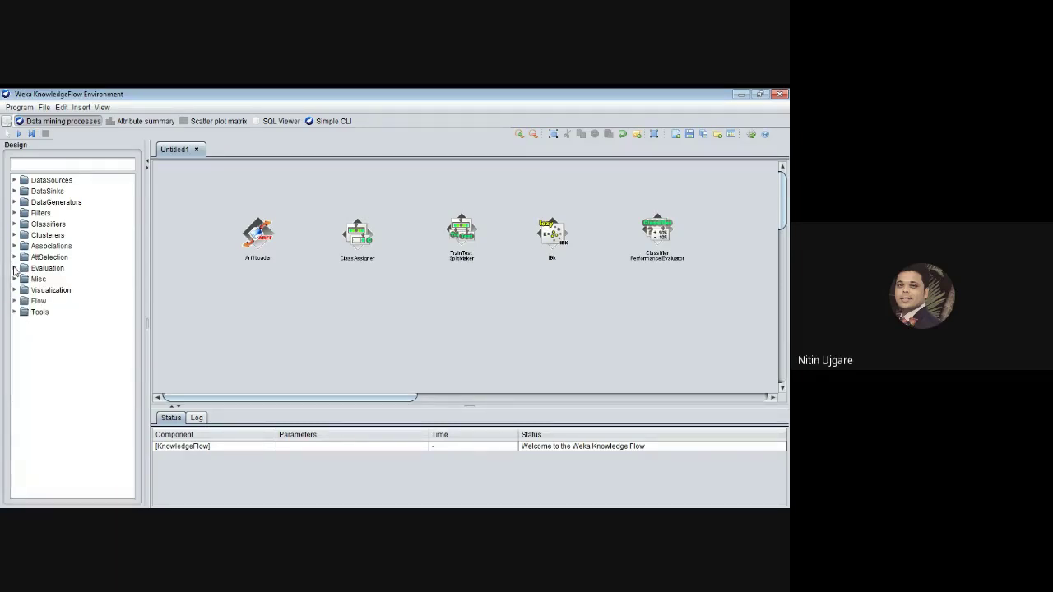
Add a TextViewer visualization component below the ClassifierPerformanceEvaluator.
click(14, 291)
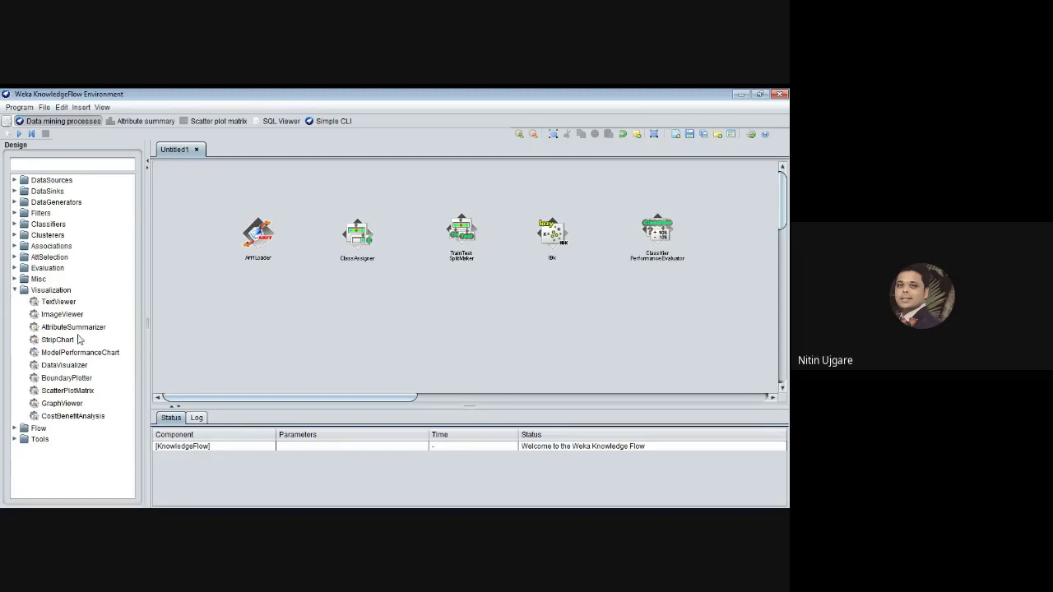
click(58, 304)
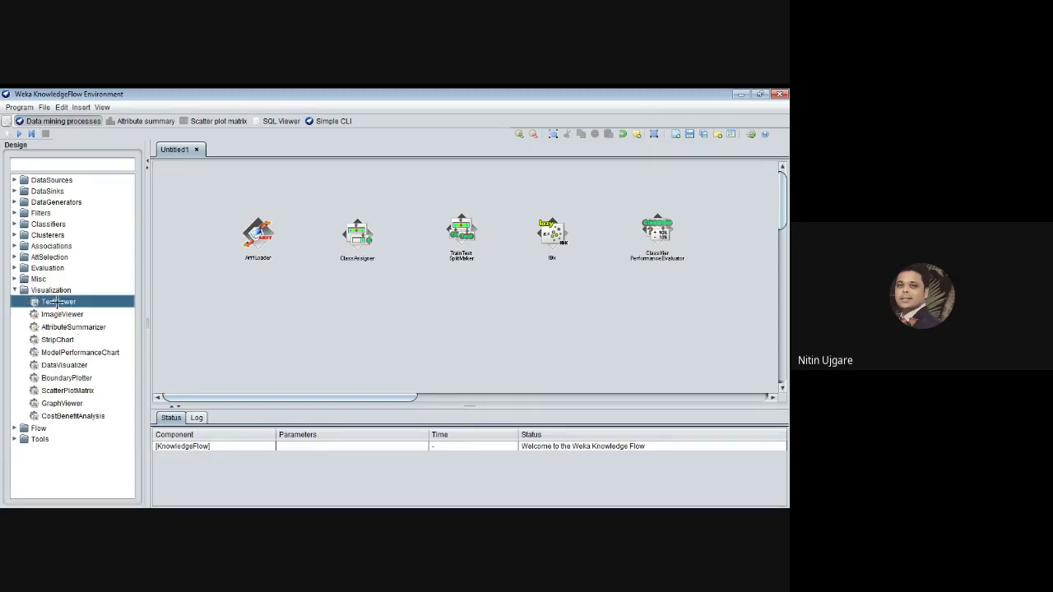
click(646, 317)
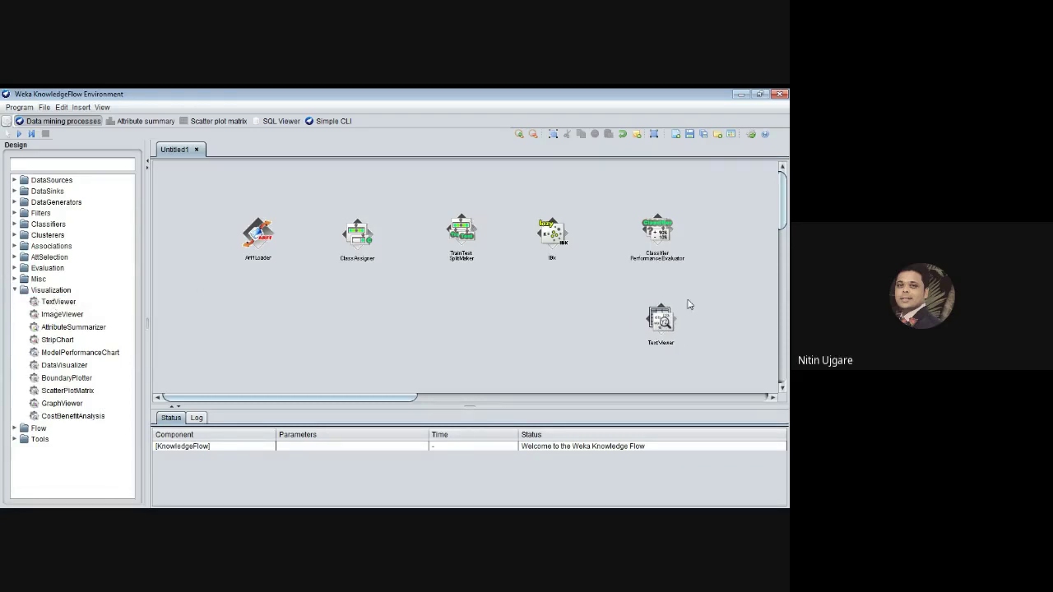
Configure the ArffLoader to read iris.arff from Weka's data folder.
right_click(260, 247)
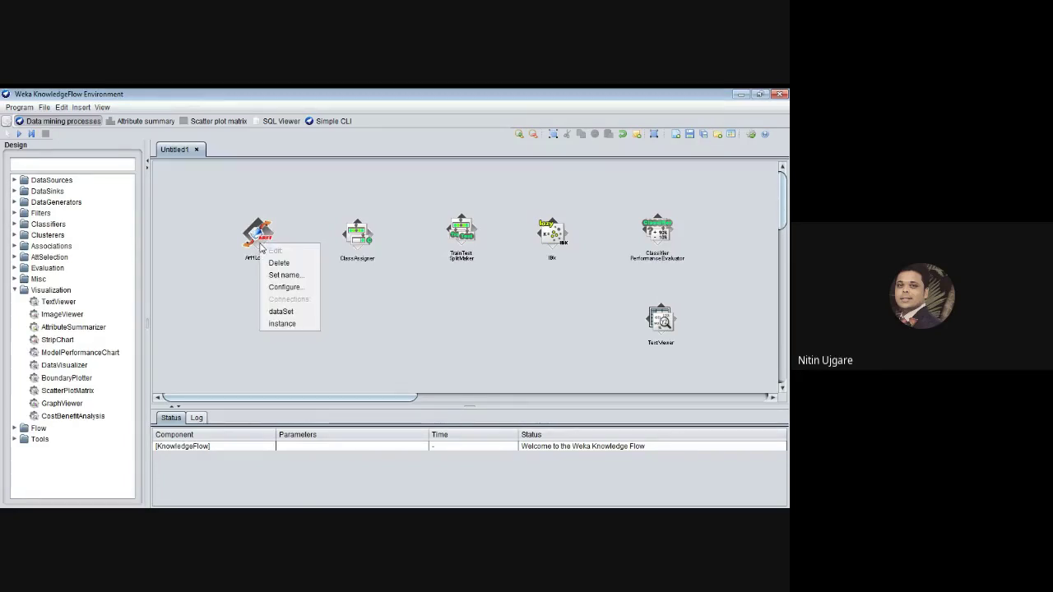
click(287, 289)
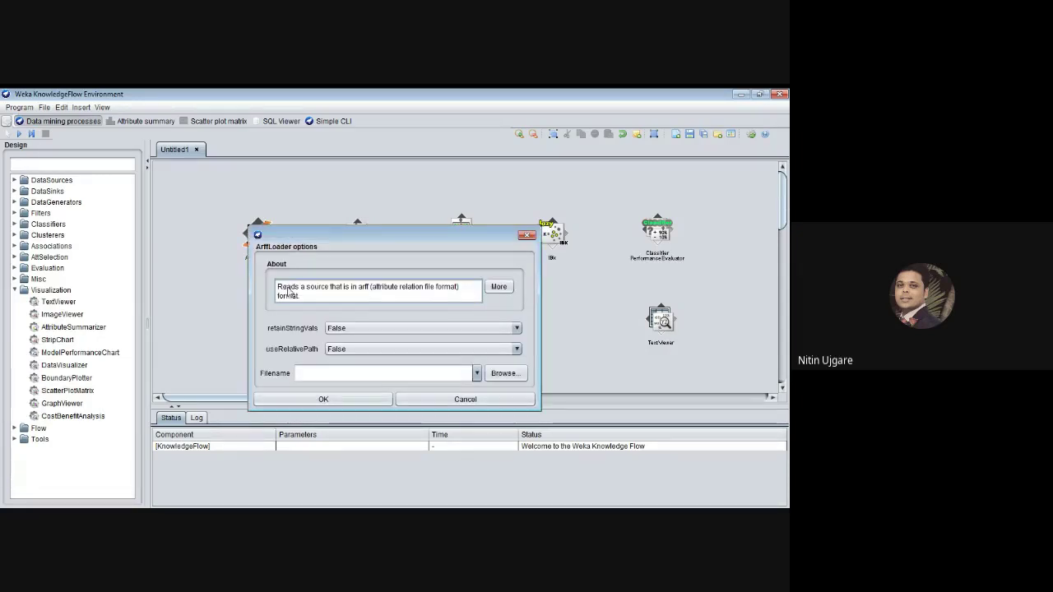
click(503, 373)
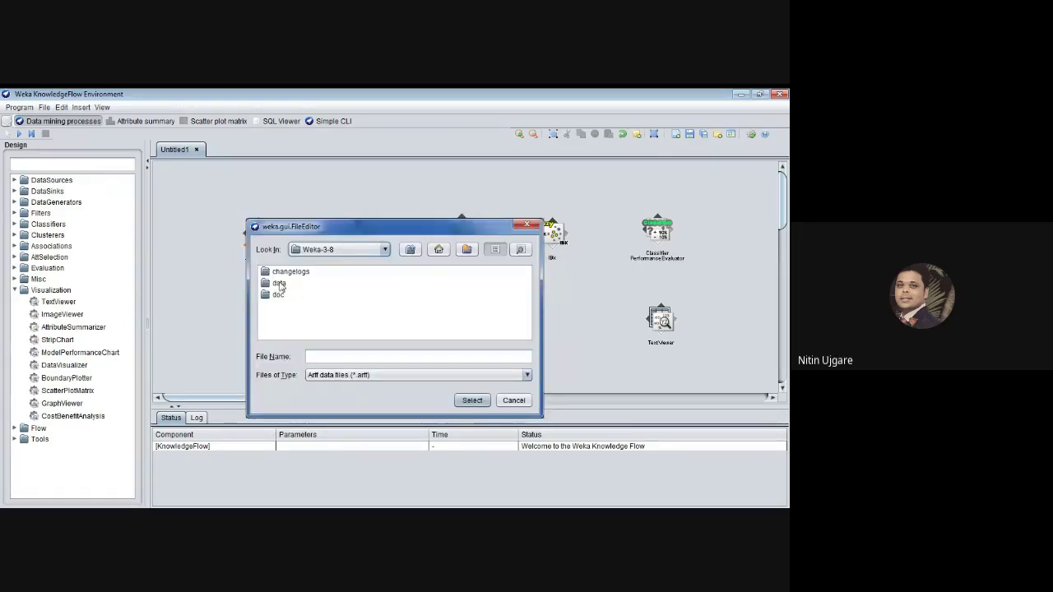
double_click(280, 283)
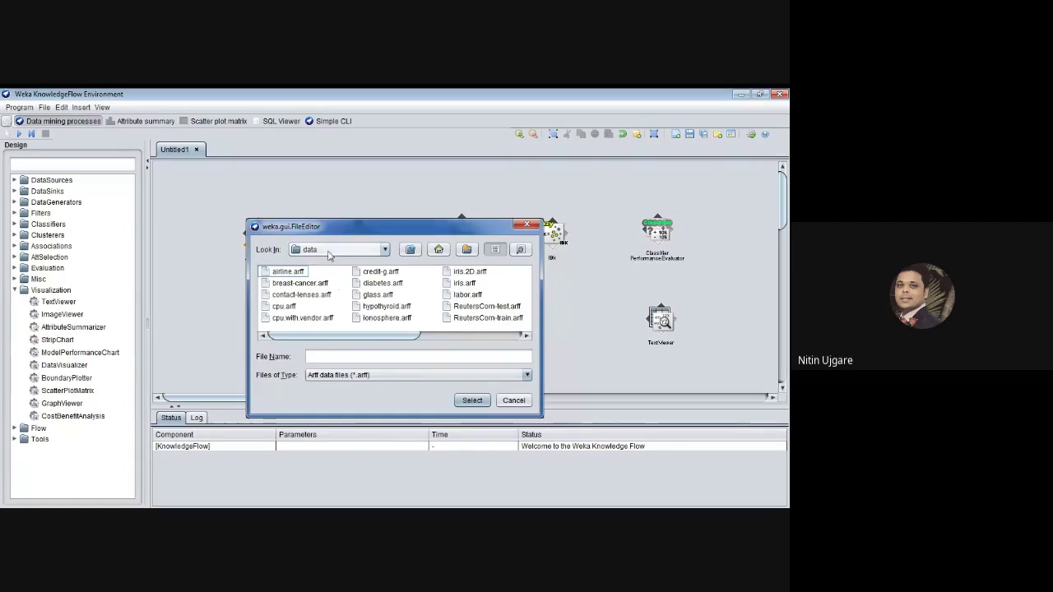
drag(362, 337, 475, 348)
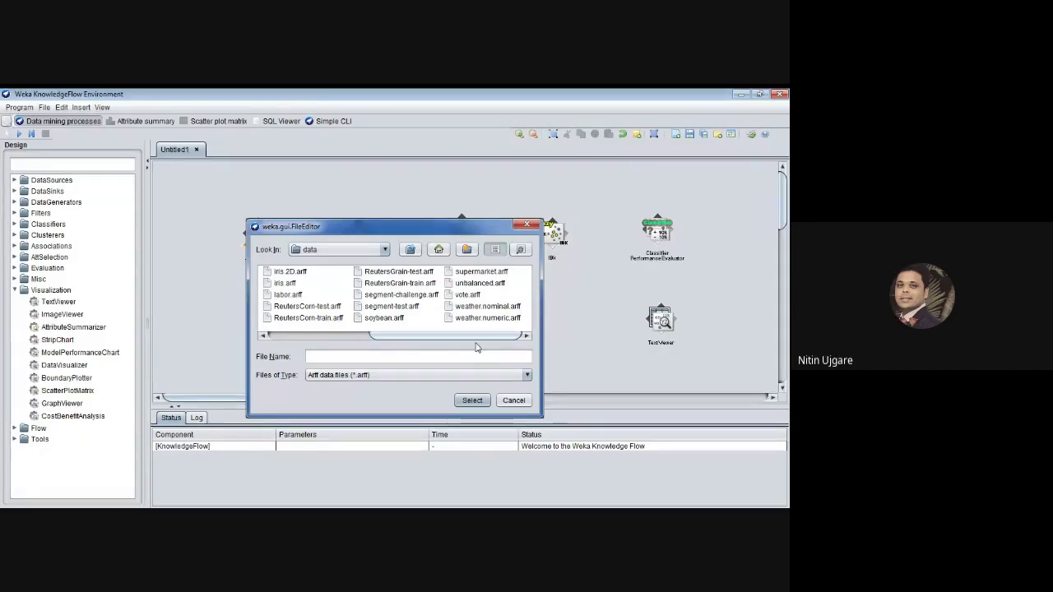
drag(475, 348, 329, 340)
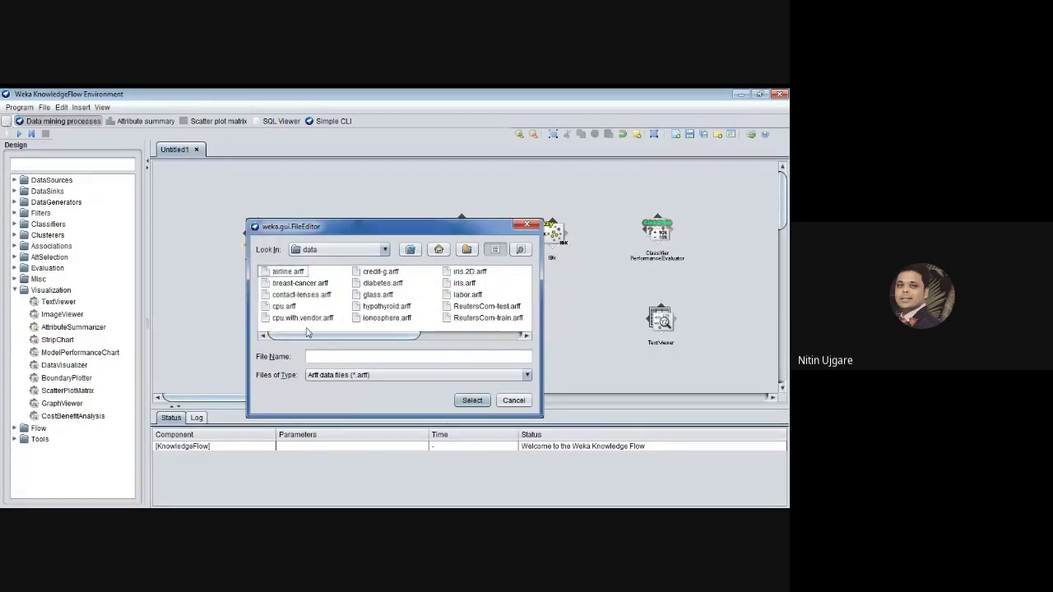
click(464, 282)
click(471, 399)
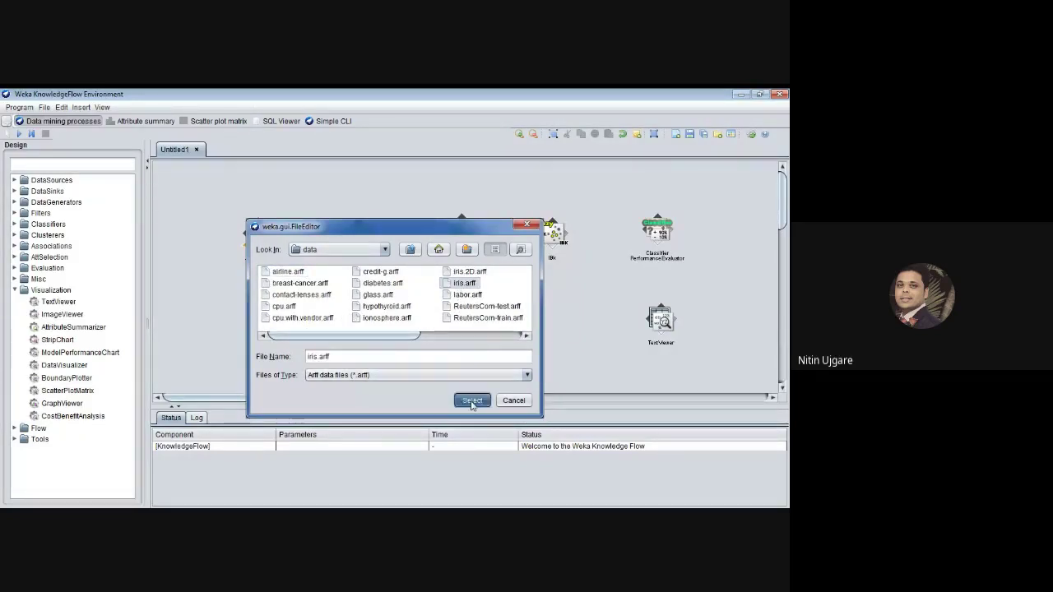
click(367, 400)
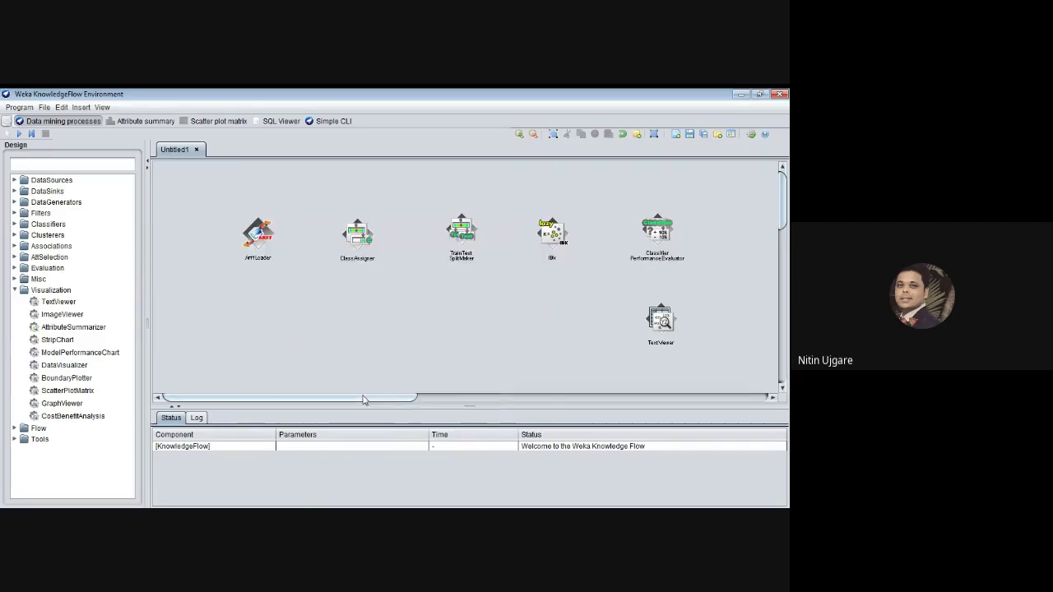
Connect the ArffLoader to the ClassAssigner with a dataSet connection.
right_click(257, 240)
click(278, 309)
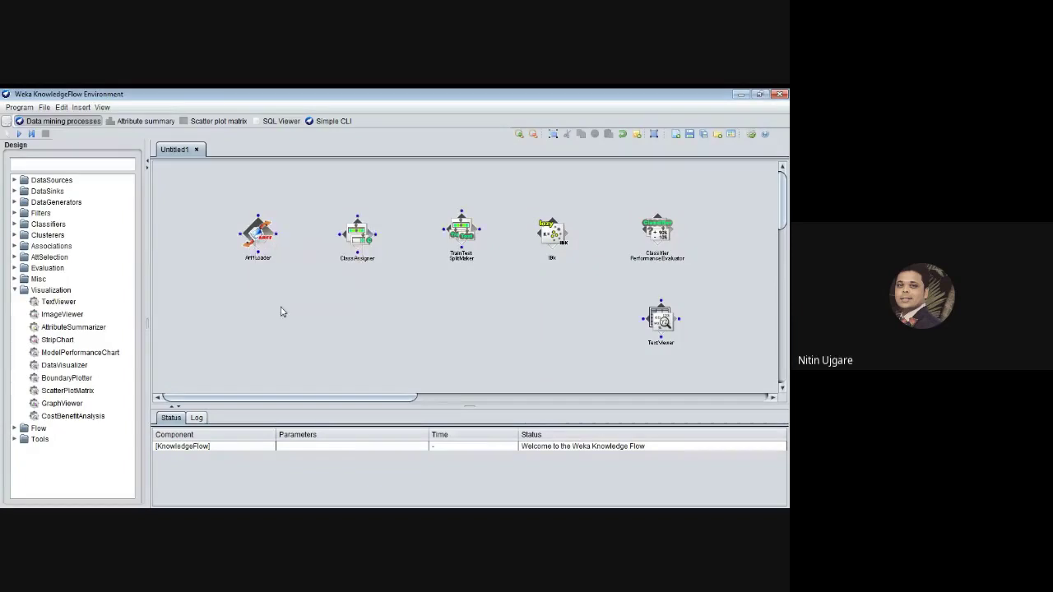
click(356, 238)
right_click(260, 236)
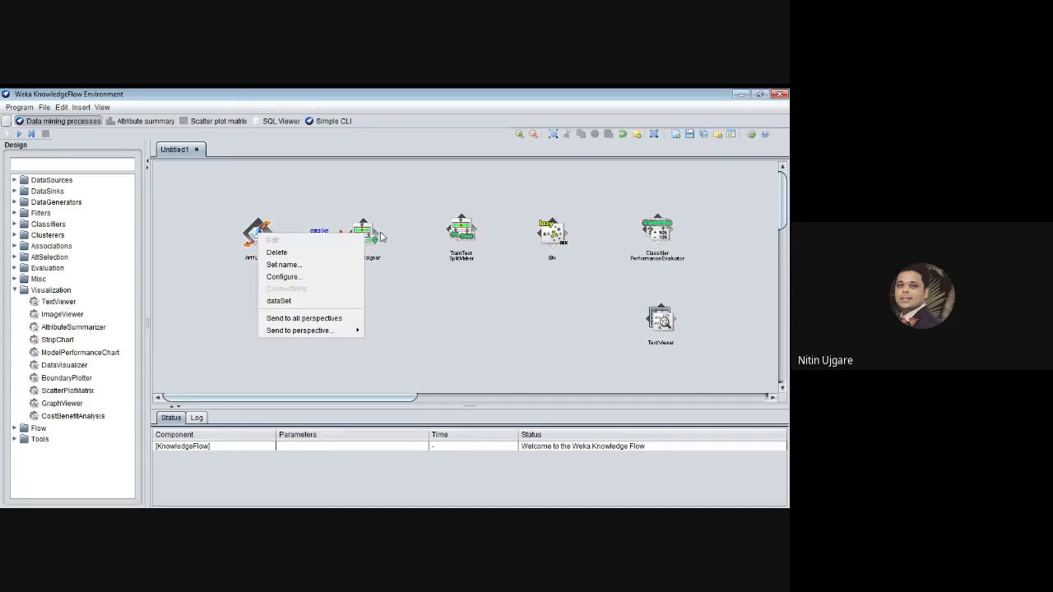
click(397, 284)
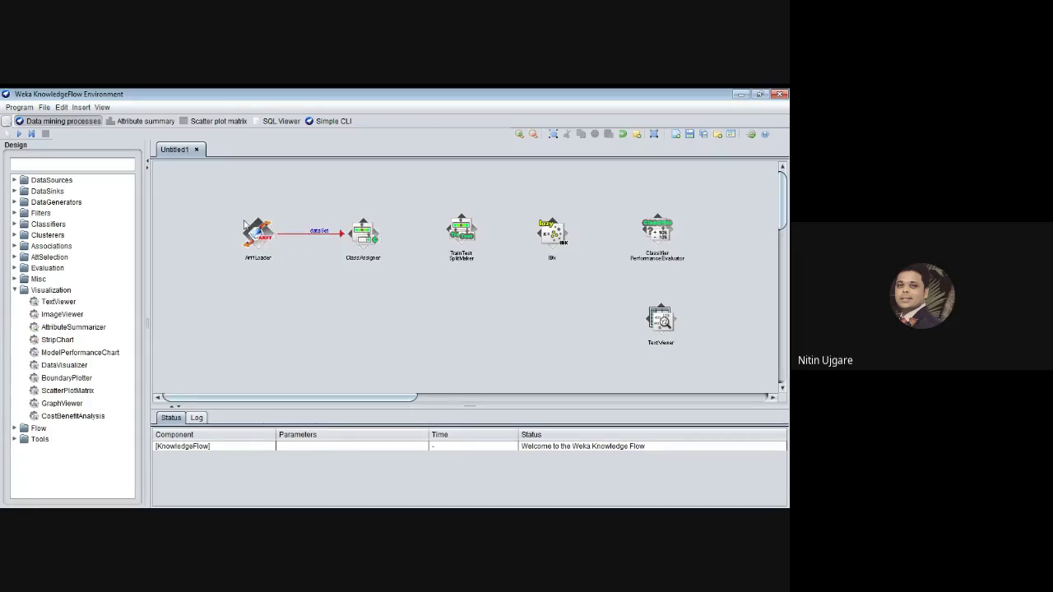
Link the ClassAssigner's dataSet output to the TrainTestSplitMaker.
right_click(365, 237)
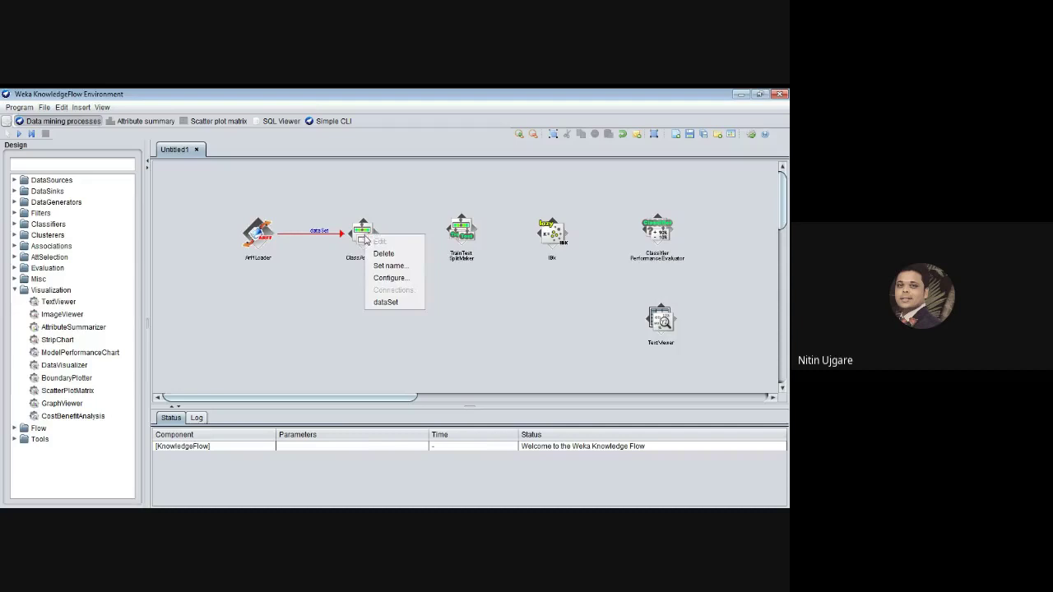
click(388, 303)
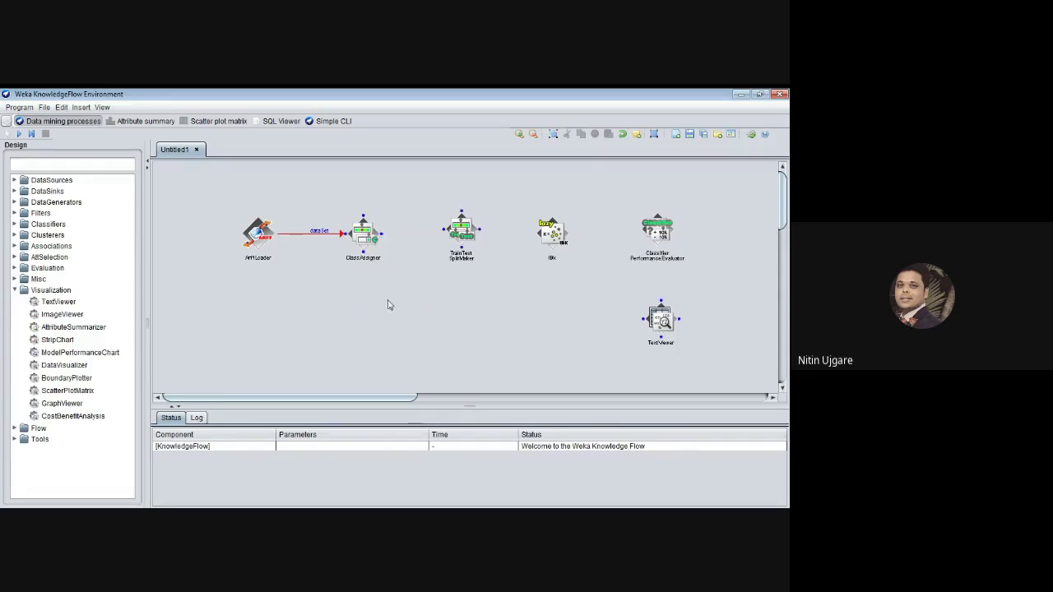
click(463, 238)
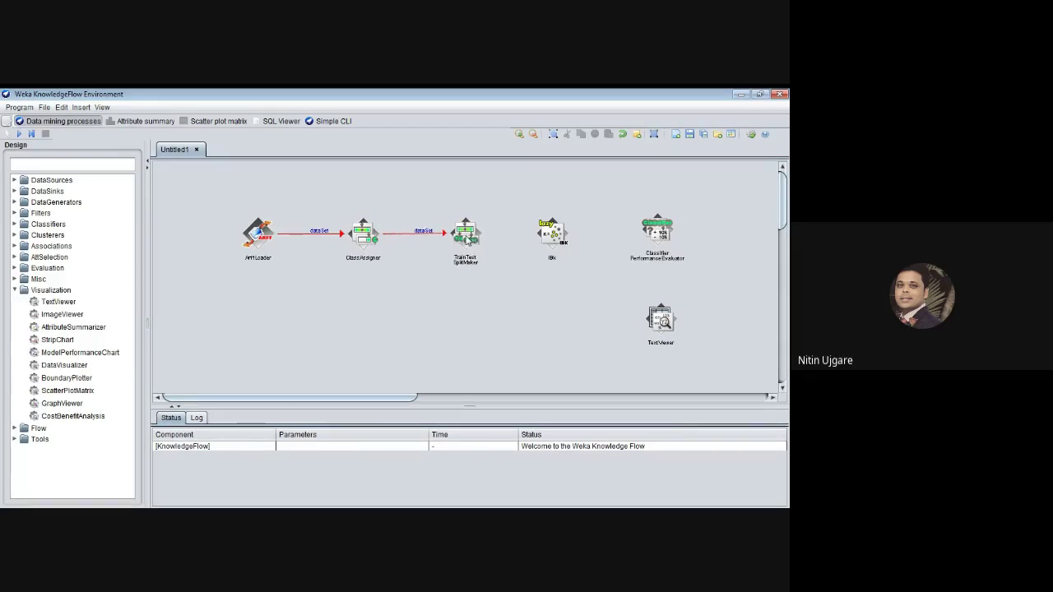
Connect the TrainTestSplitMaker to IBk with both trainingSet and testSet connections, moving IBk slightly farther away from the splitter.
right_click(463, 241)
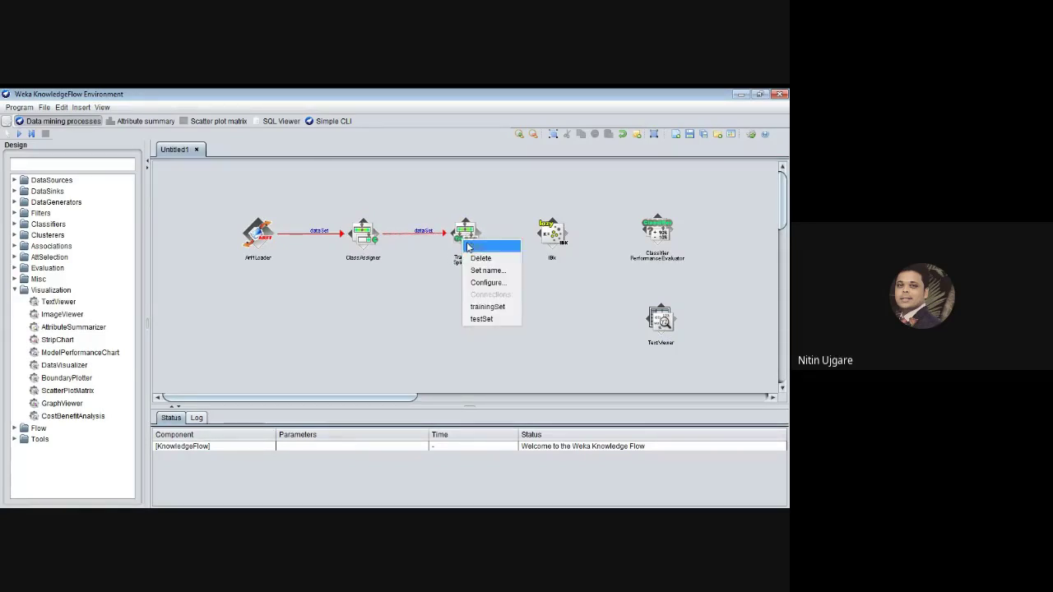
click(492, 309)
click(554, 238)
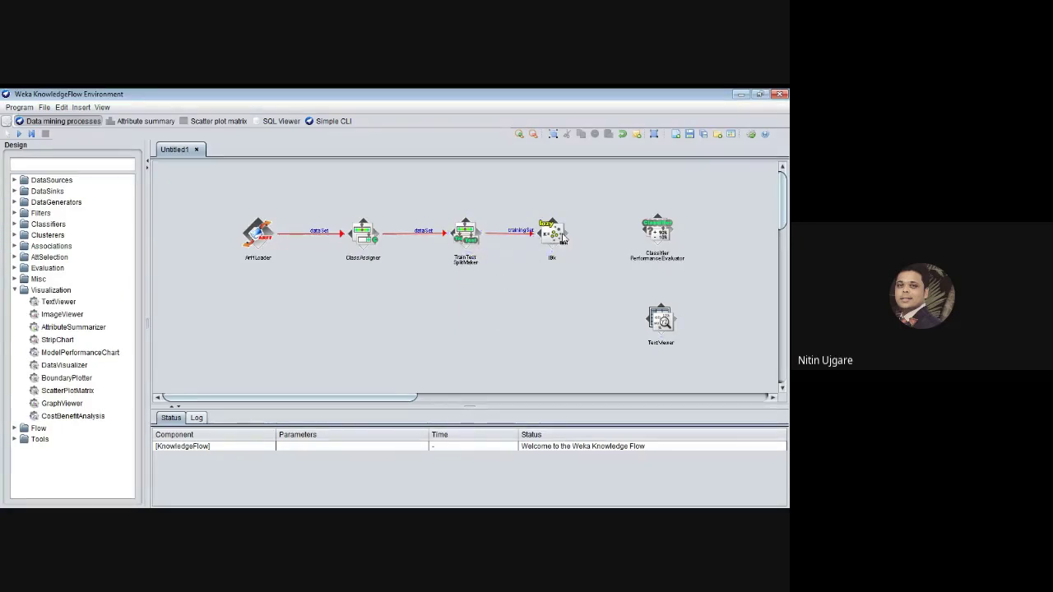
drag(554, 239, 565, 239)
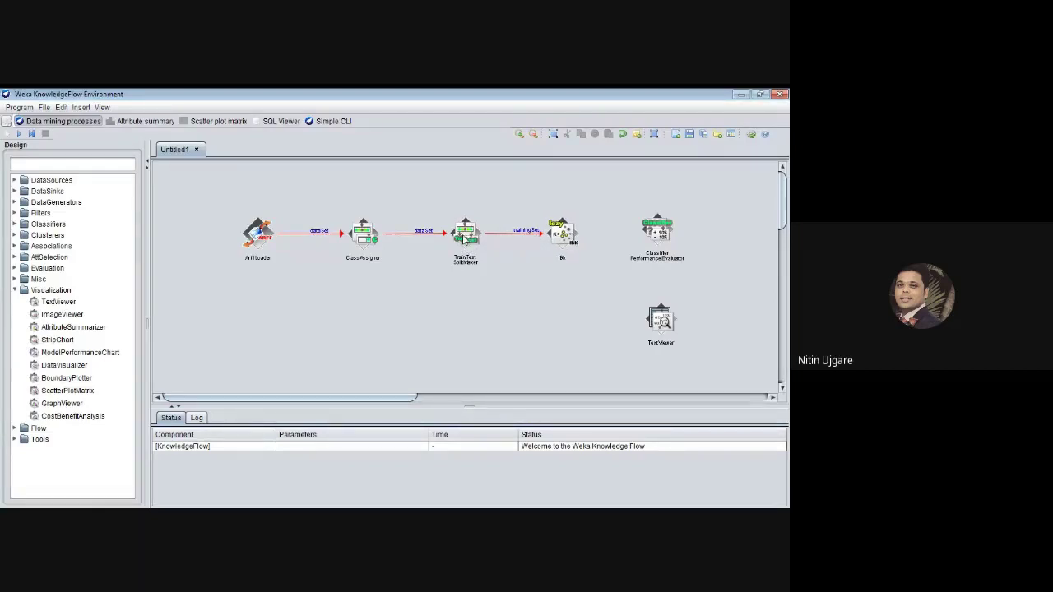
right_click(466, 244)
click(487, 323)
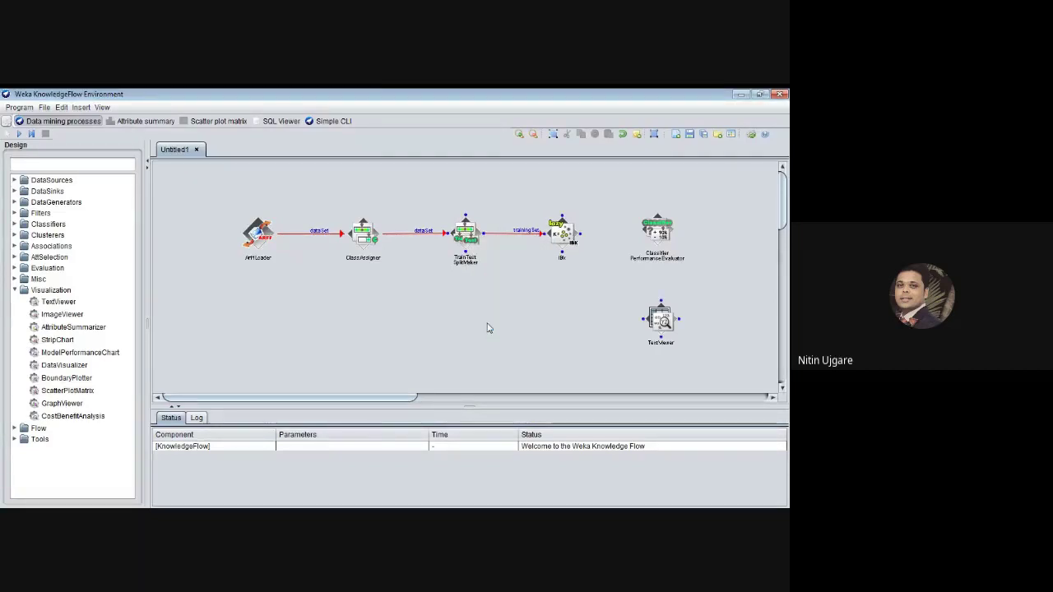
click(562, 236)
drag(562, 236, 573, 237)
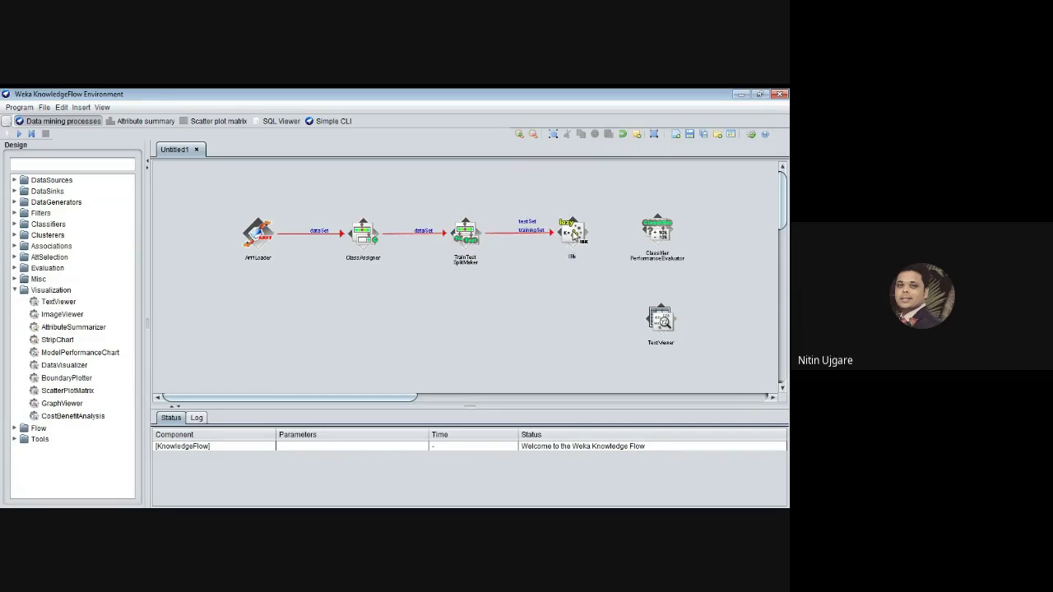
Space the ClassifierPerformanceEvaluator and TextViewer farther from IBk, and connect IBk to the evaluator with a batchClassifier connection.
drag(650, 236, 673, 236)
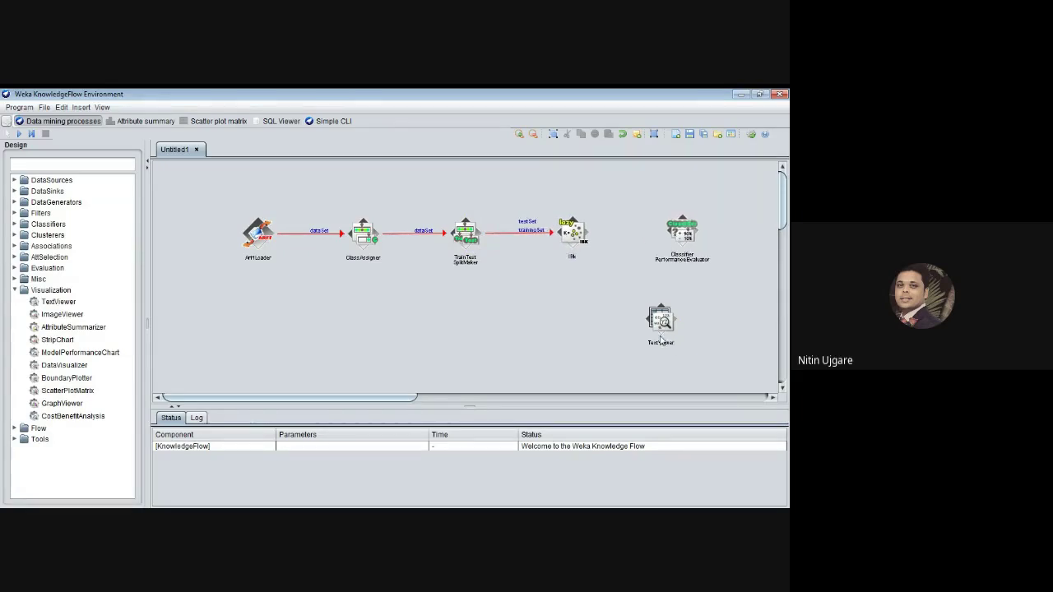
drag(661, 320, 698, 332)
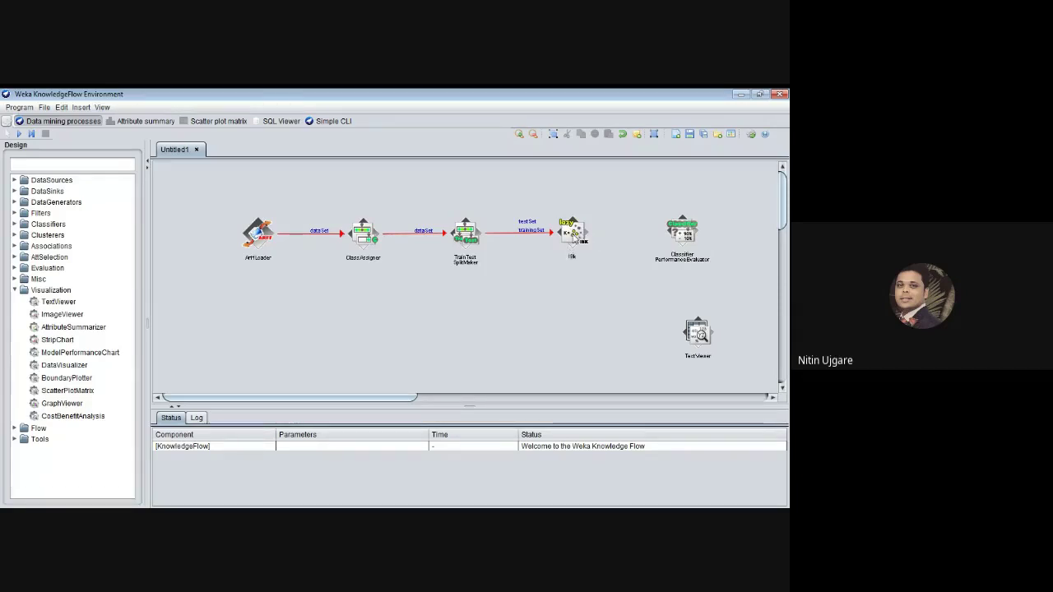
right_click(572, 237)
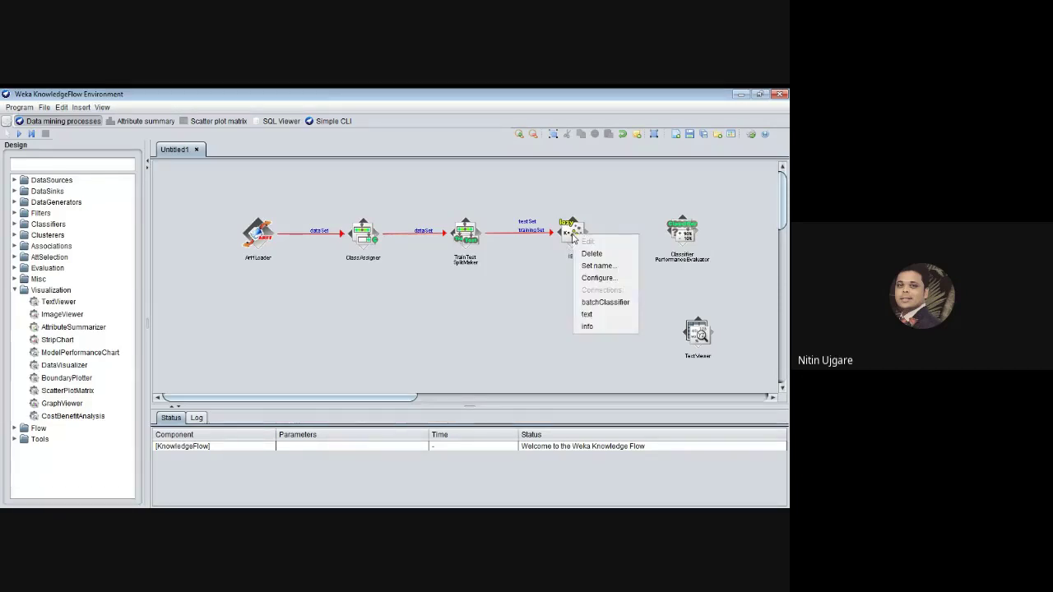
click(598, 305)
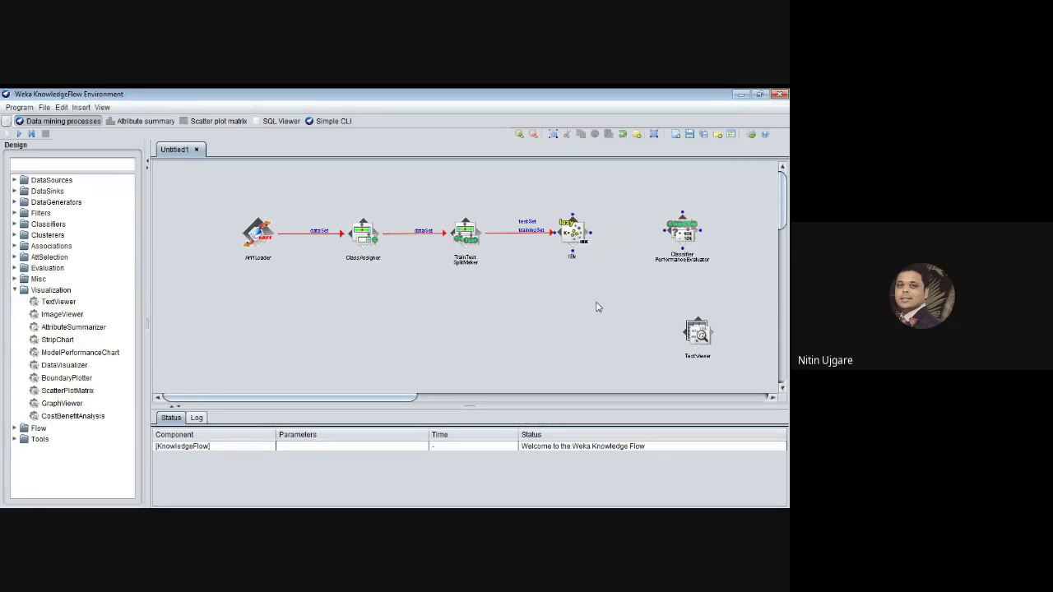
click(686, 234)
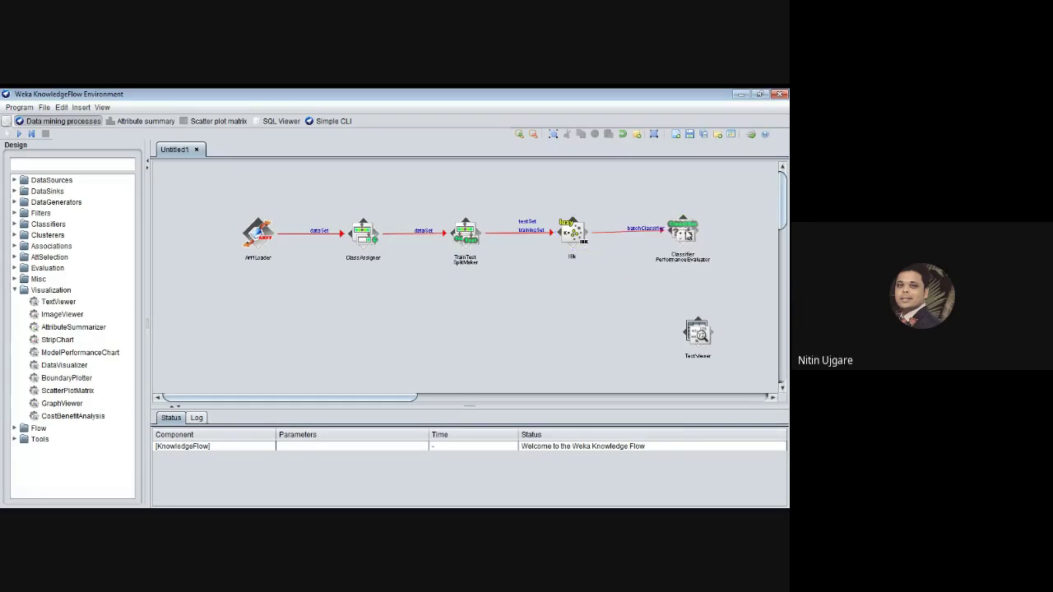
drag(688, 236, 690, 239)
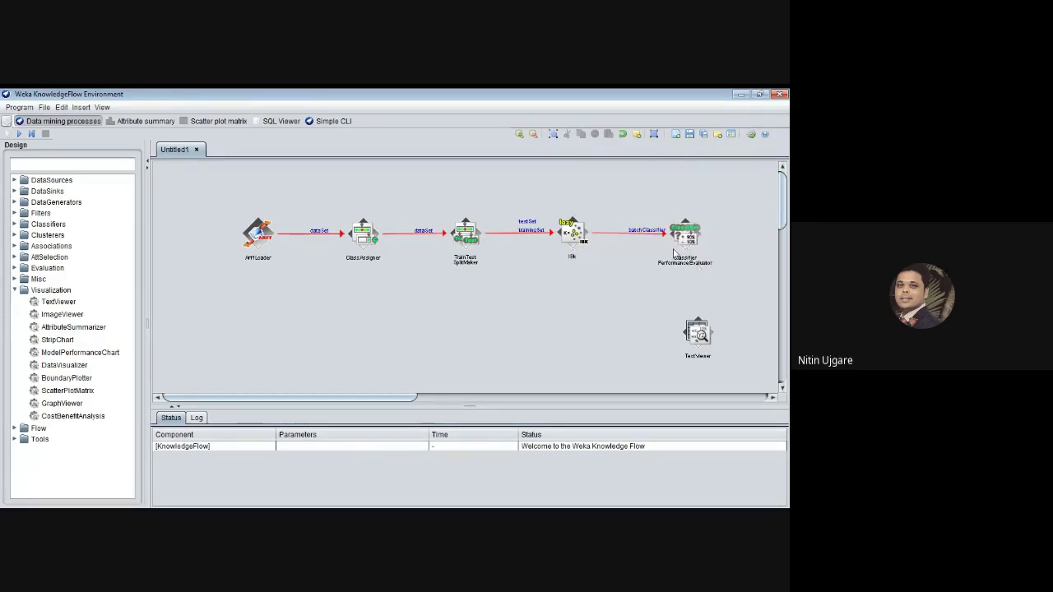
Align the TextViewer directly below the ClassifierPerformanceEvaluator and link the evaluator to it with a text connection.
drag(699, 344, 687, 344)
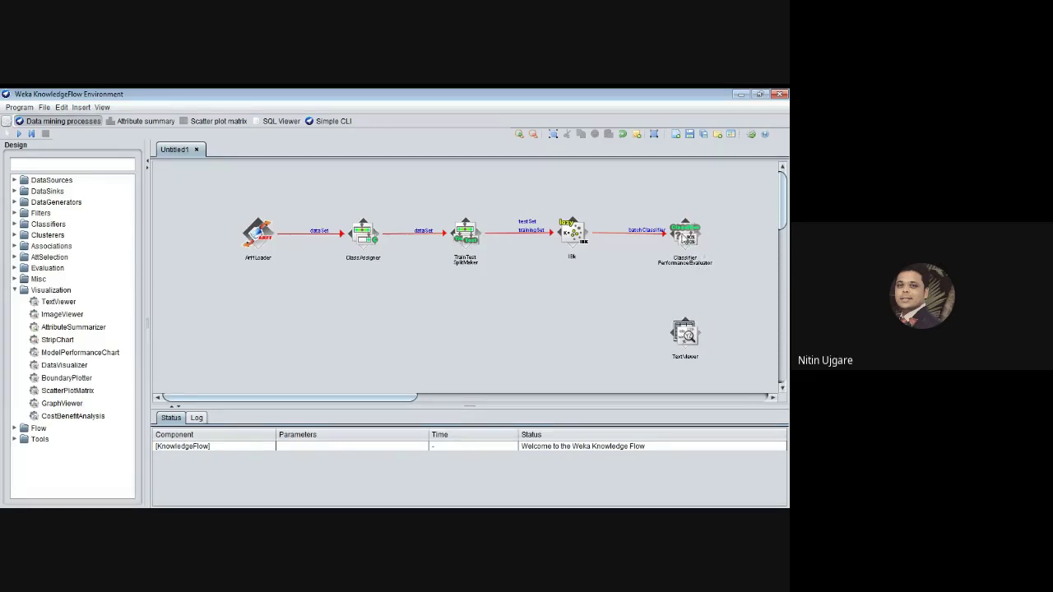
right_click(680, 245)
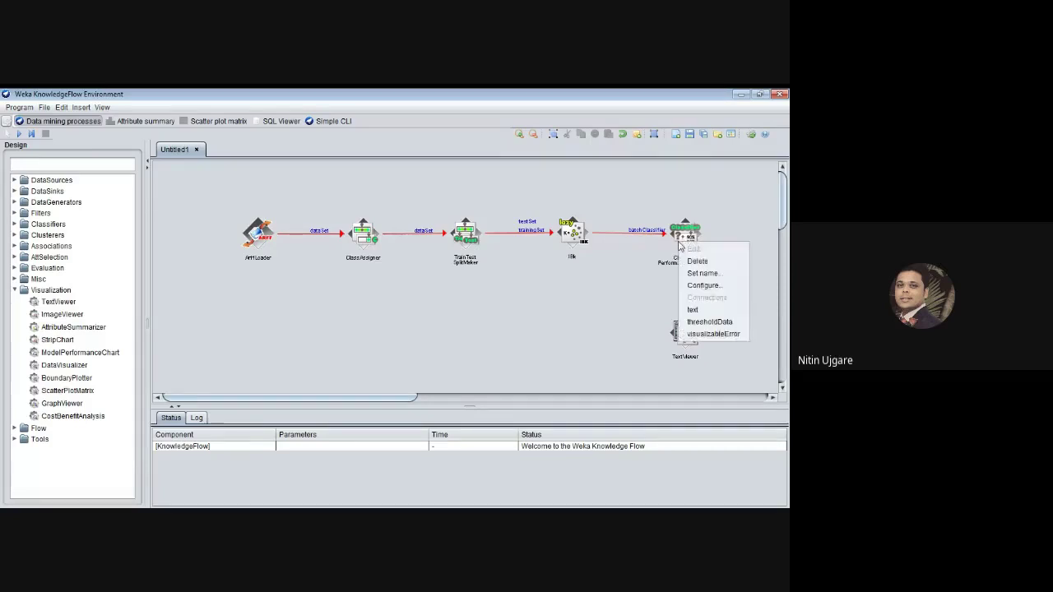
click(695, 311)
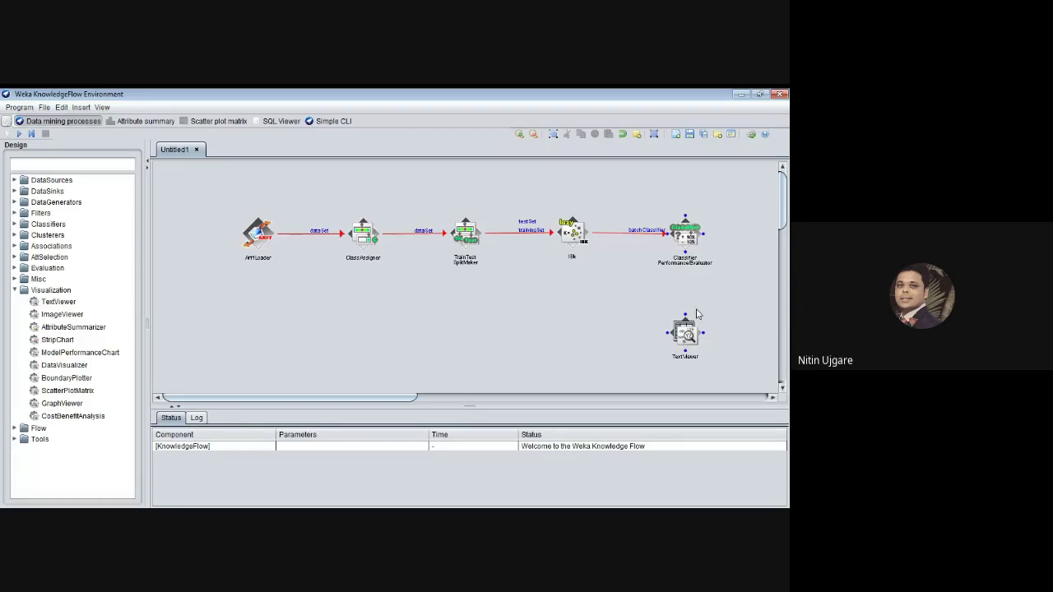
click(689, 336)
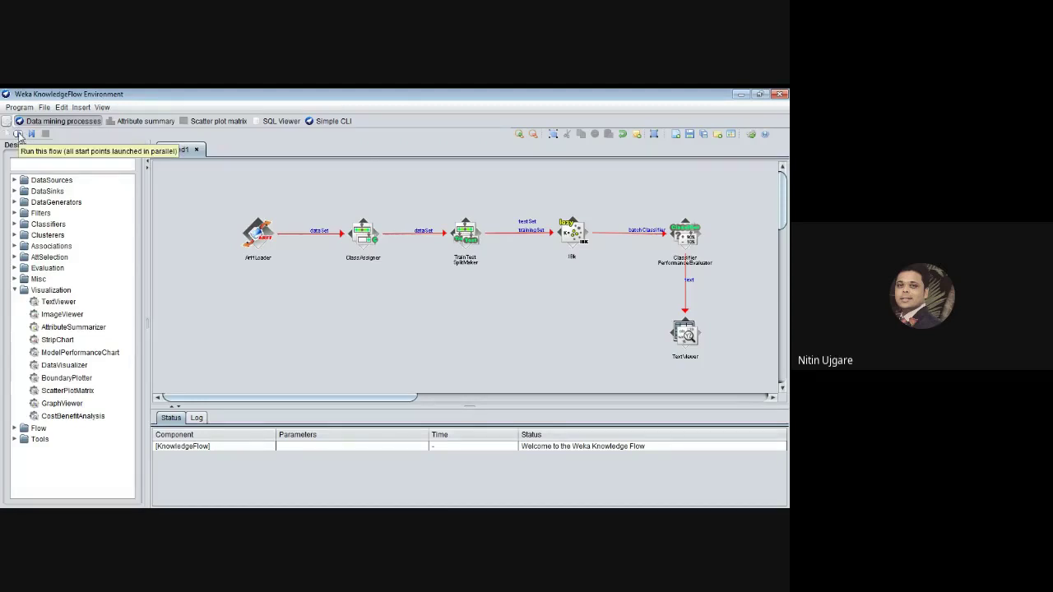
Run the completed flow and show the evaluation results of the TextViewer.
click(19, 135)
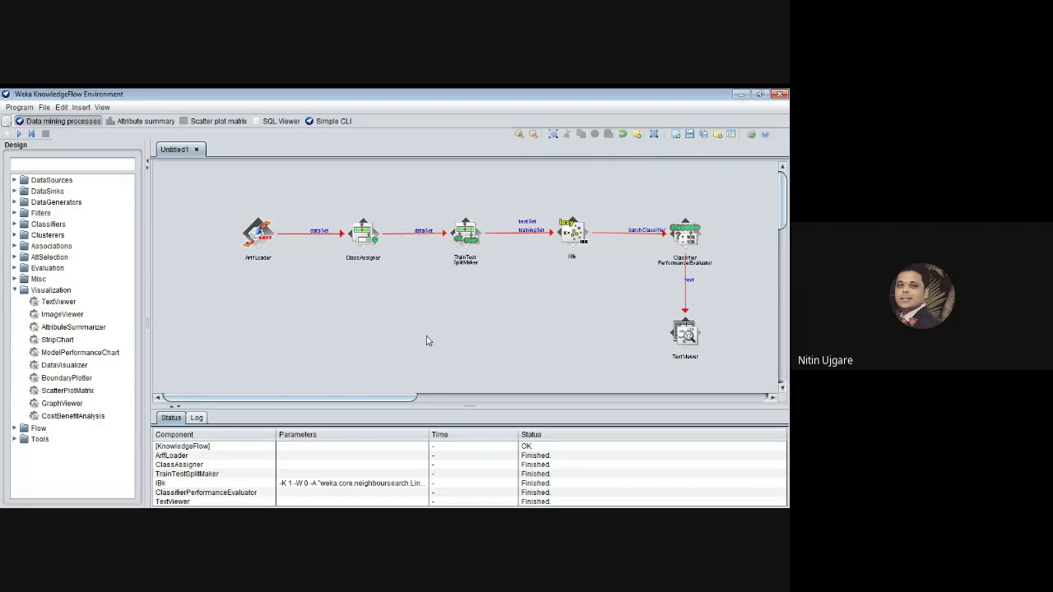
right_click(685, 339)
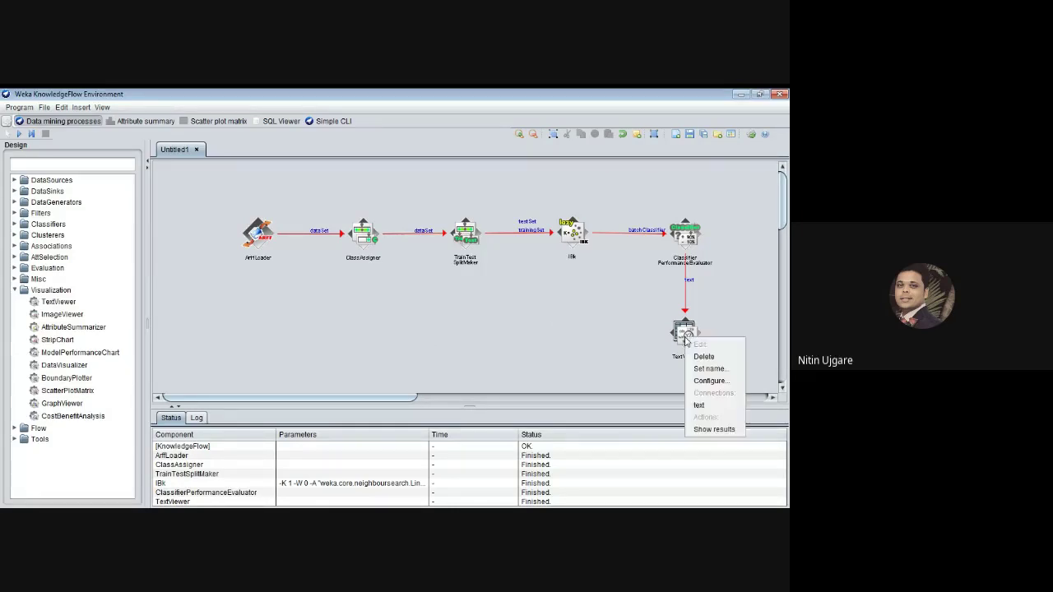
click(713, 431)
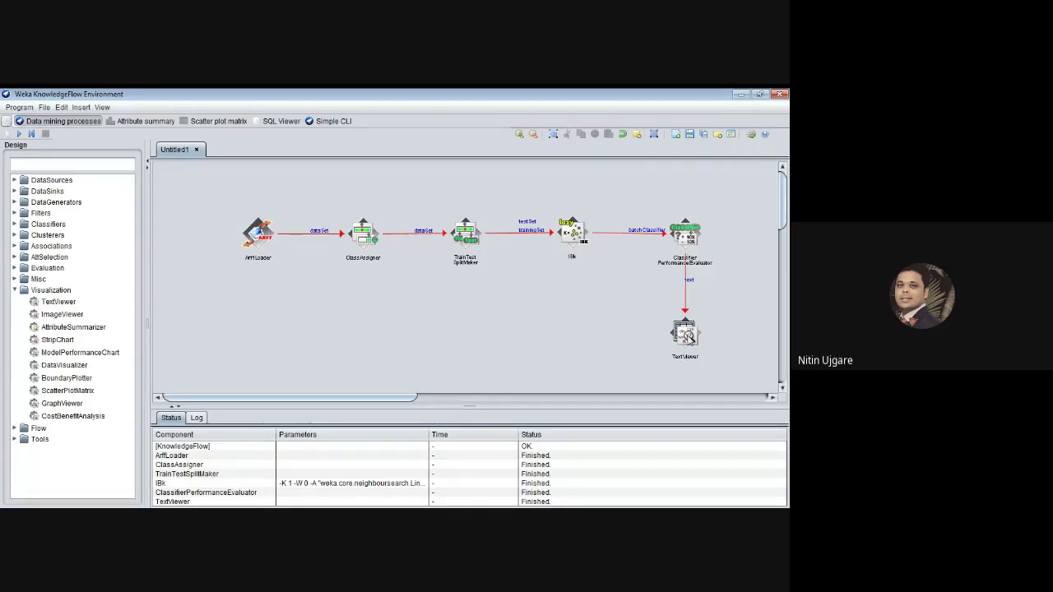
right_click(688, 336)
click(617, 376)
Set the TrainTestSplitMaker's training percentage to 50.
right_click(466, 234)
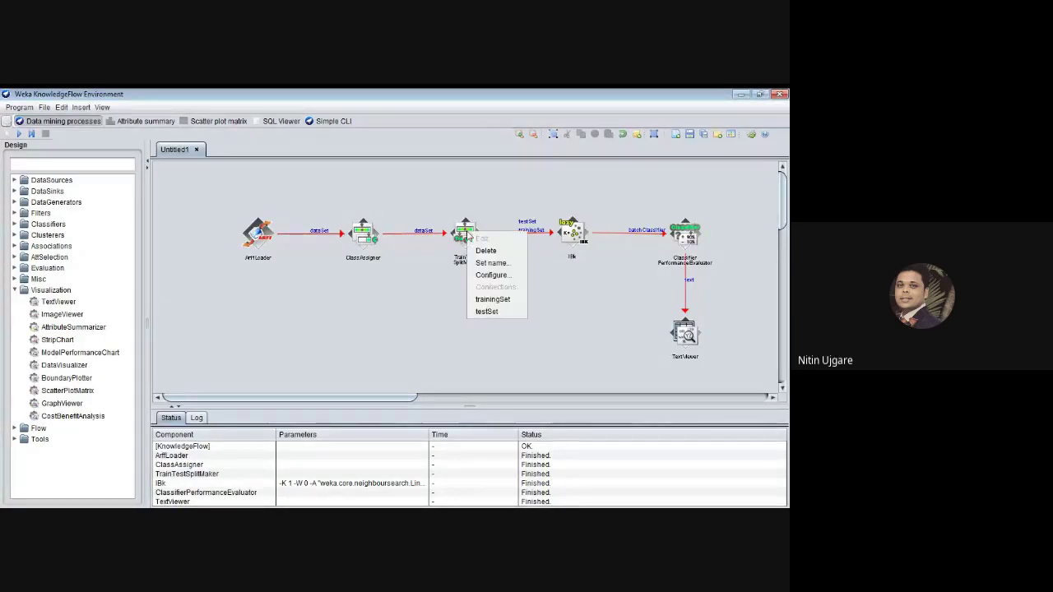
click(492, 275)
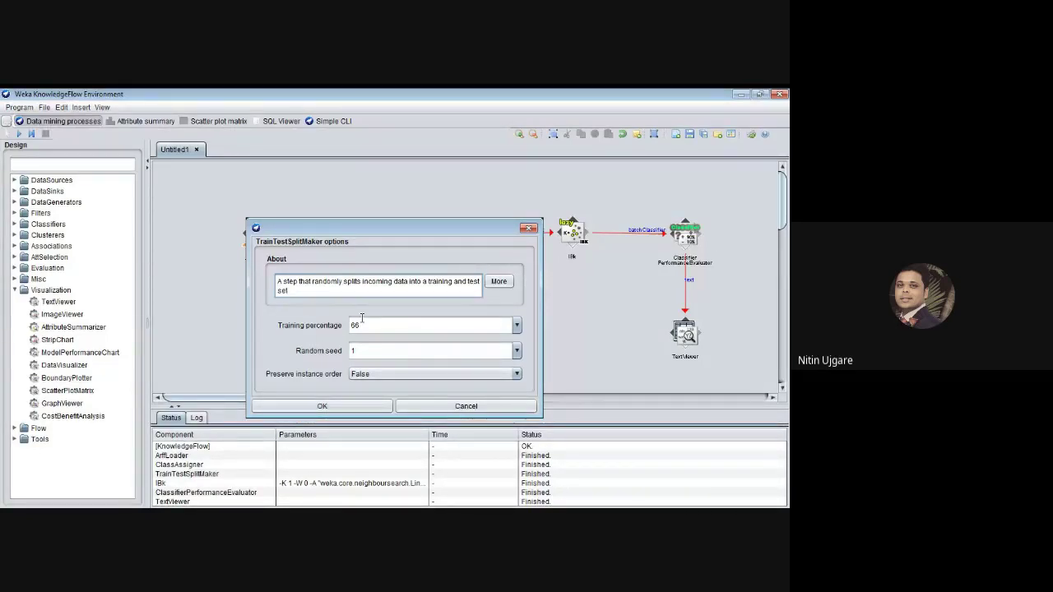
click(517, 326)
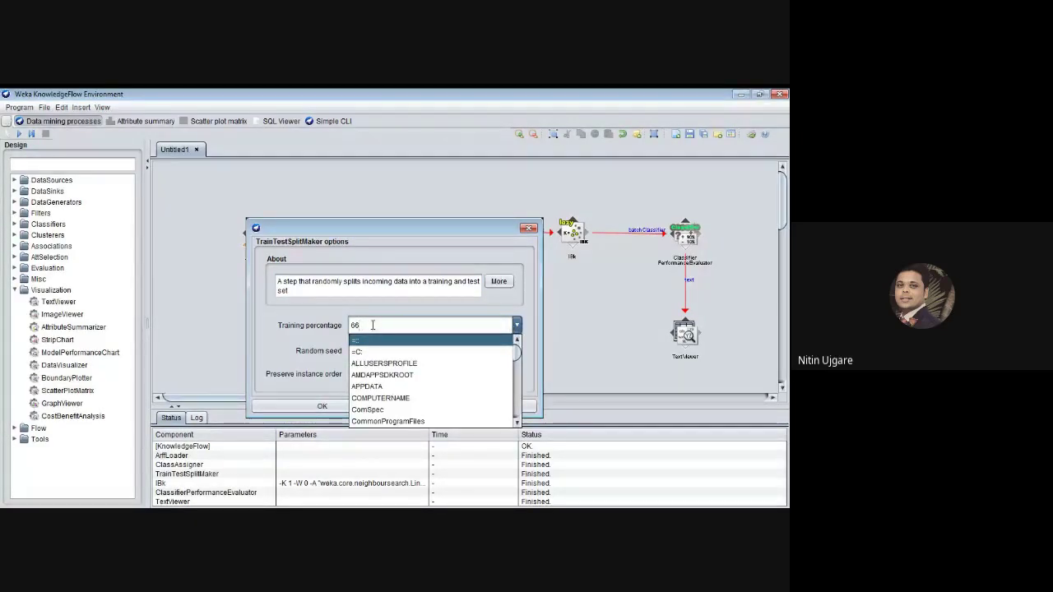
click(515, 323)
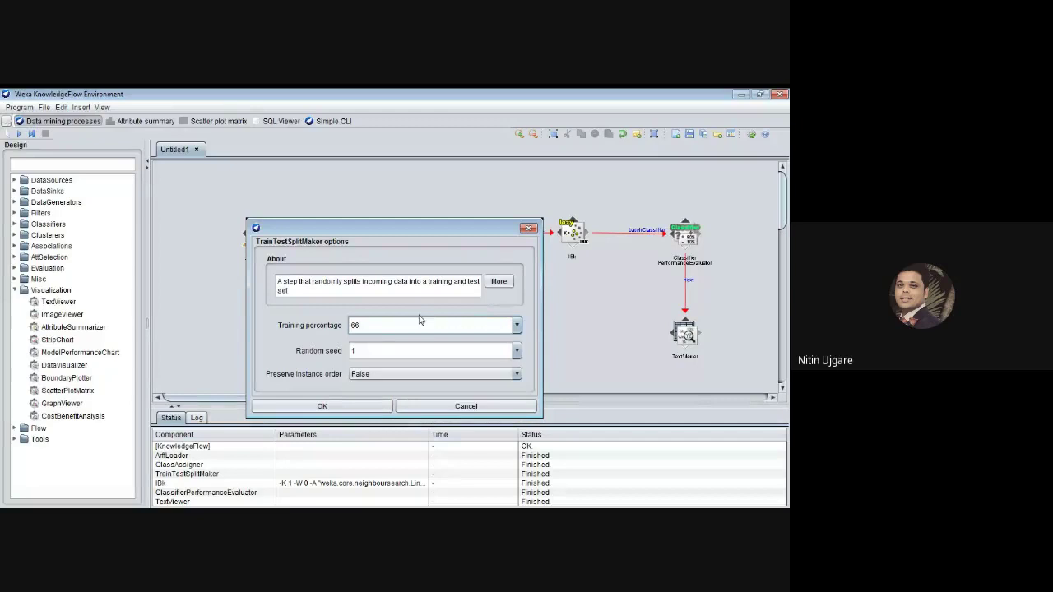
click(387, 328)
key(BackSpace)
key(BackSpace)
text(50)
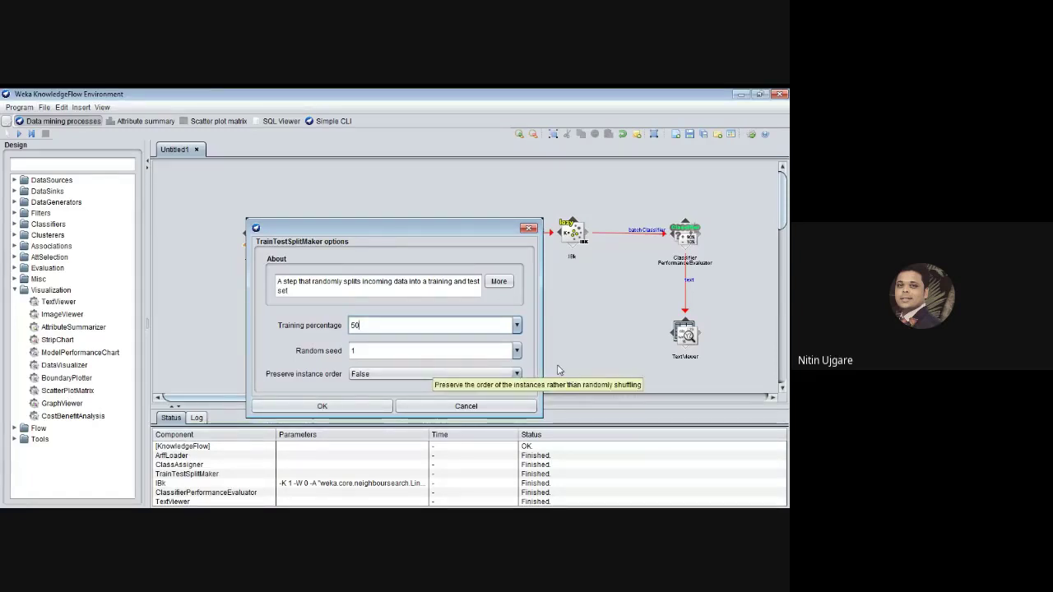
click(336, 405)
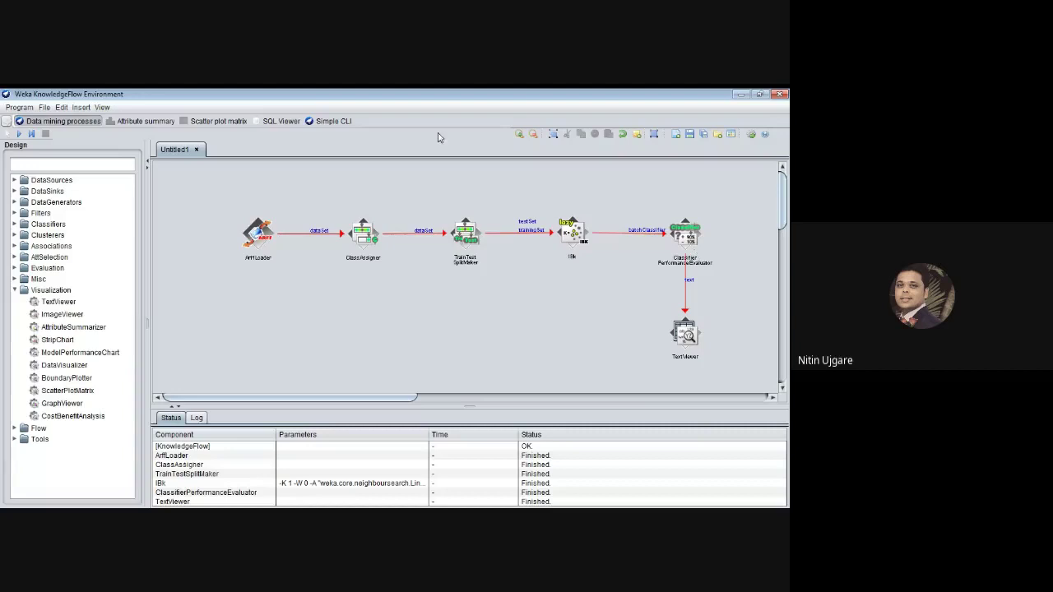
Rerun the flow with the changed split and show the TextViewer's results again.
click(20, 135)
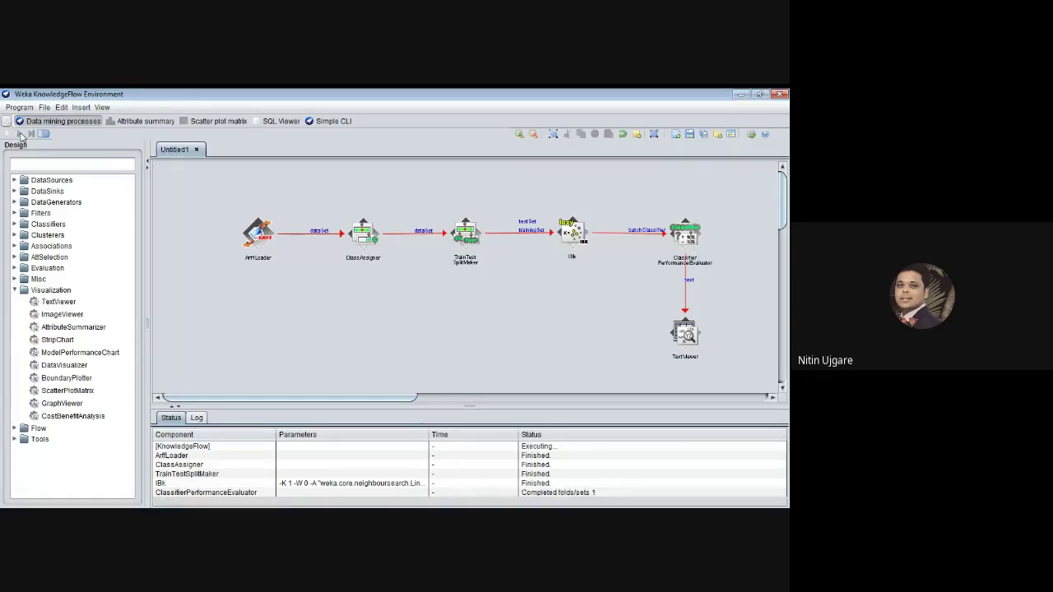
right_click(681, 337)
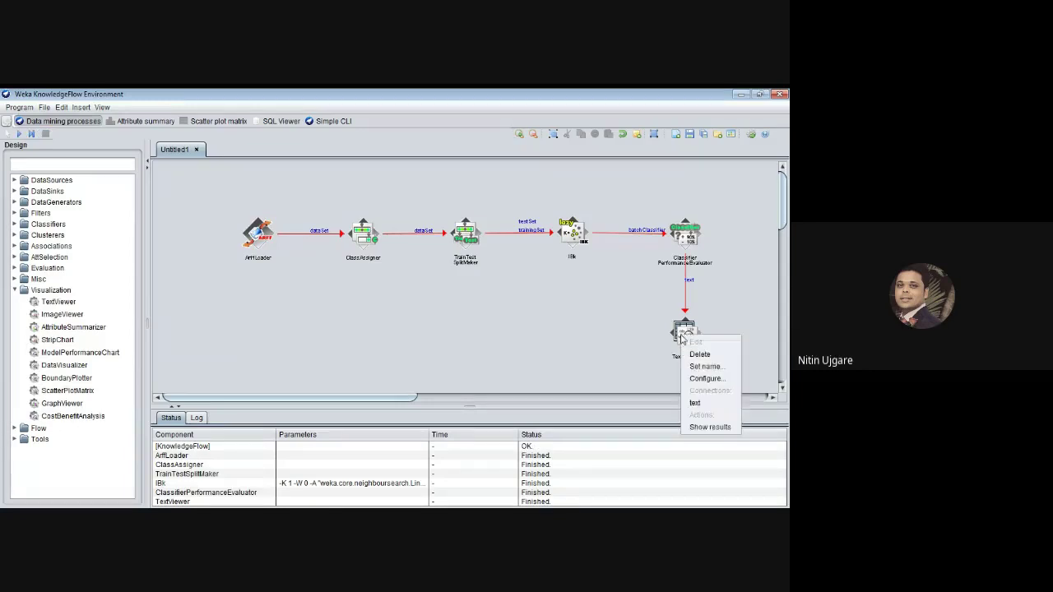
click(709, 427)
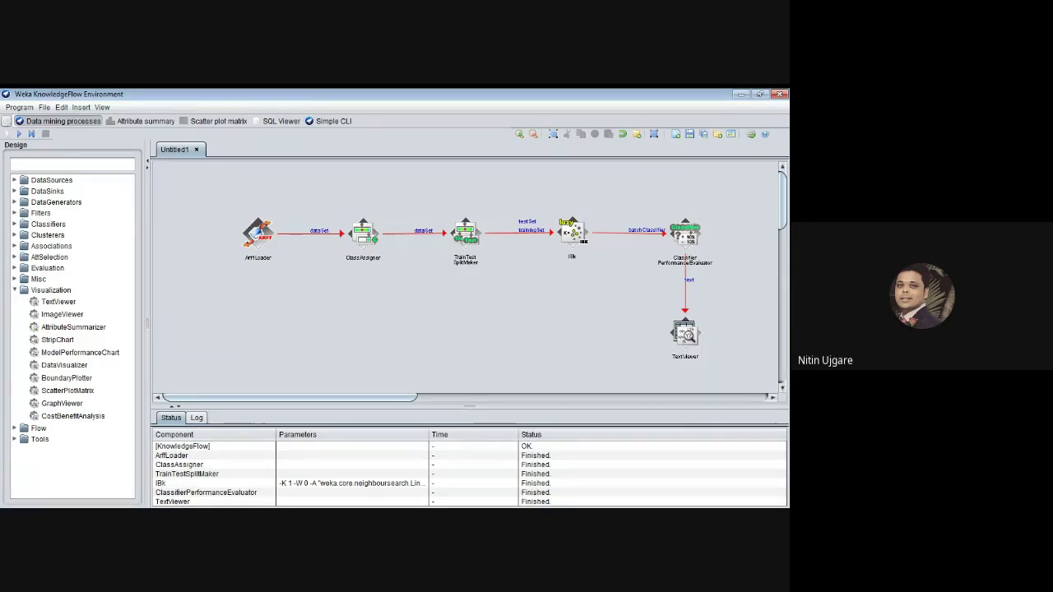